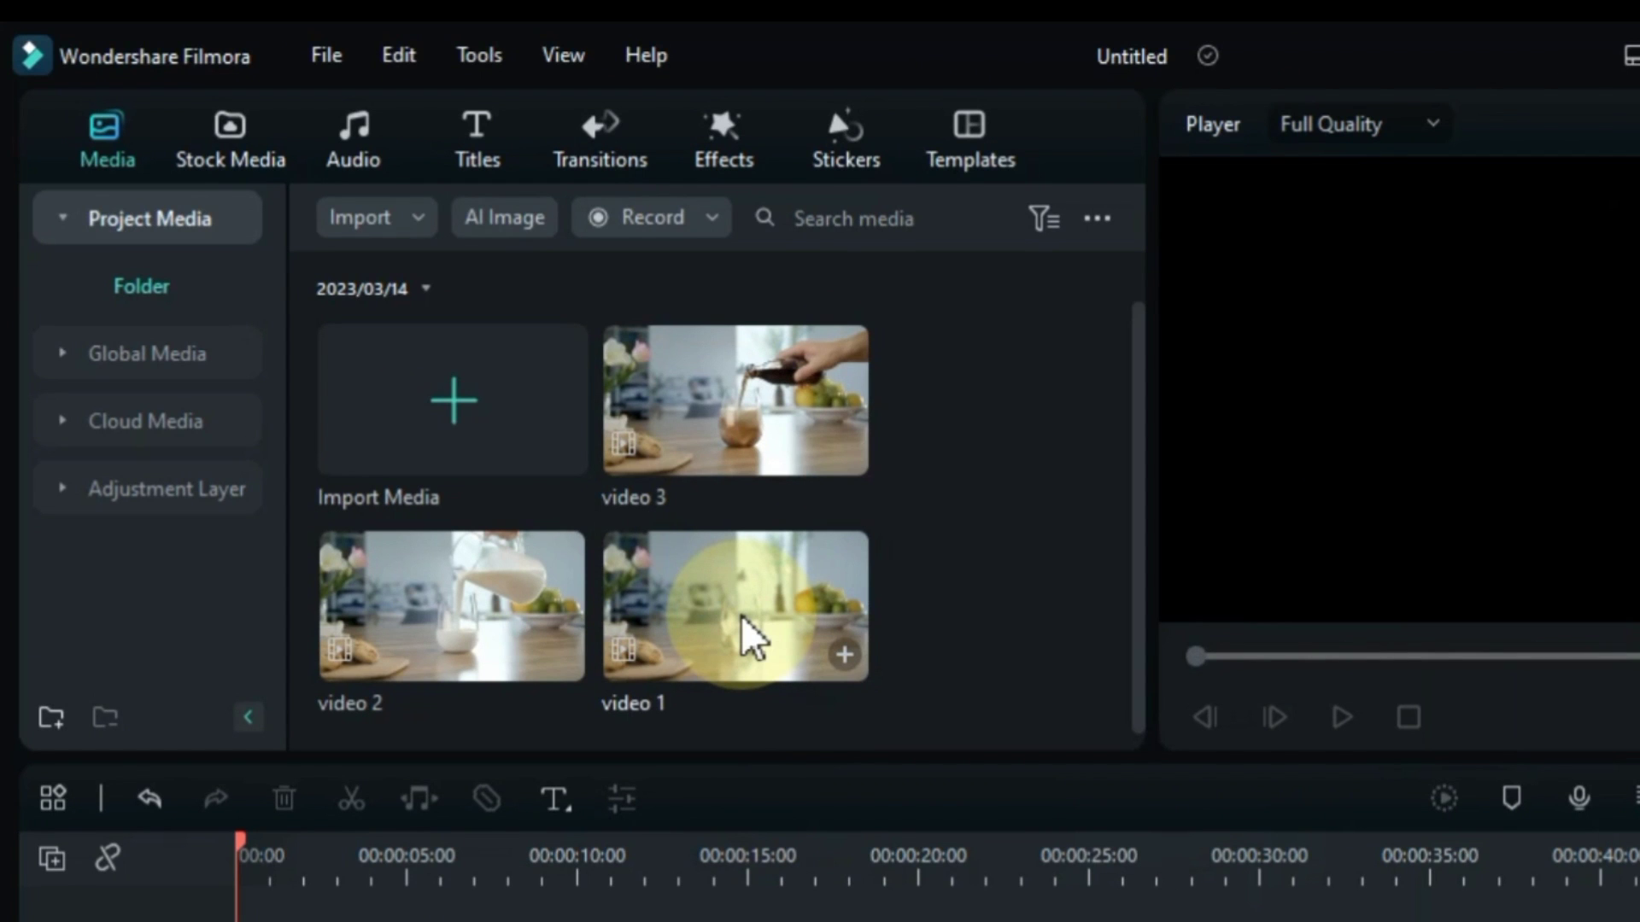
# - Place video 1 at the start of the first video track and video 2 directly after it, playing each back
pyautogui.moveTo(741, 613); pyautogui.dragTo(245, 721)
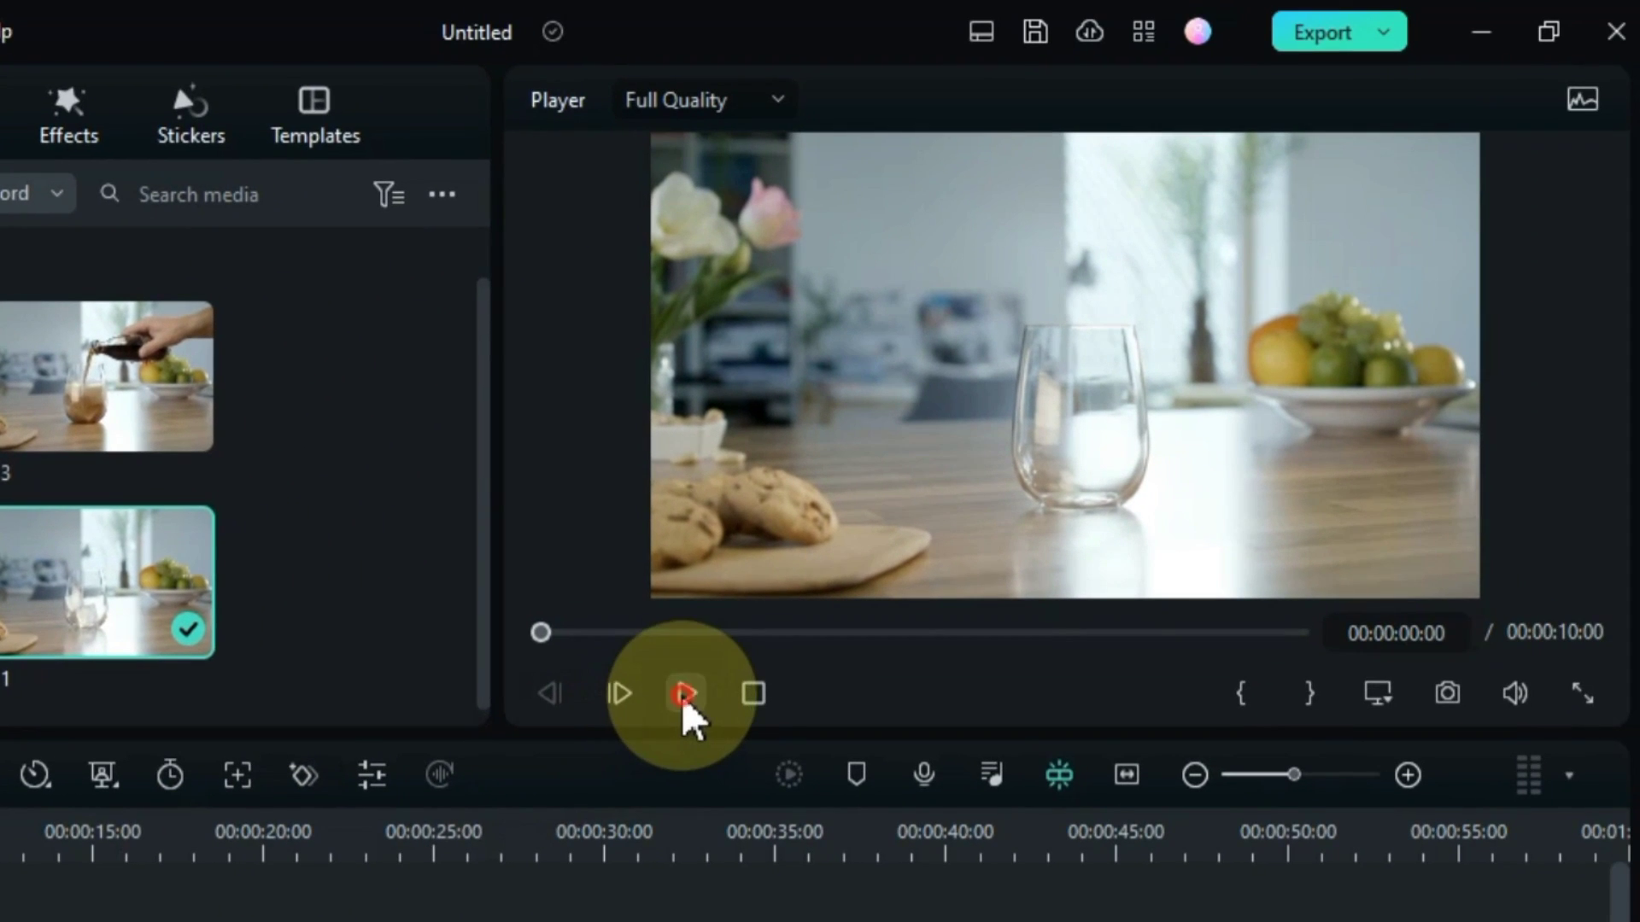
pyautogui.click(683, 694)
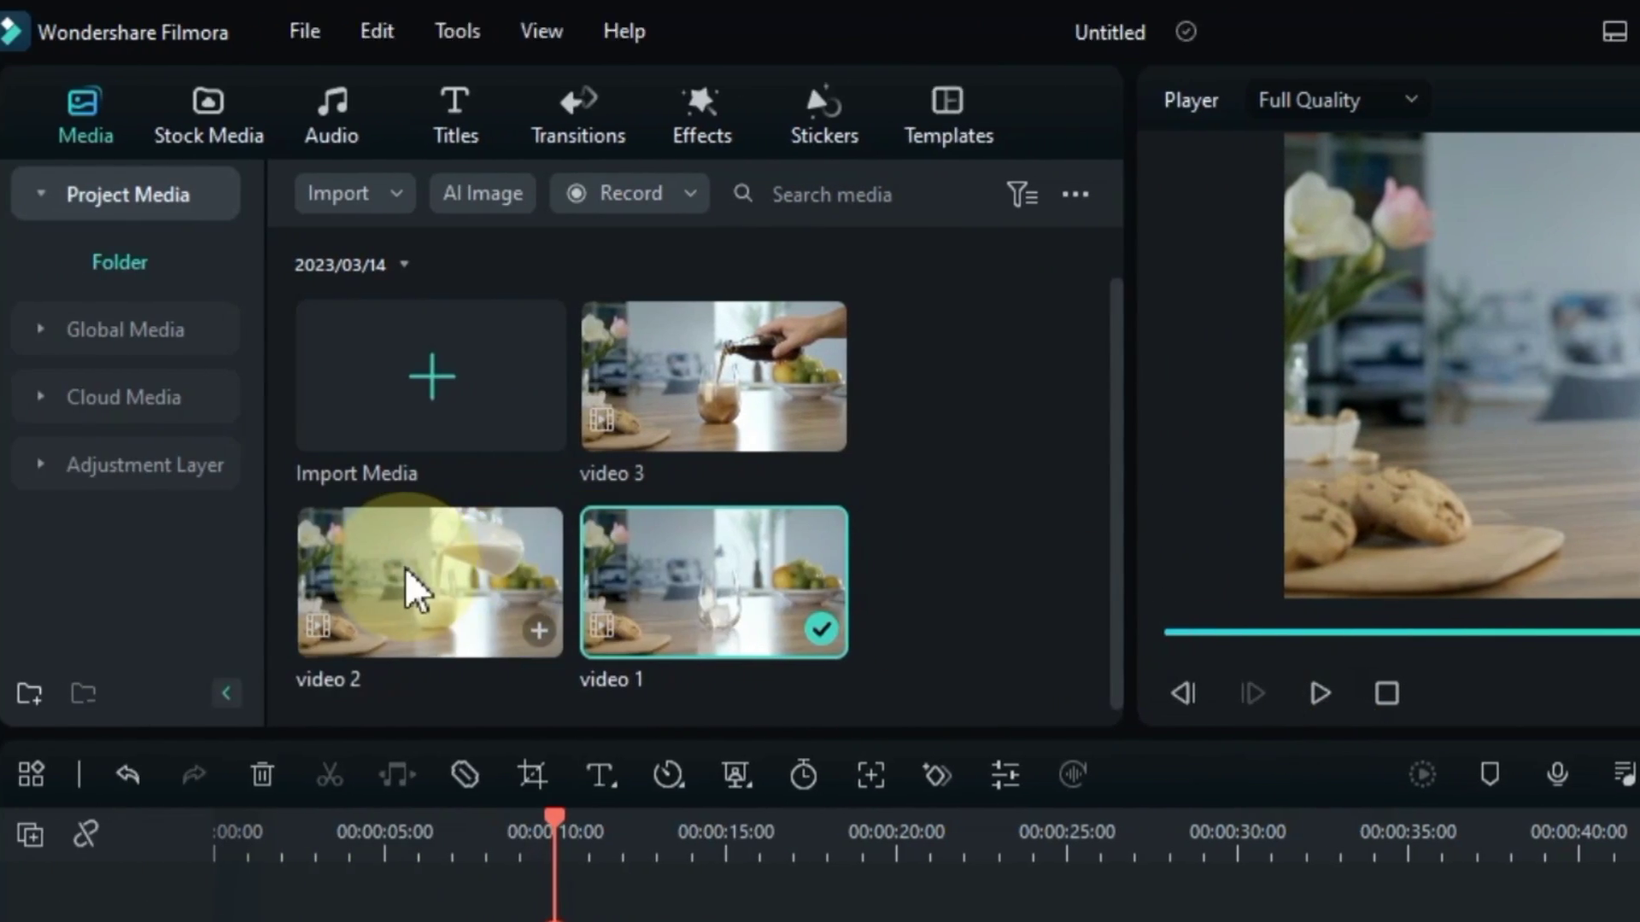
pyautogui.click(388, 576)
pyautogui.moveTo(399, 582); pyautogui.dragTo(604, 921)
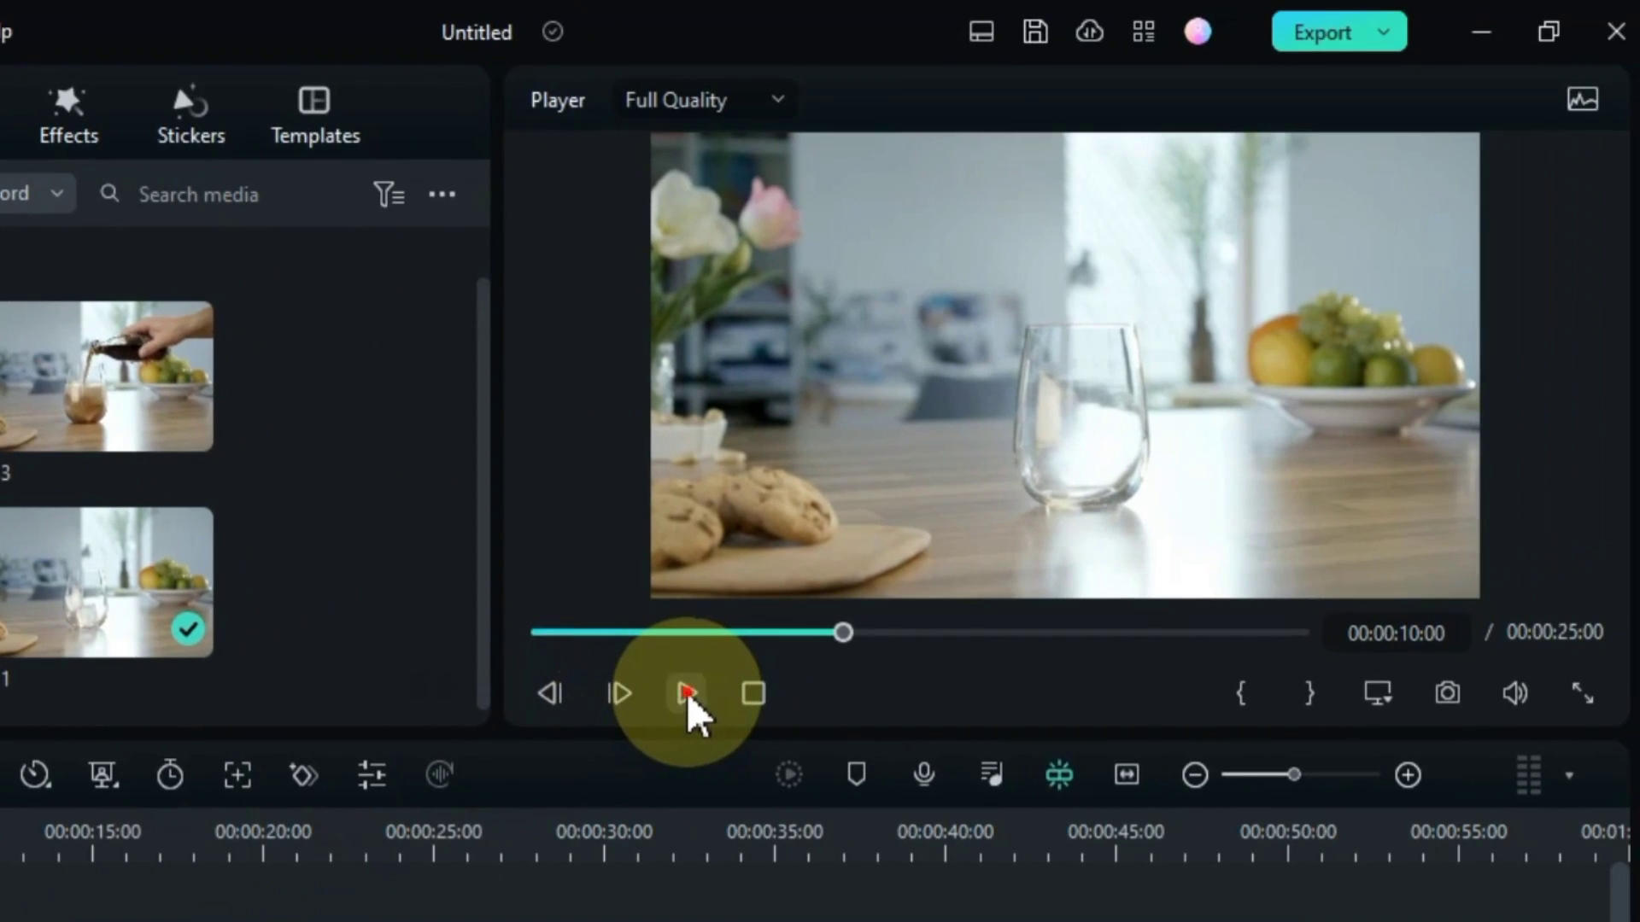
pyautogui.click(1058, 511)
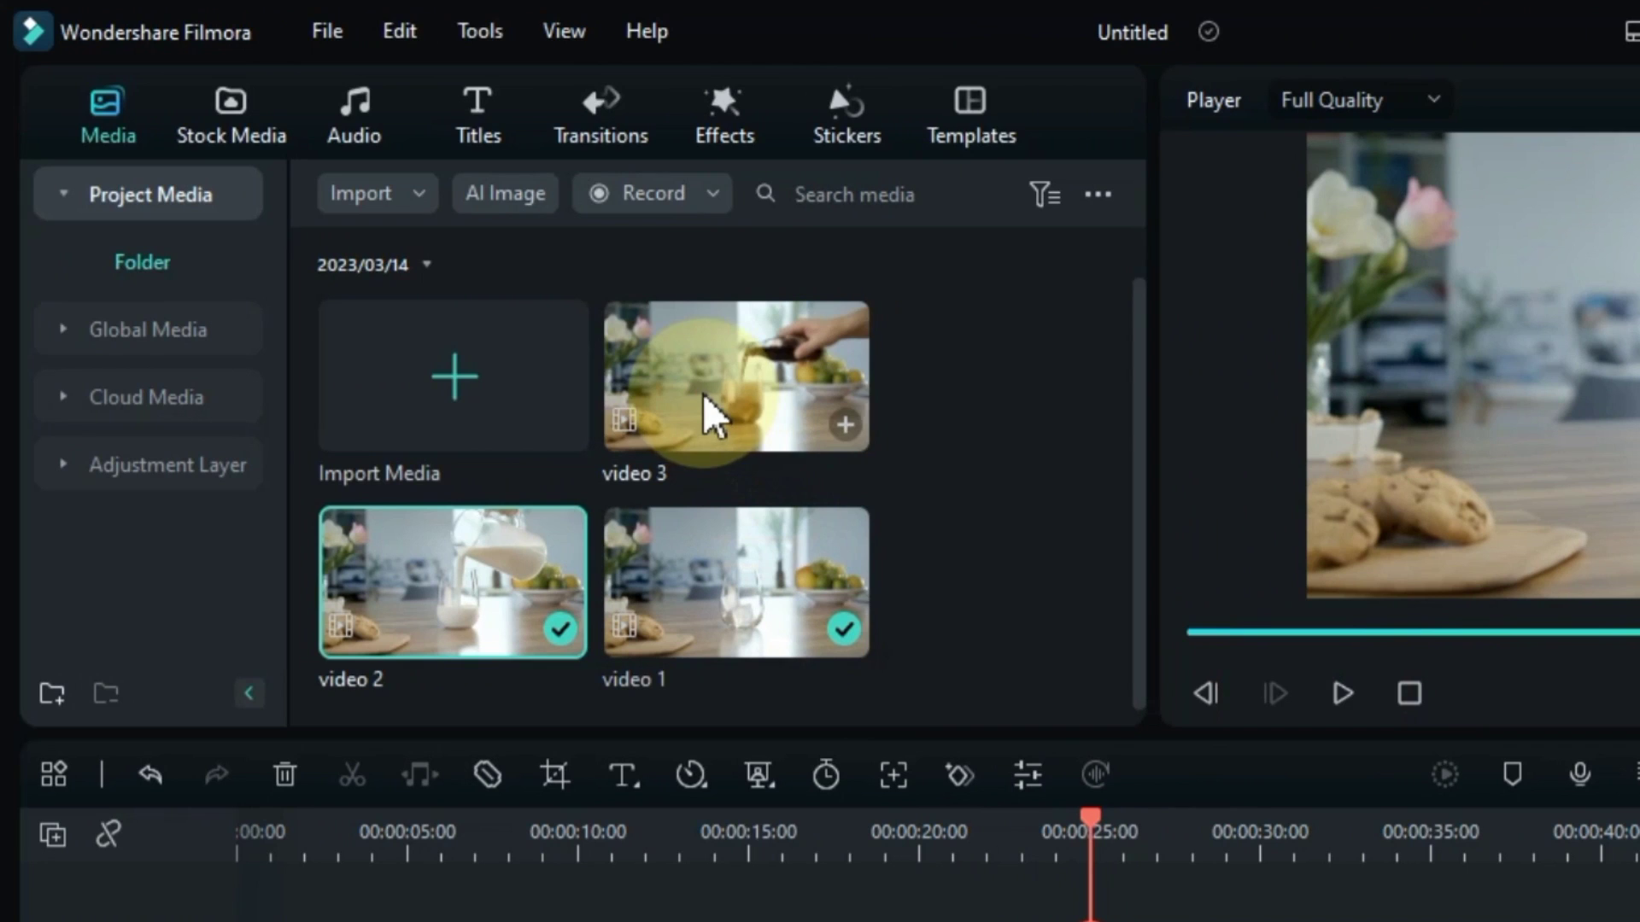
# - Place video 3 on track 2 directly above video 2 and preview its footage
pyautogui.moveTo(704, 393); pyautogui.dragTo(615, 918)
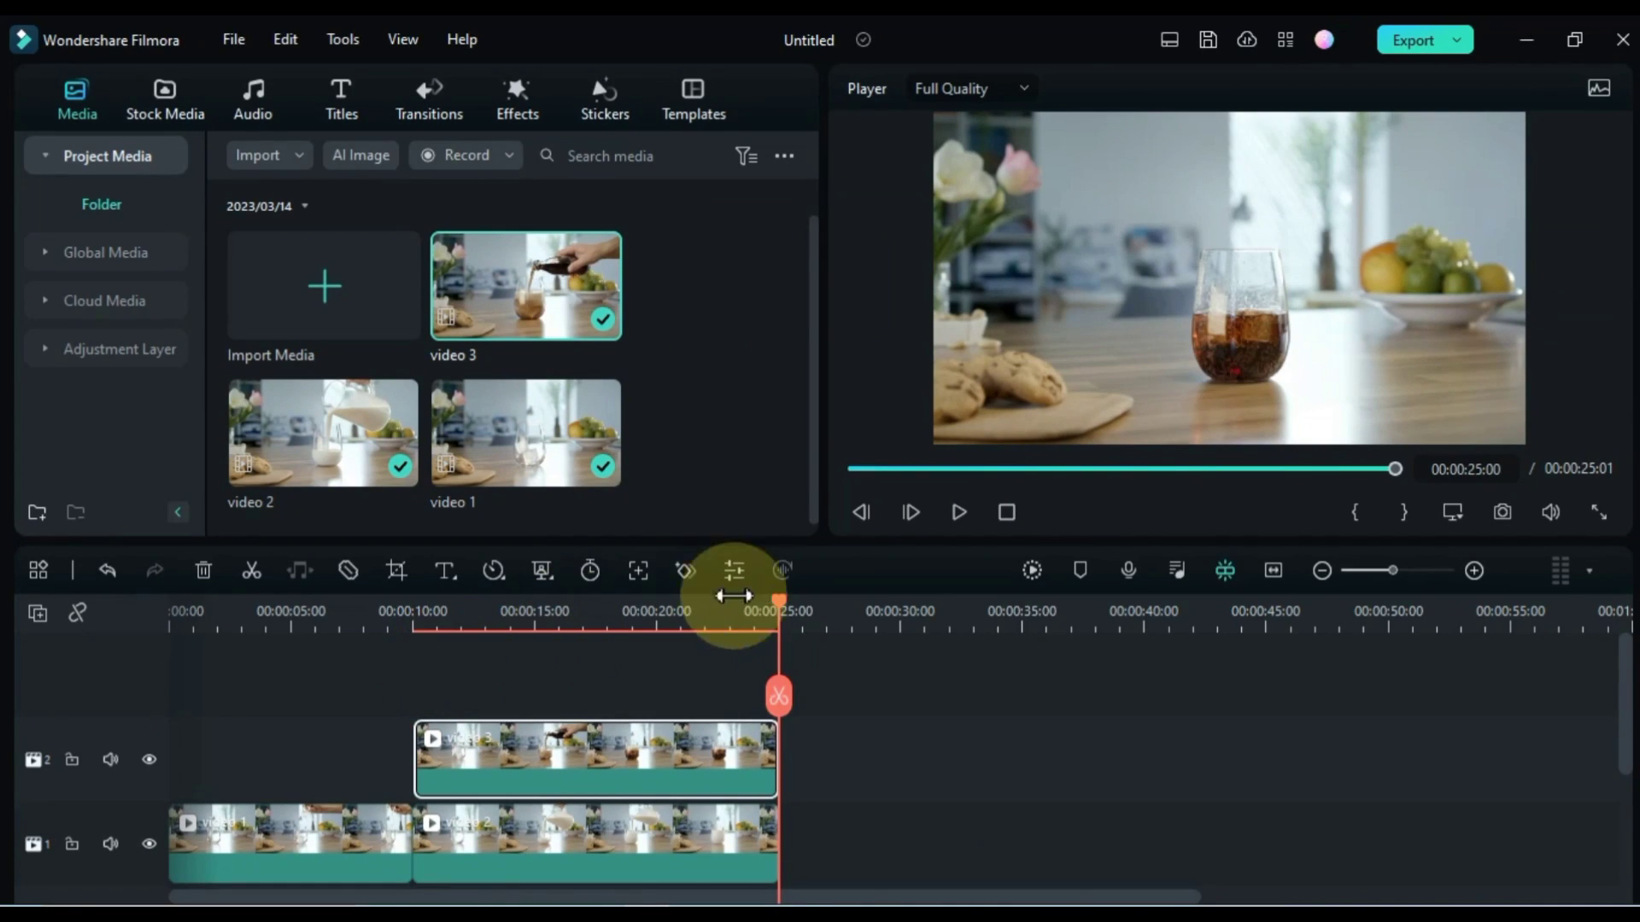
pyautogui.moveTo(733, 595); pyautogui.dragTo(413, 631)
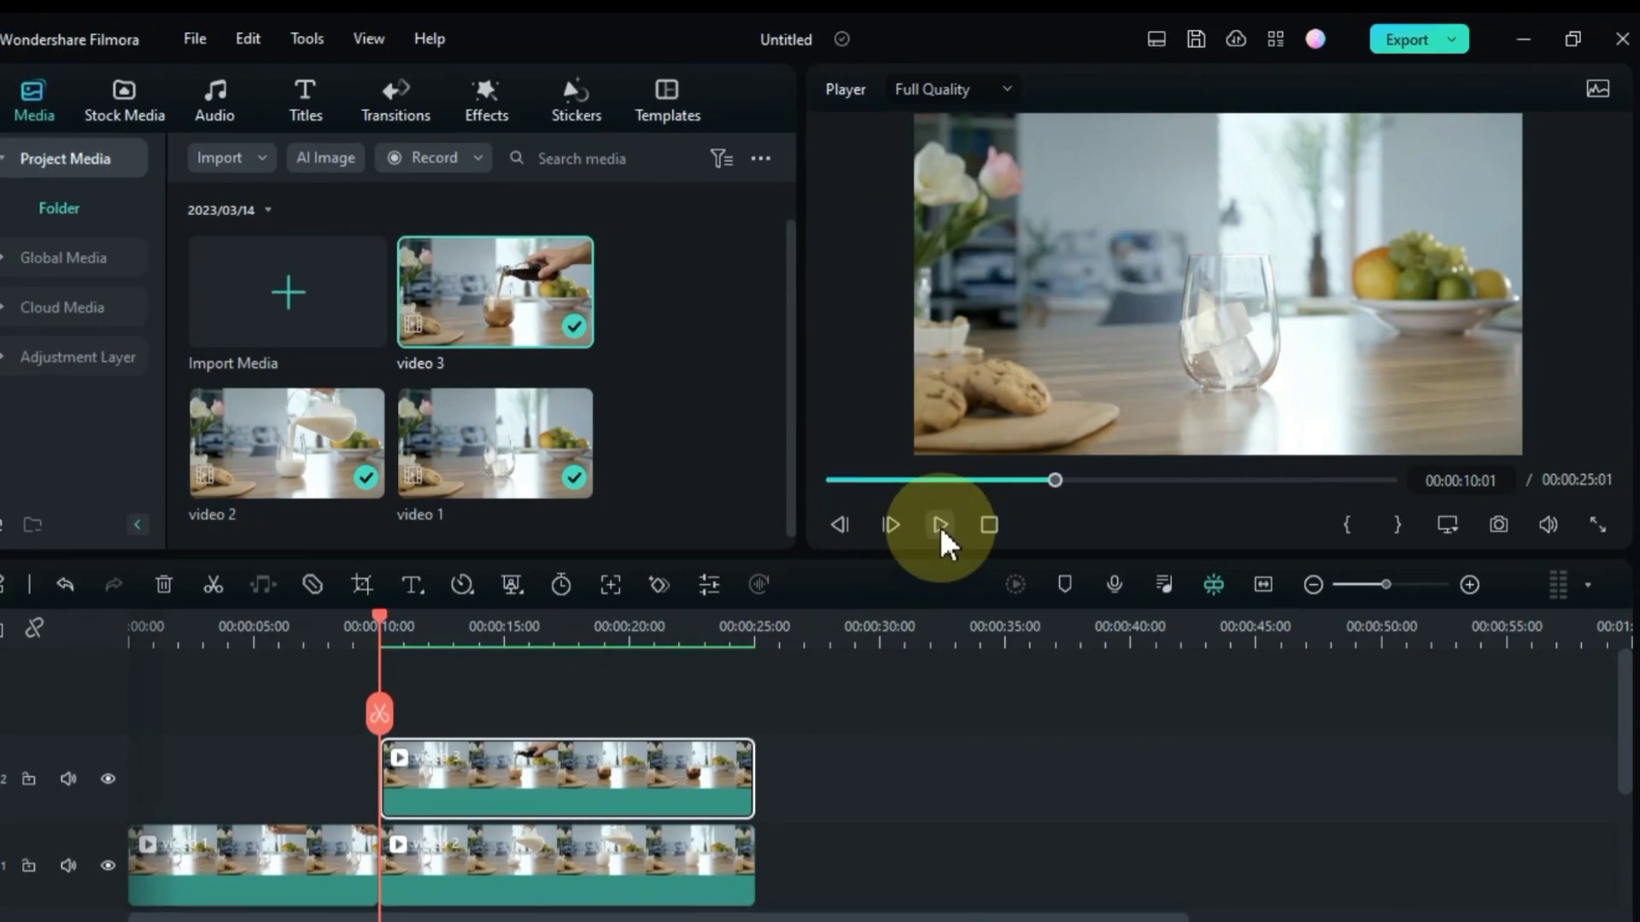
pyautogui.click(958, 512)
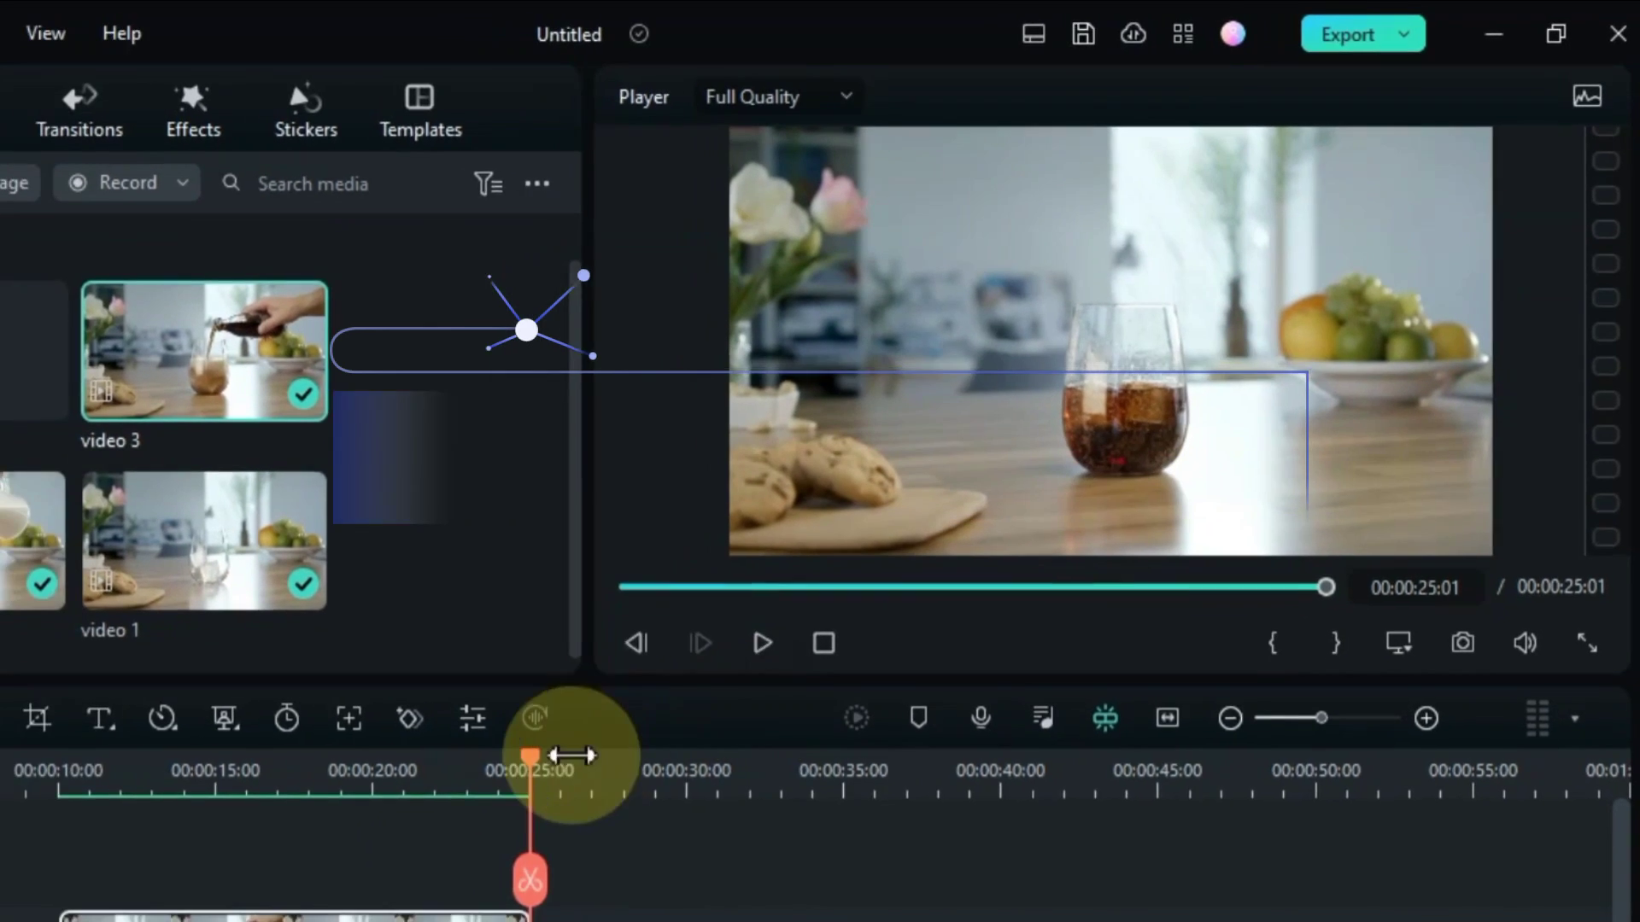
pyautogui.moveTo(434, 824); pyautogui.dragTo(237, 859)
pyautogui.moveTo(641, 634); pyautogui.dragTo(437, 670)
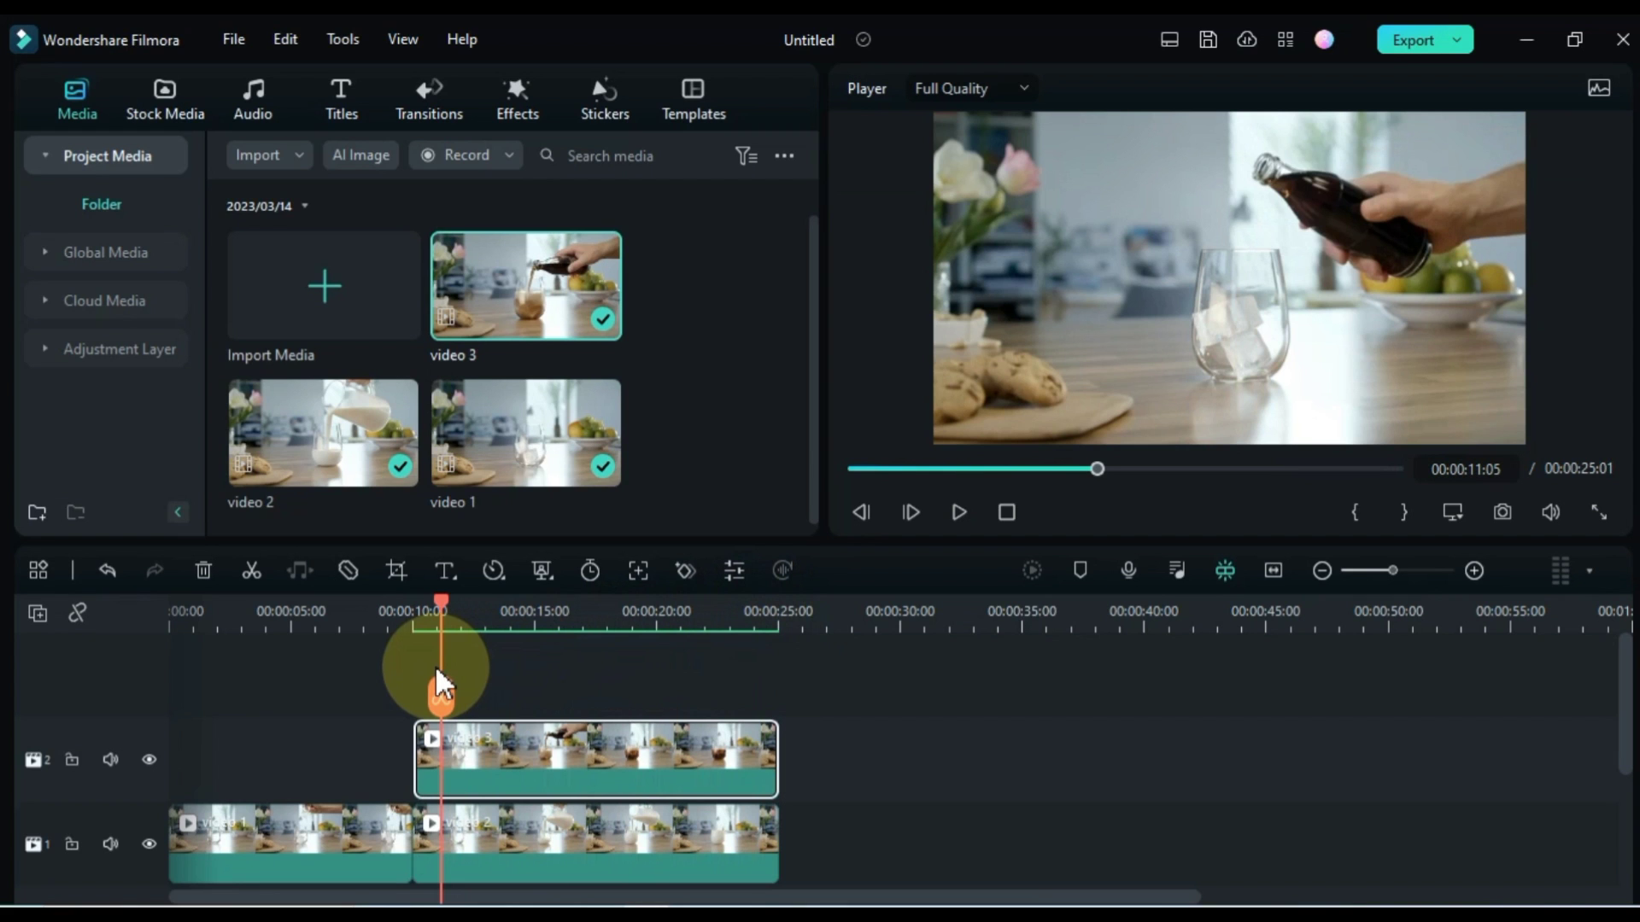
# - Open the video 3 clip on track 2 for editing and start a pen-drawn Draw Mask on it
pyautogui.moveTo(436, 670); pyautogui.dragTo(432, 740)
pyautogui.doubleClick(432, 742)
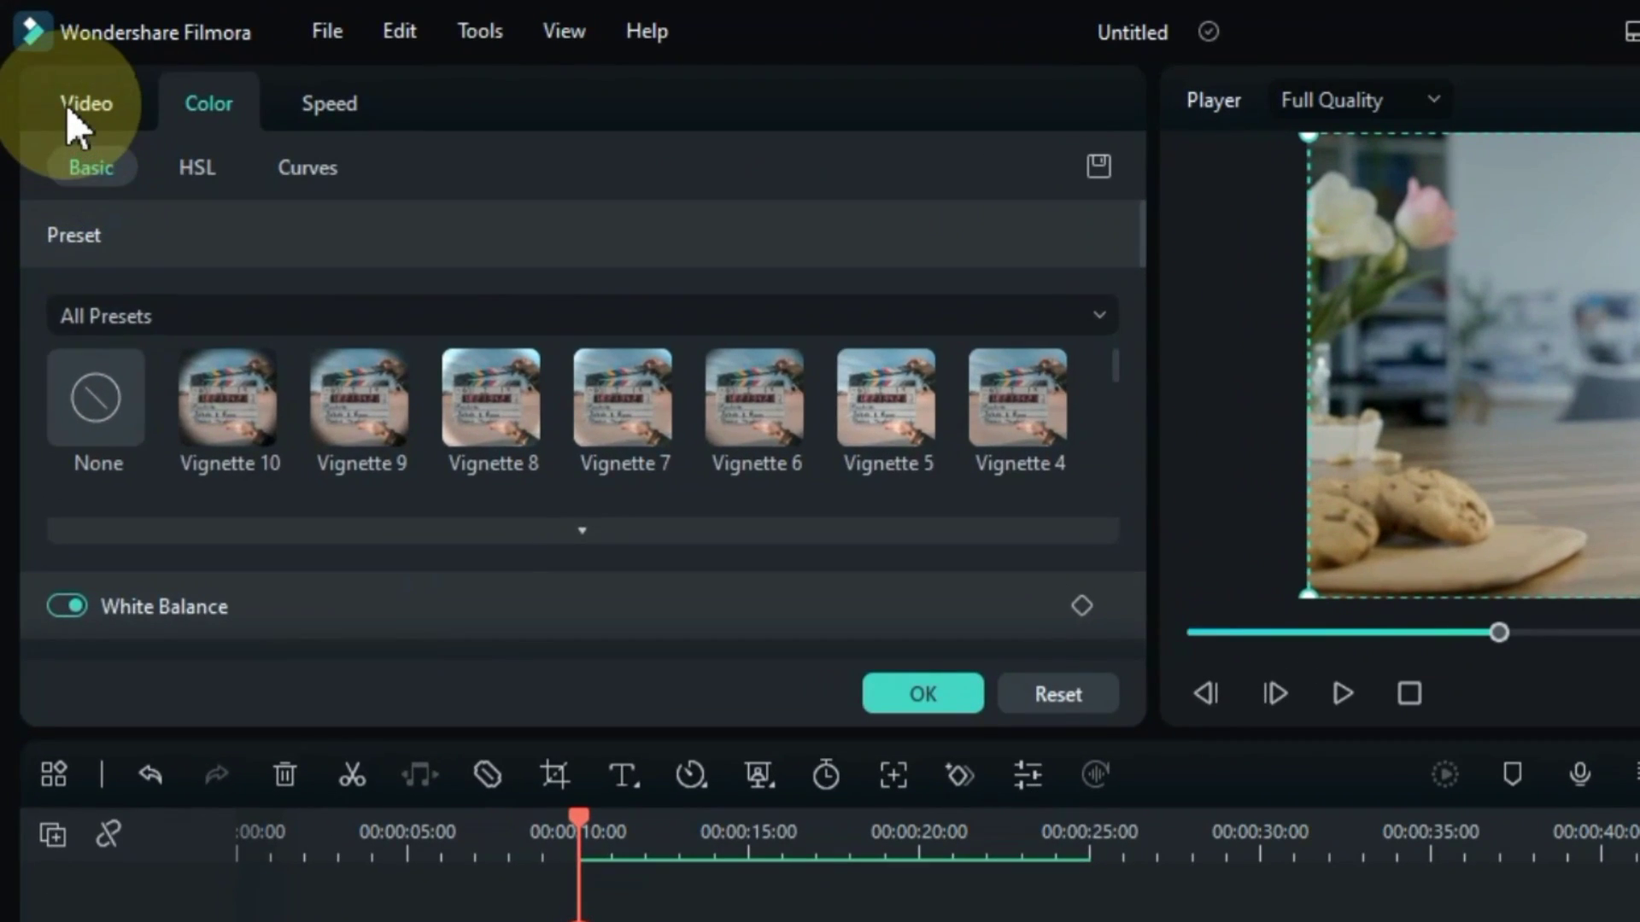
pyautogui.click(61, 96)
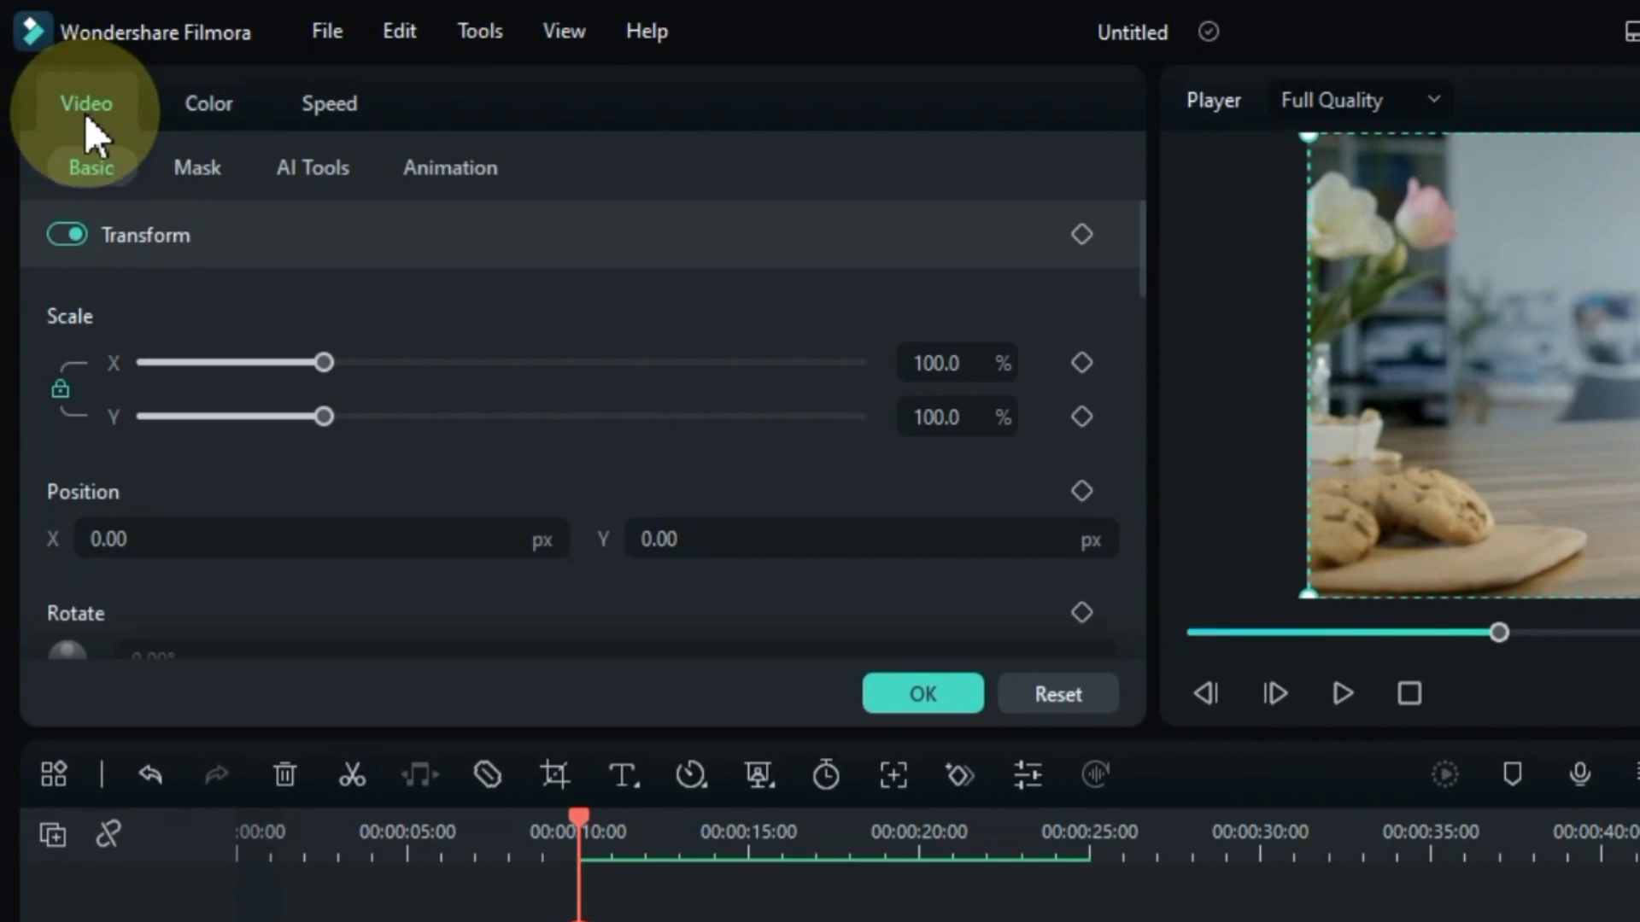
pyautogui.click(191, 162)
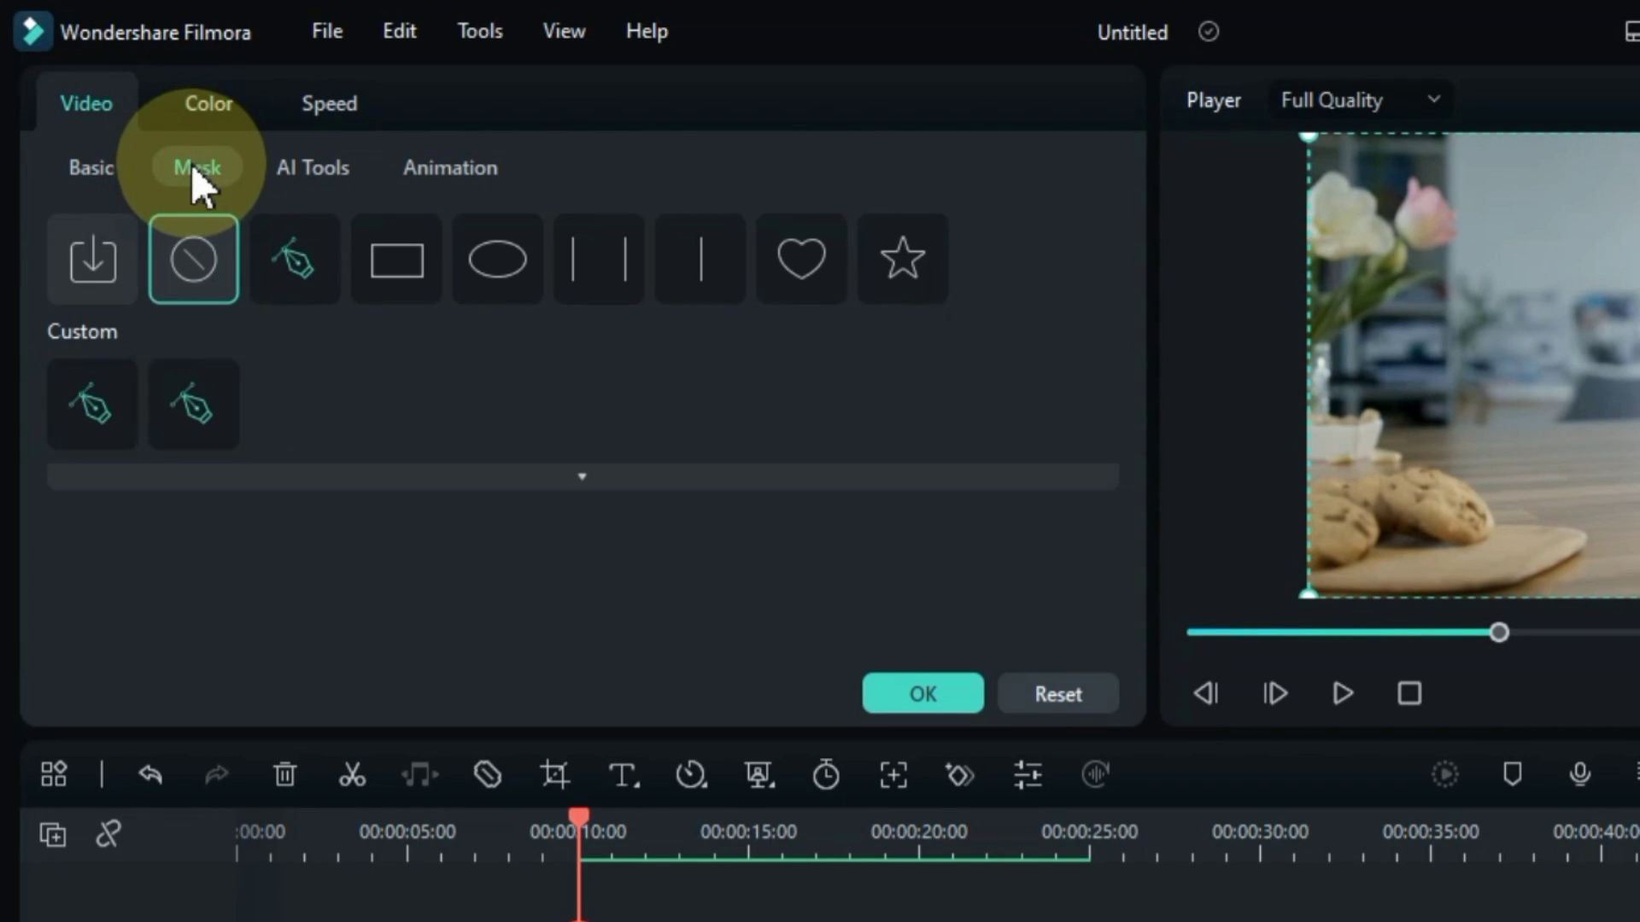
pyautogui.click(284, 258)
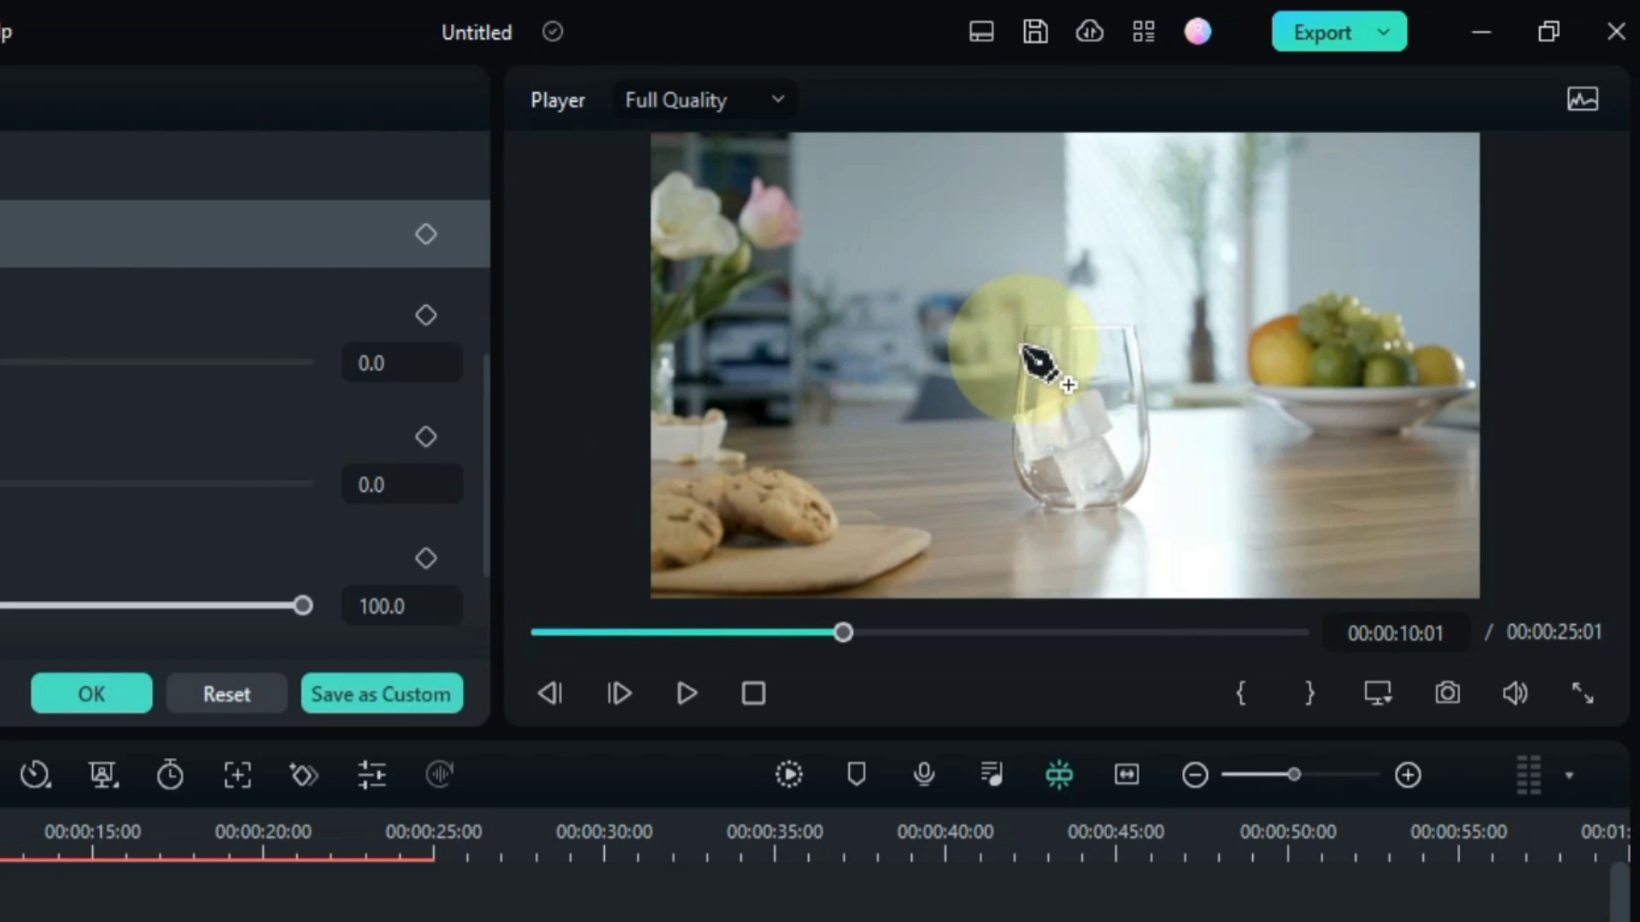
# - Trace the glass's top rim and right side with mask points, down to its base
pyautogui.click(1377, 693)
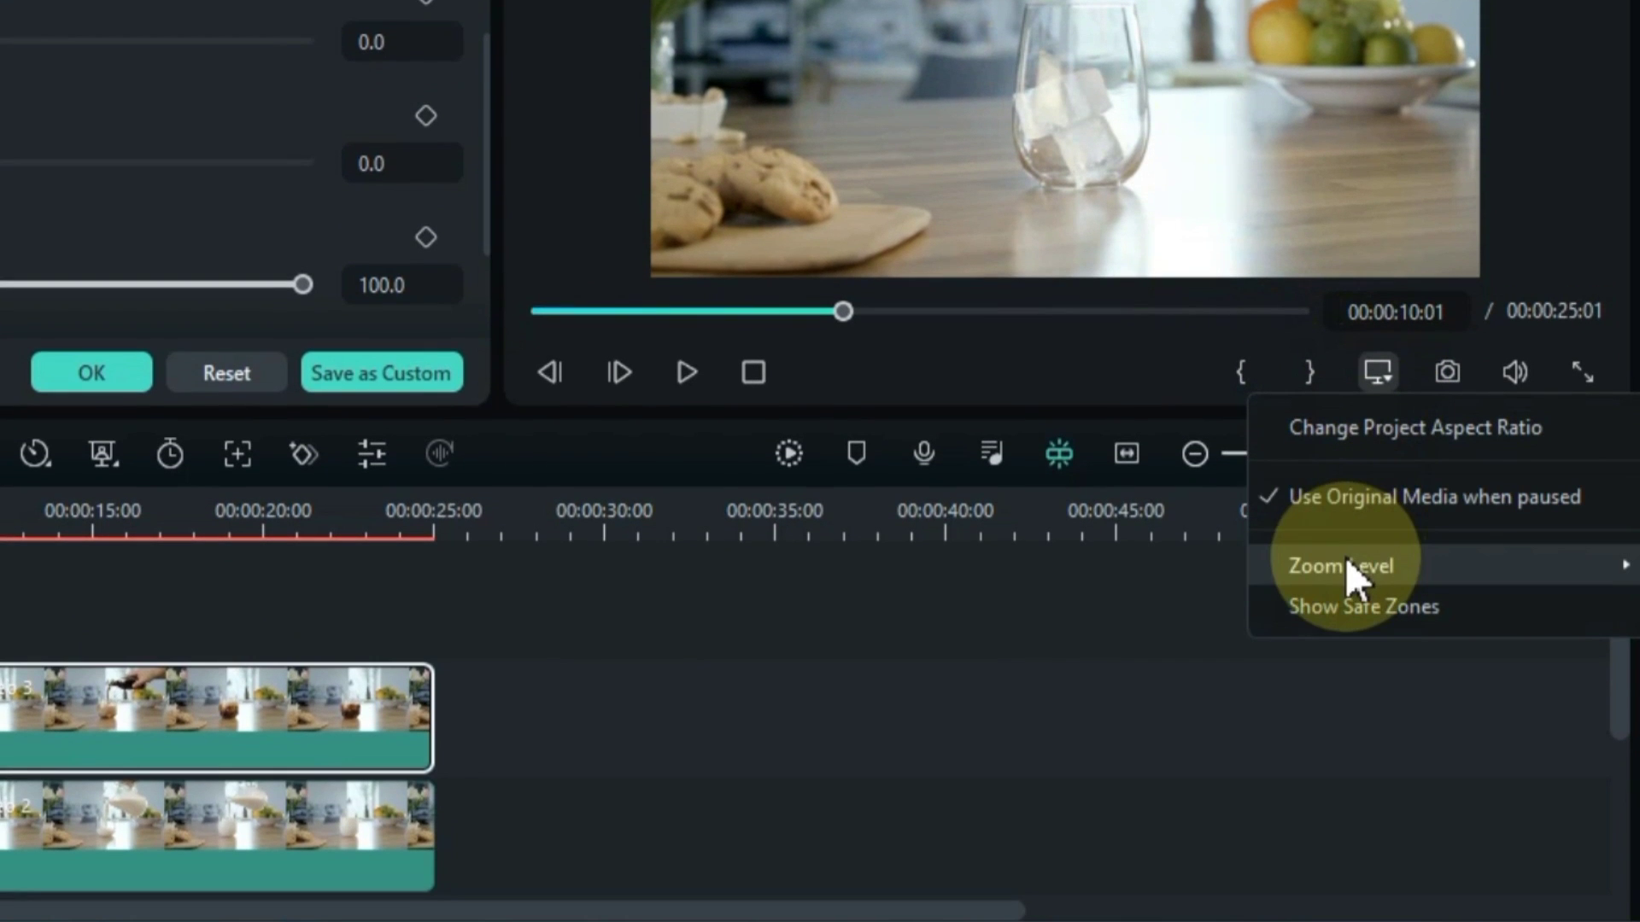
pyautogui.moveTo(1345, 557)
pyautogui.click(962, 687)
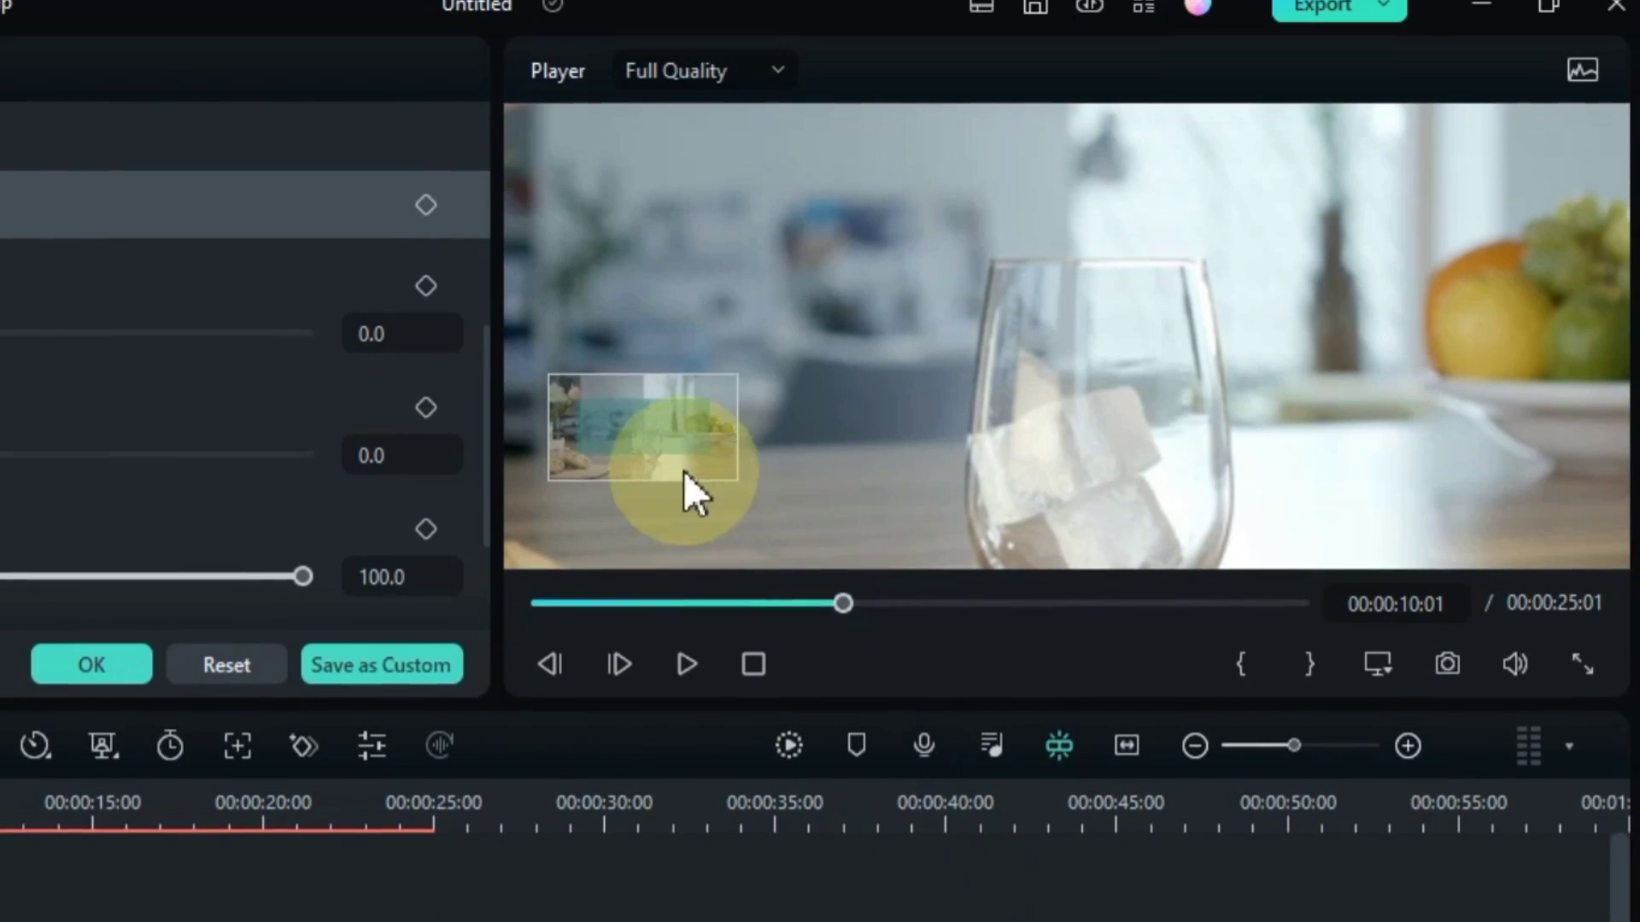
pyautogui.moveTo(656, 218); pyautogui.dragTo(665, 221)
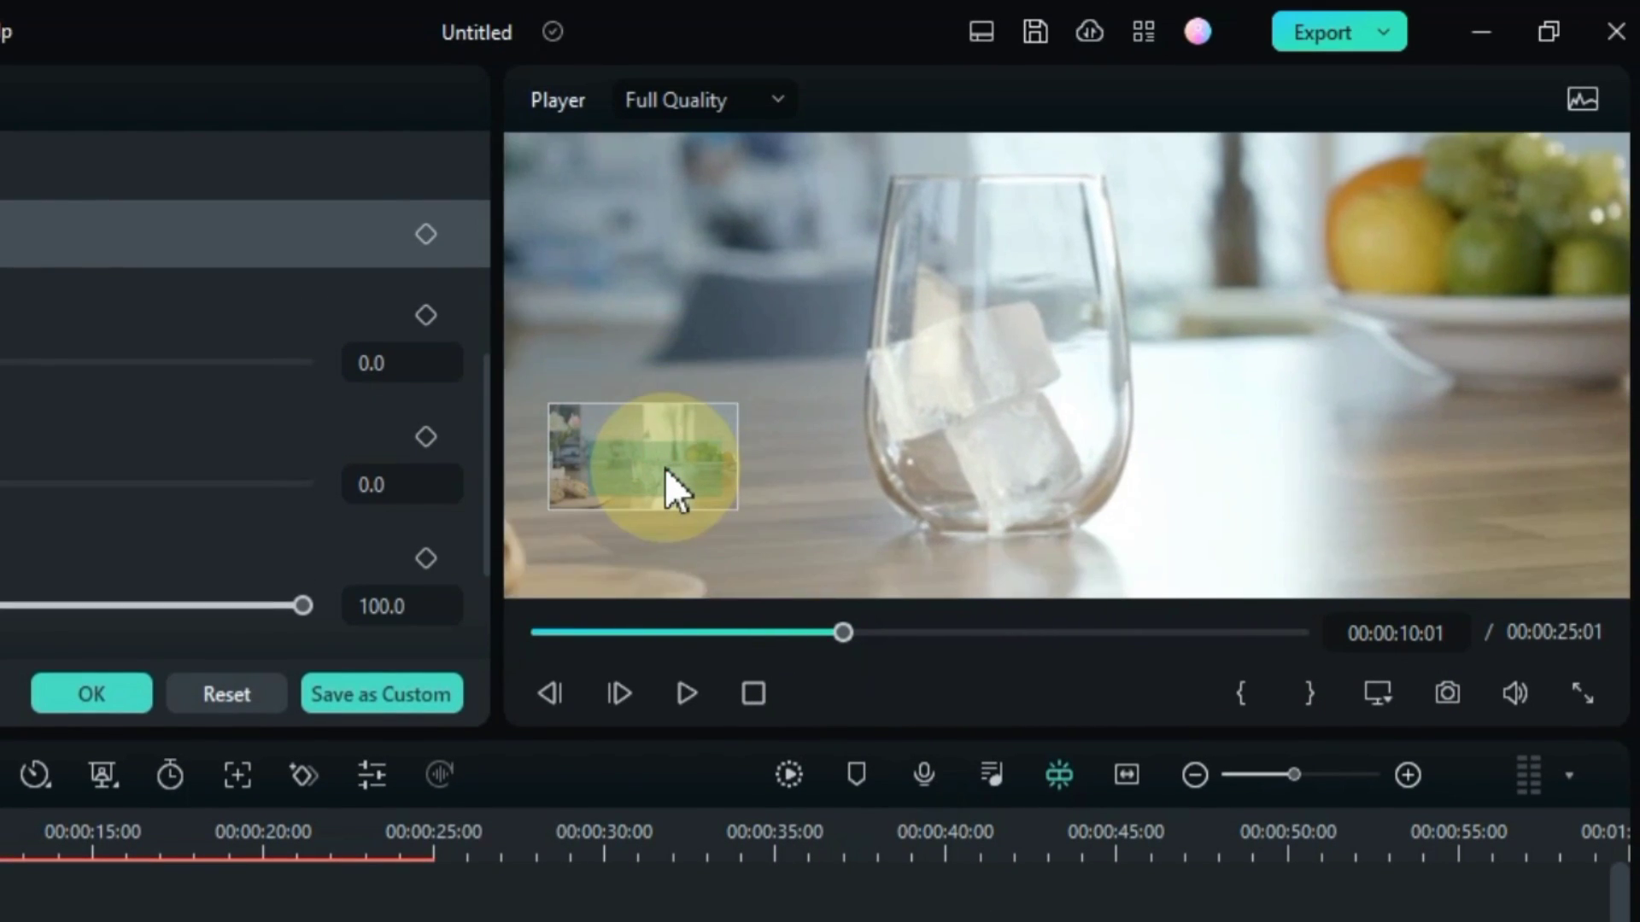
pyautogui.moveTo(664, 468); pyautogui.dragTo(663, 468)
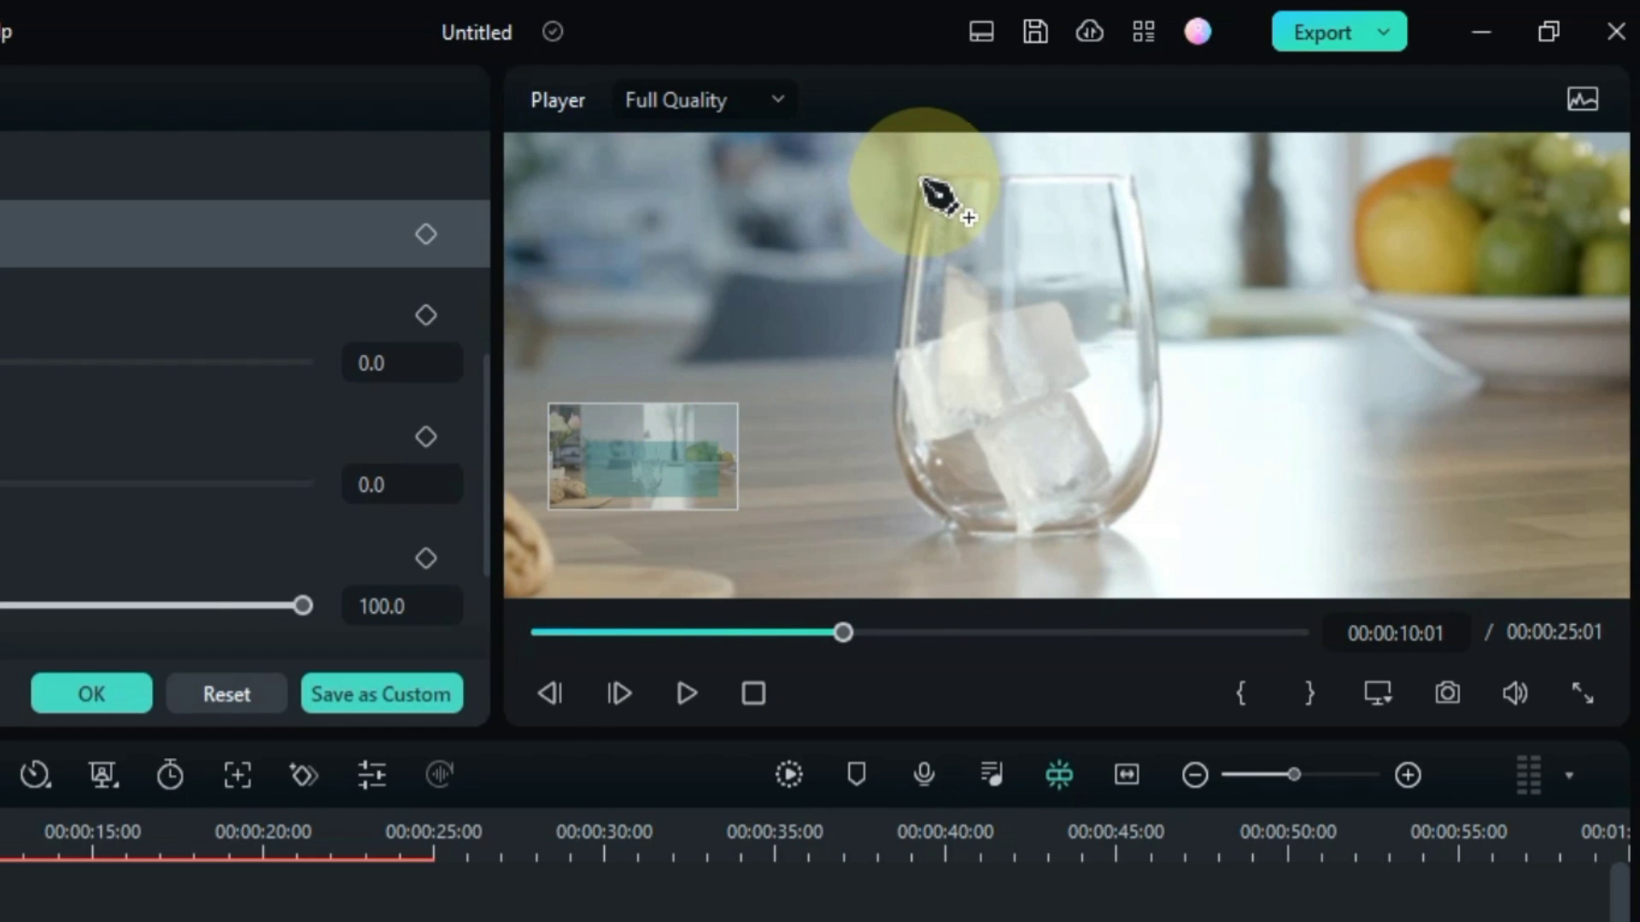
pyautogui.click(1107, 180)
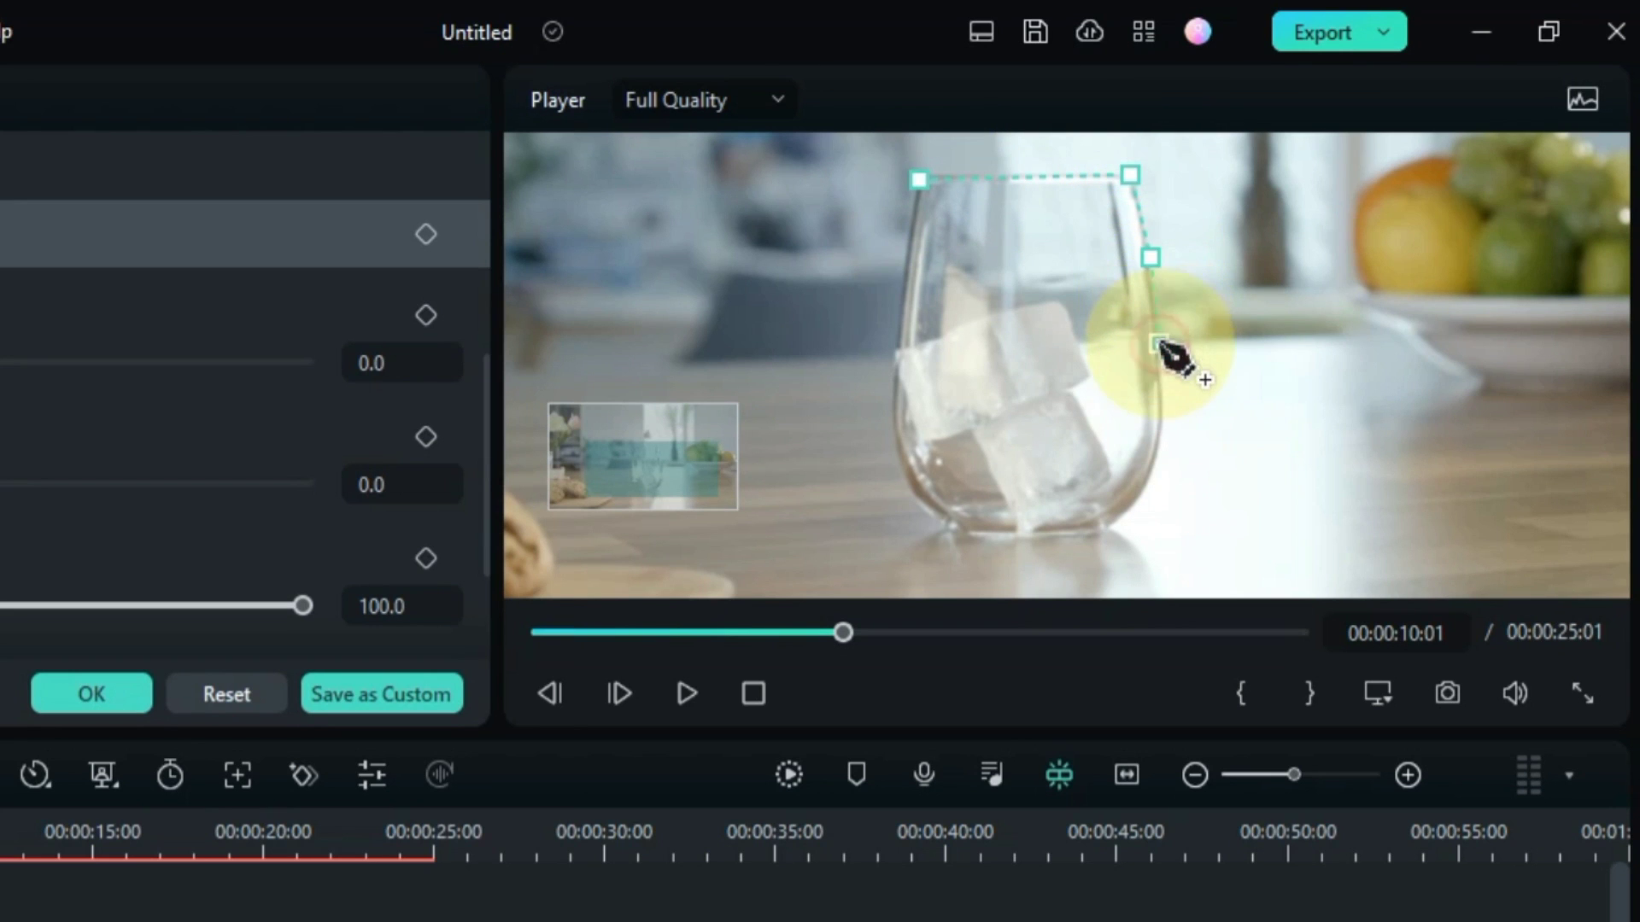
pyautogui.click(1150, 478)
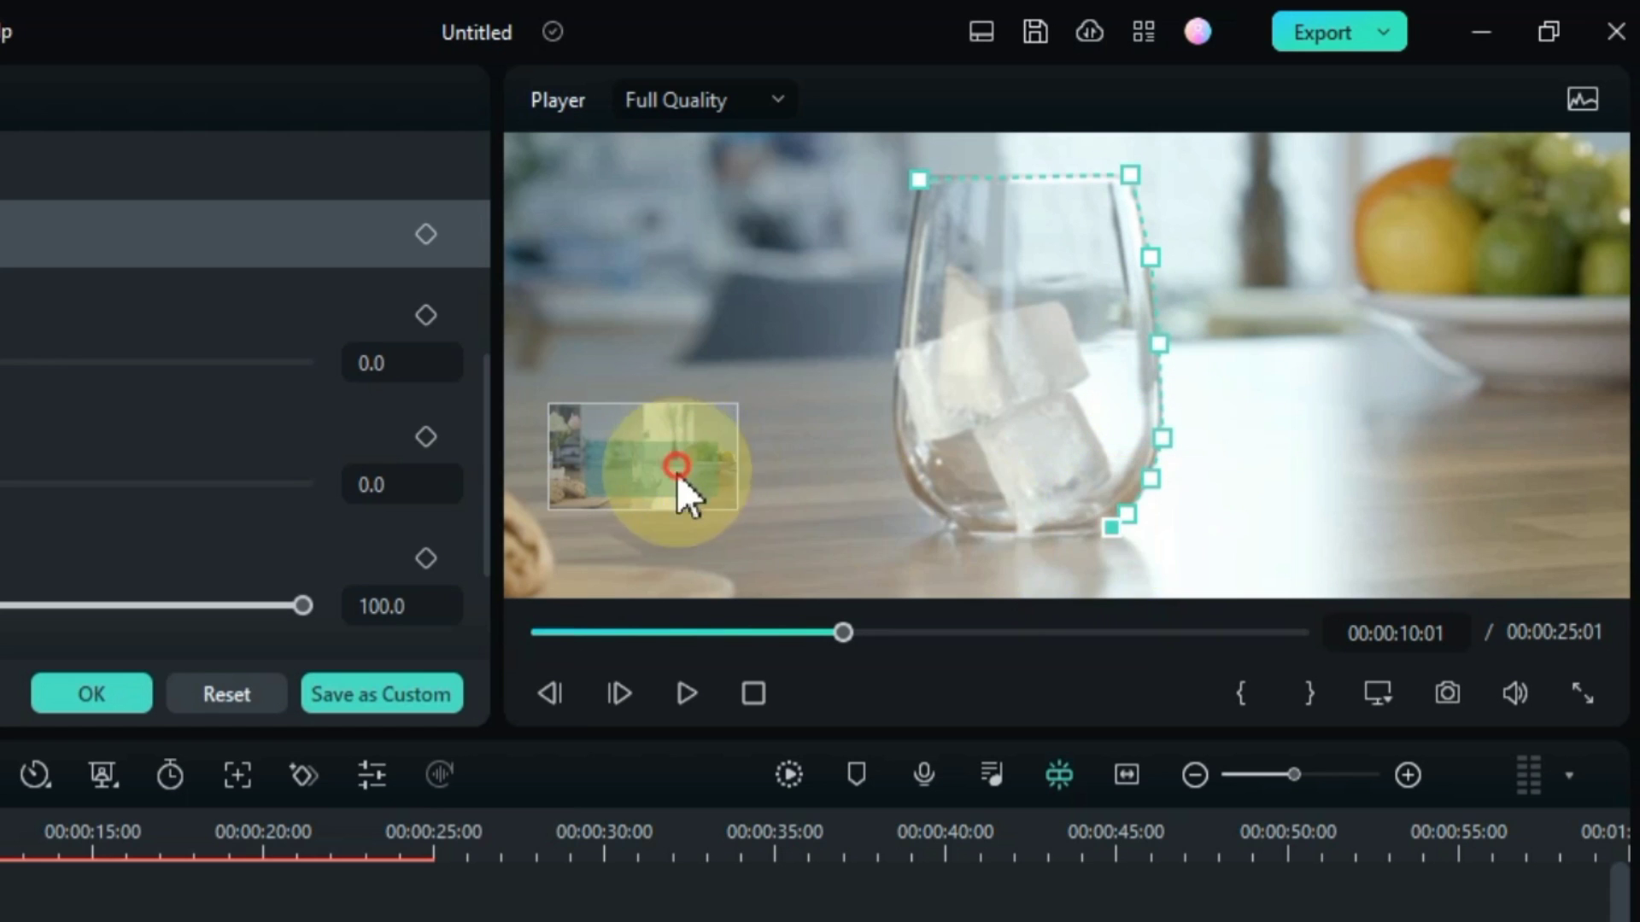
# - Extend the mask outline around the glass's reflection to the frame's bottom edge and back up to the left of the base
pyautogui.moveTo(676, 473); pyautogui.dragTo(682, 486)
pyautogui.click(1101, 452)
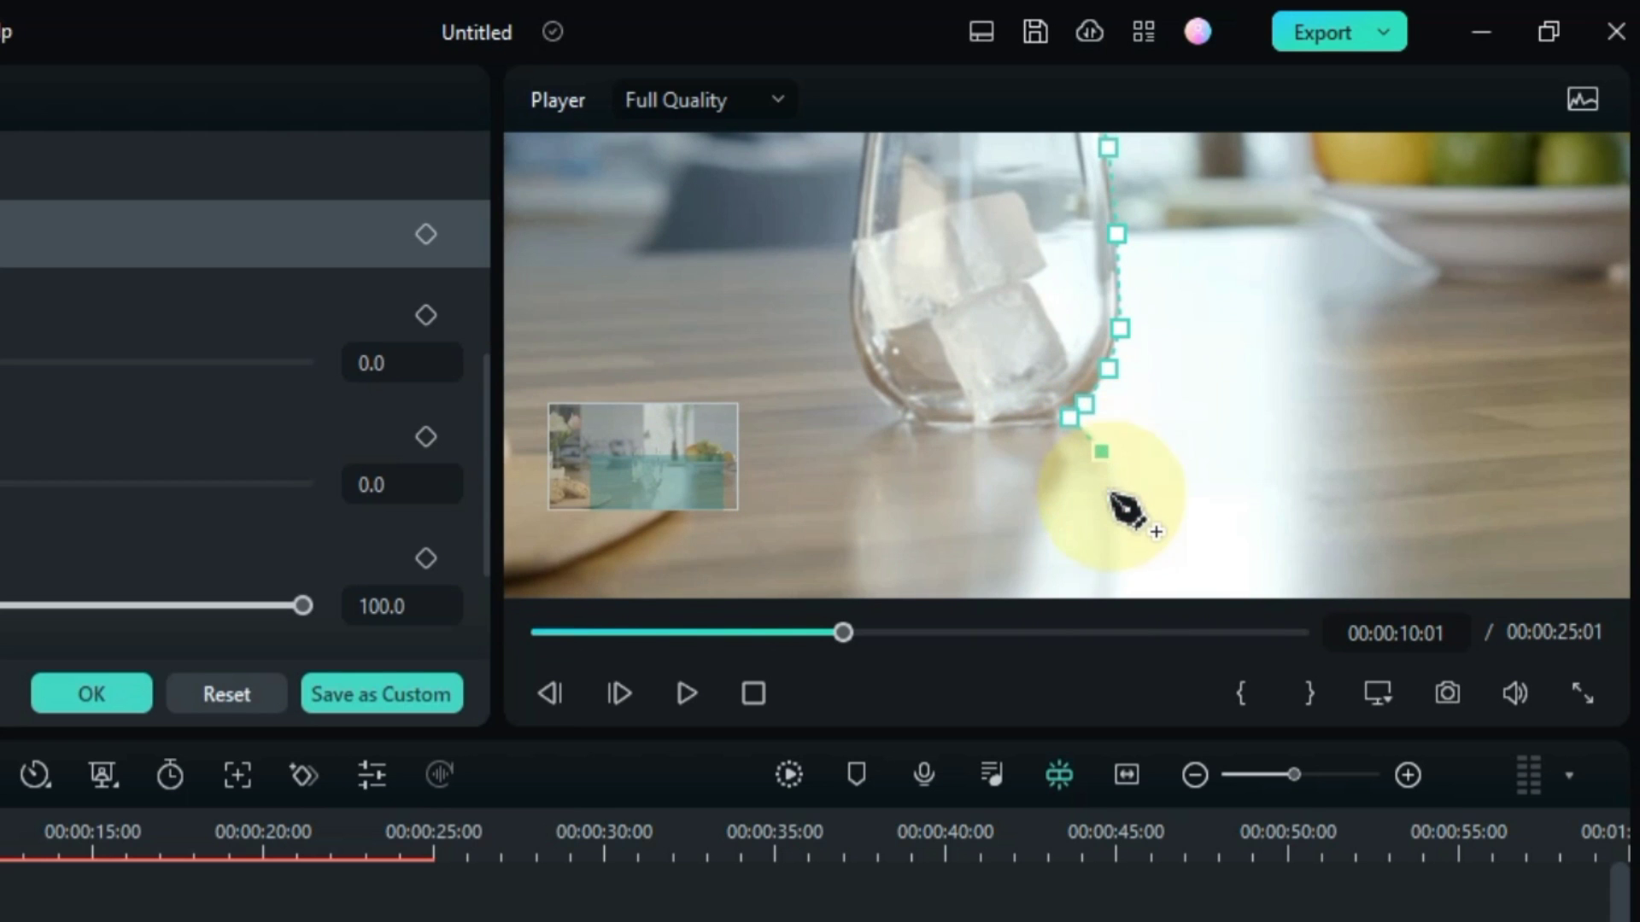
pyautogui.click(1114, 504)
pyautogui.click(1123, 552)
pyautogui.click(1121, 585)
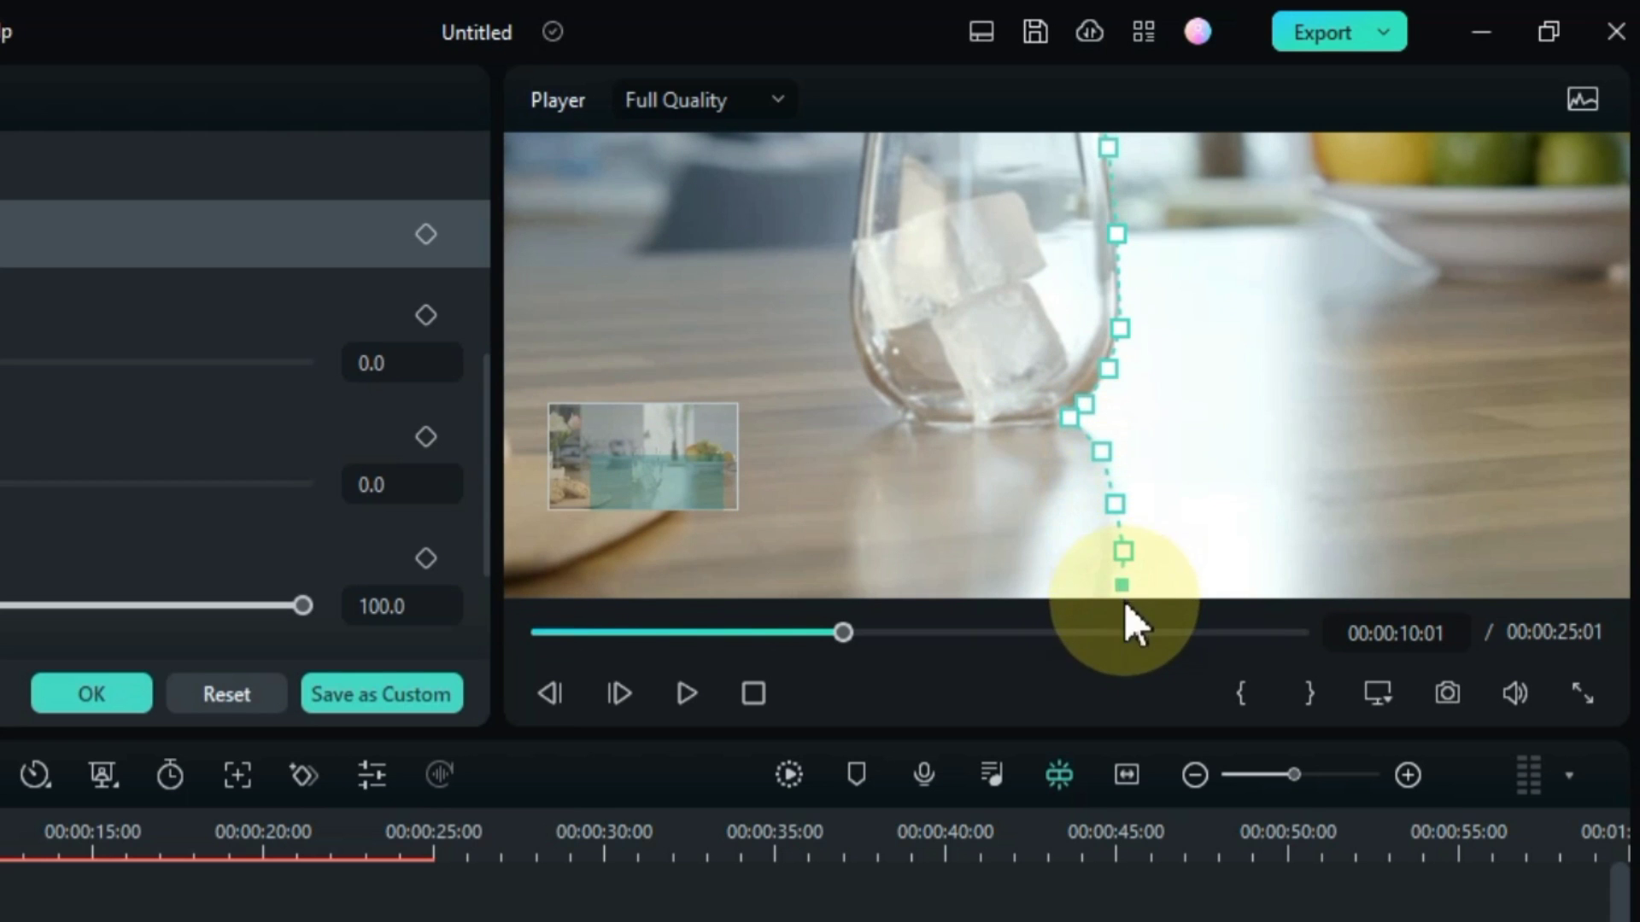
pyautogui.click(846, 595)
pyautogui.click(840, 497)
pyautogui.click(847, 454)
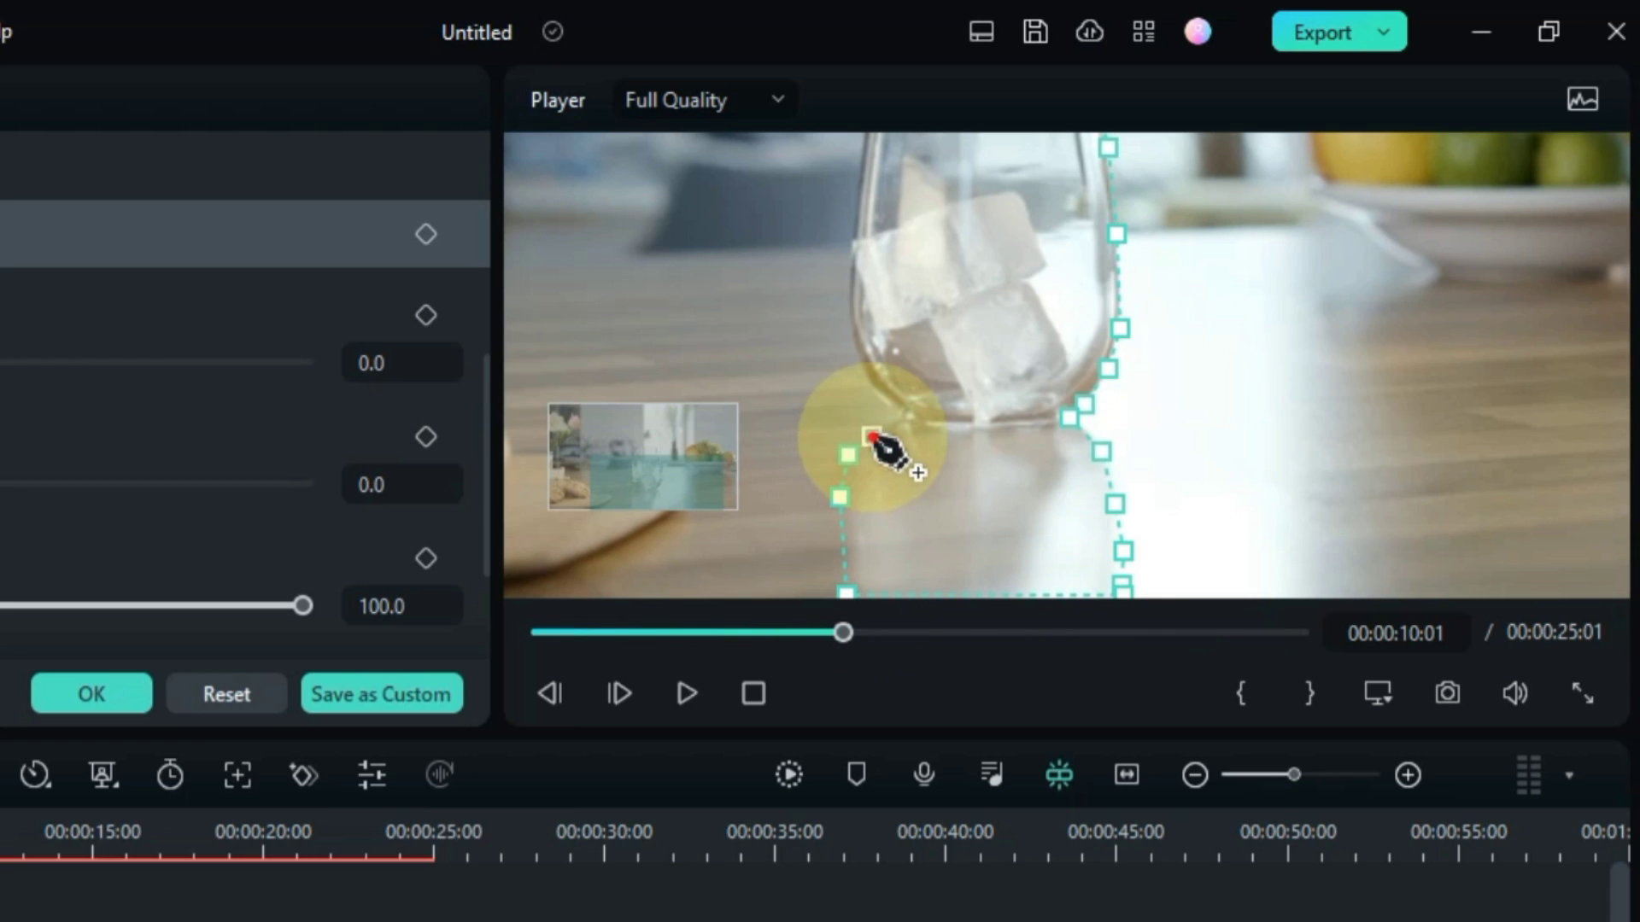
pyautogui.click(871, 436)
pyautogui.click(906, 416)
# - Trace the glass's left side upward and close the mask at the rim's left corner
pyautogui.click(881, 398)
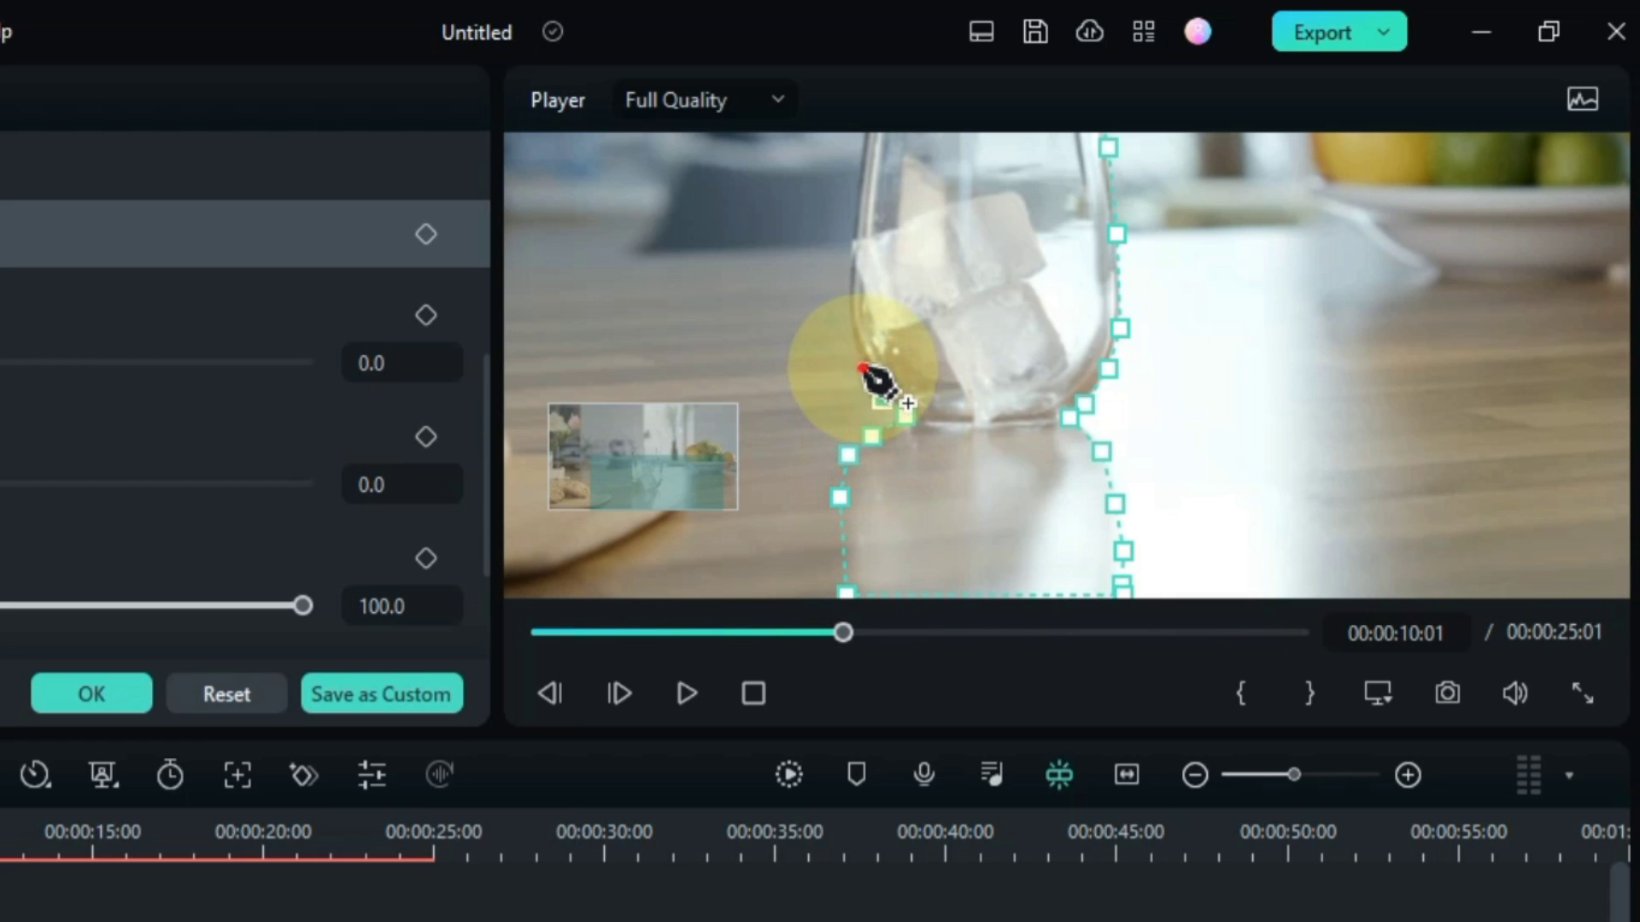
pyautogui.click(862, 367)
pyautogui.click(849, 322)
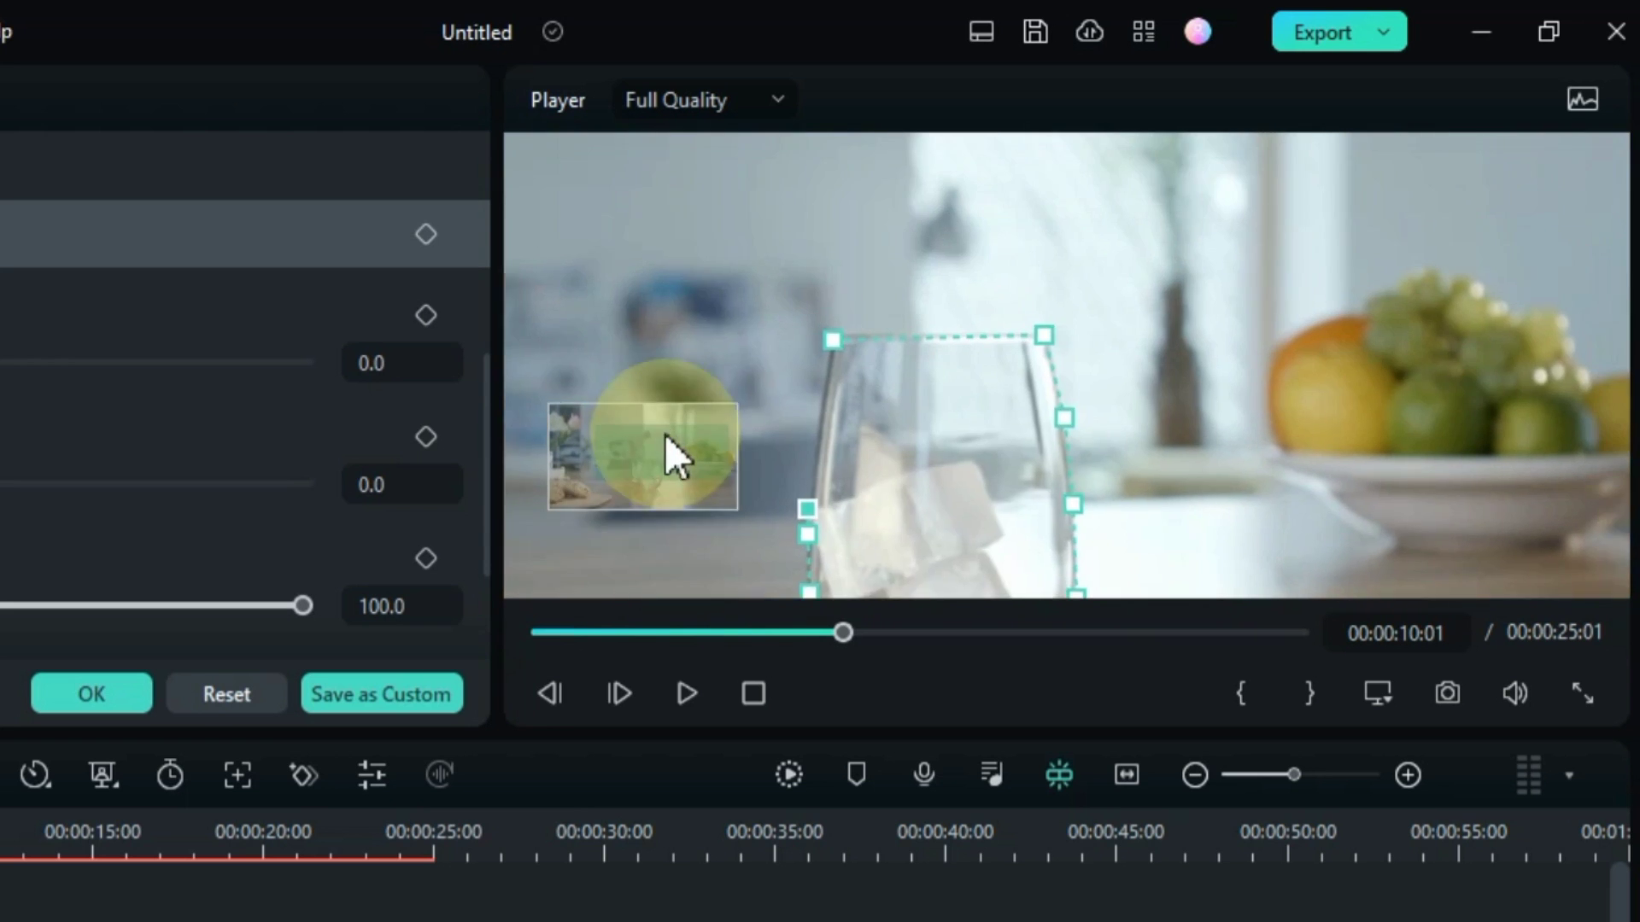
pyautogui.moveTo(665, 433); pyautogui.dragTo(649, 456)
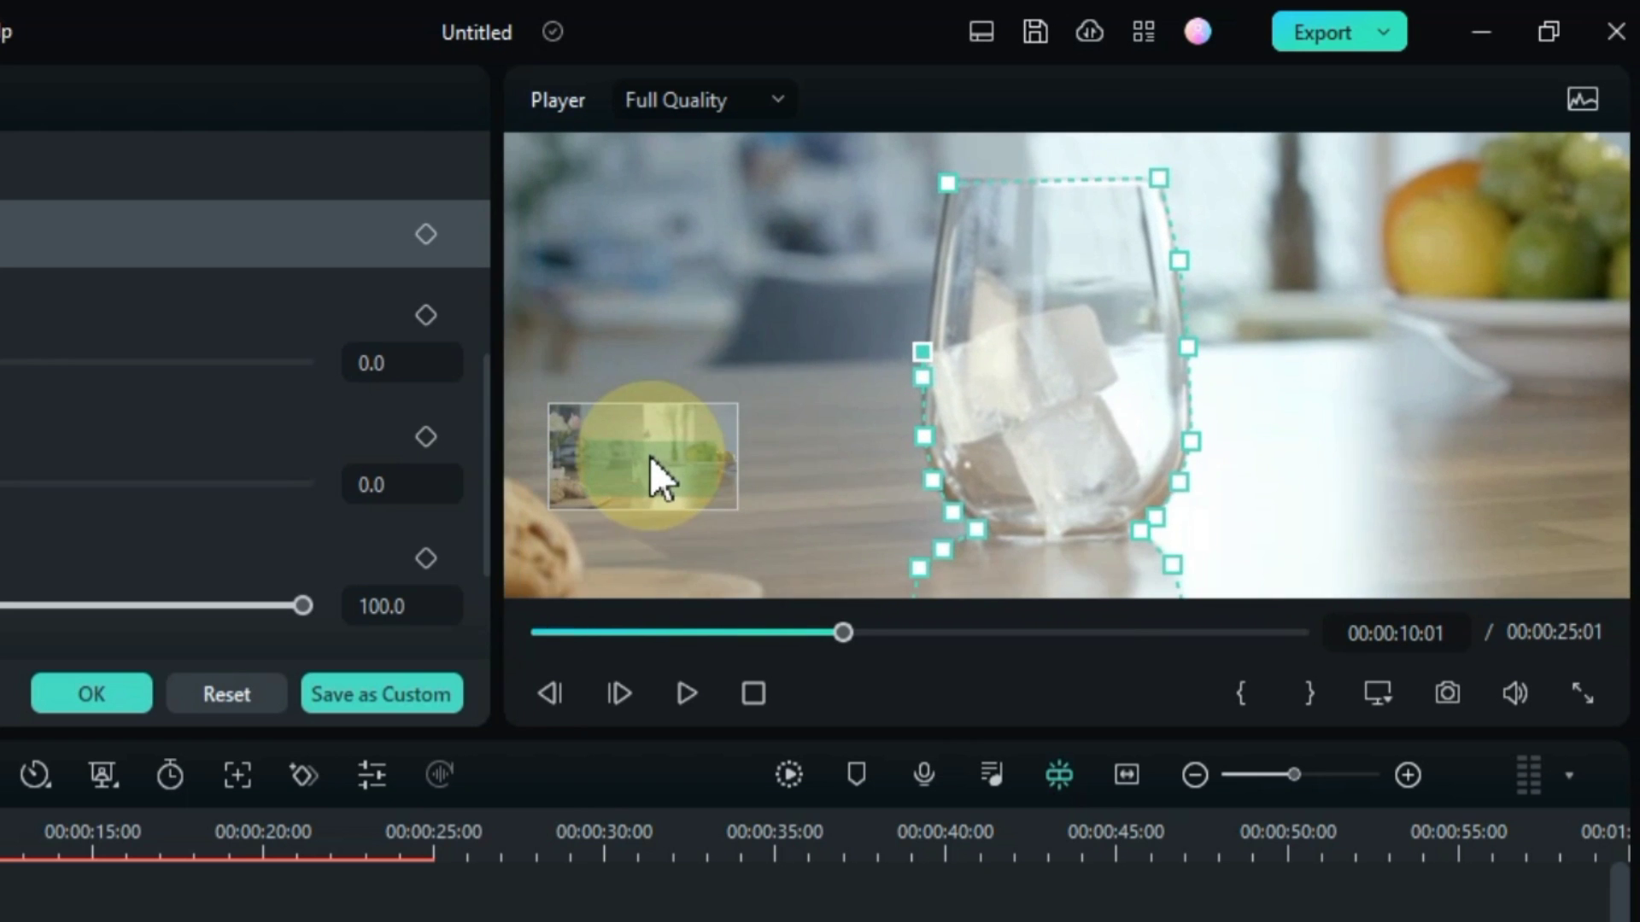
pyautogui.click(948, 183)
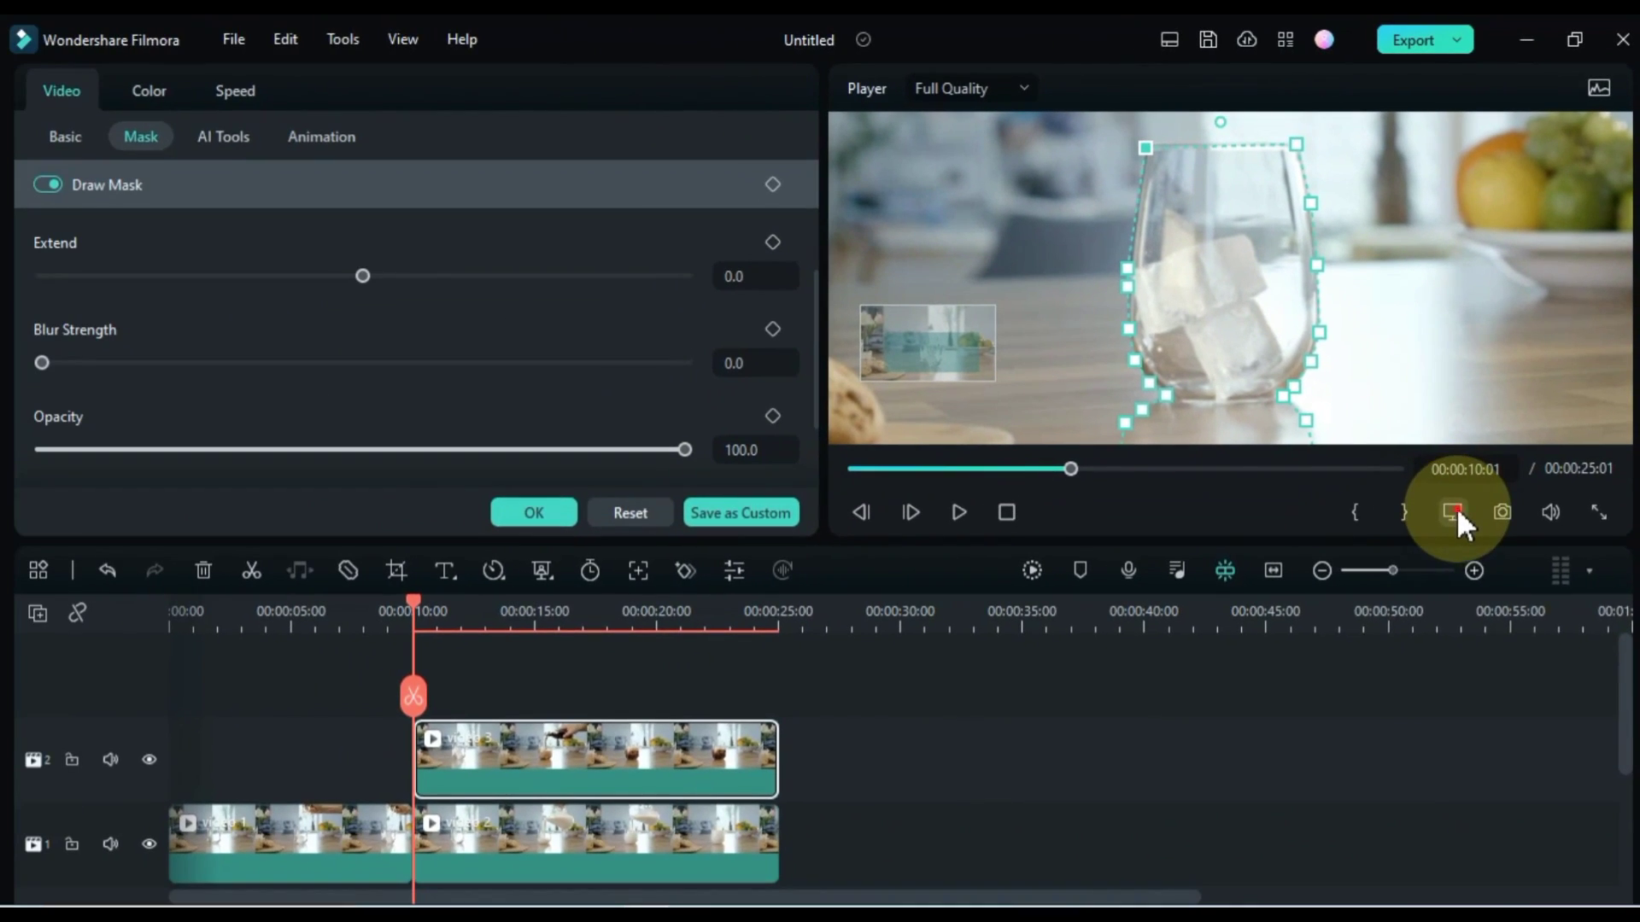
# - Play the timeline from shortly before the overlapping clips to check how masked video 3 blends with video 2
pyautogui.click(1377, 692)
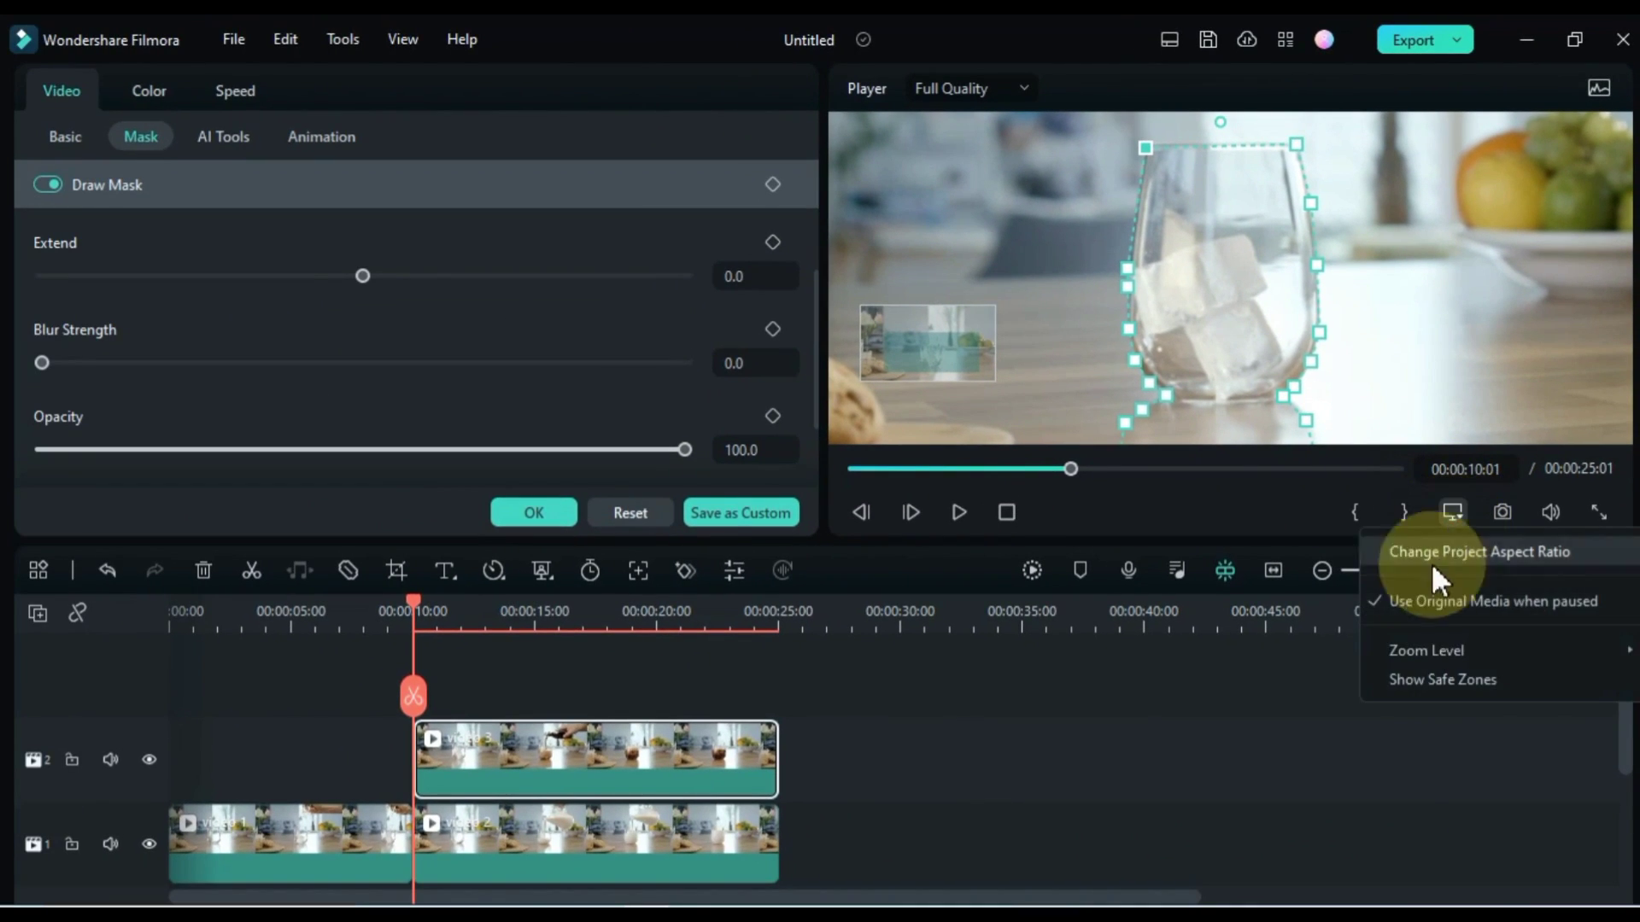
pyautogui.moveTo(1413, 653)
pyautogui.click(1223, 651)
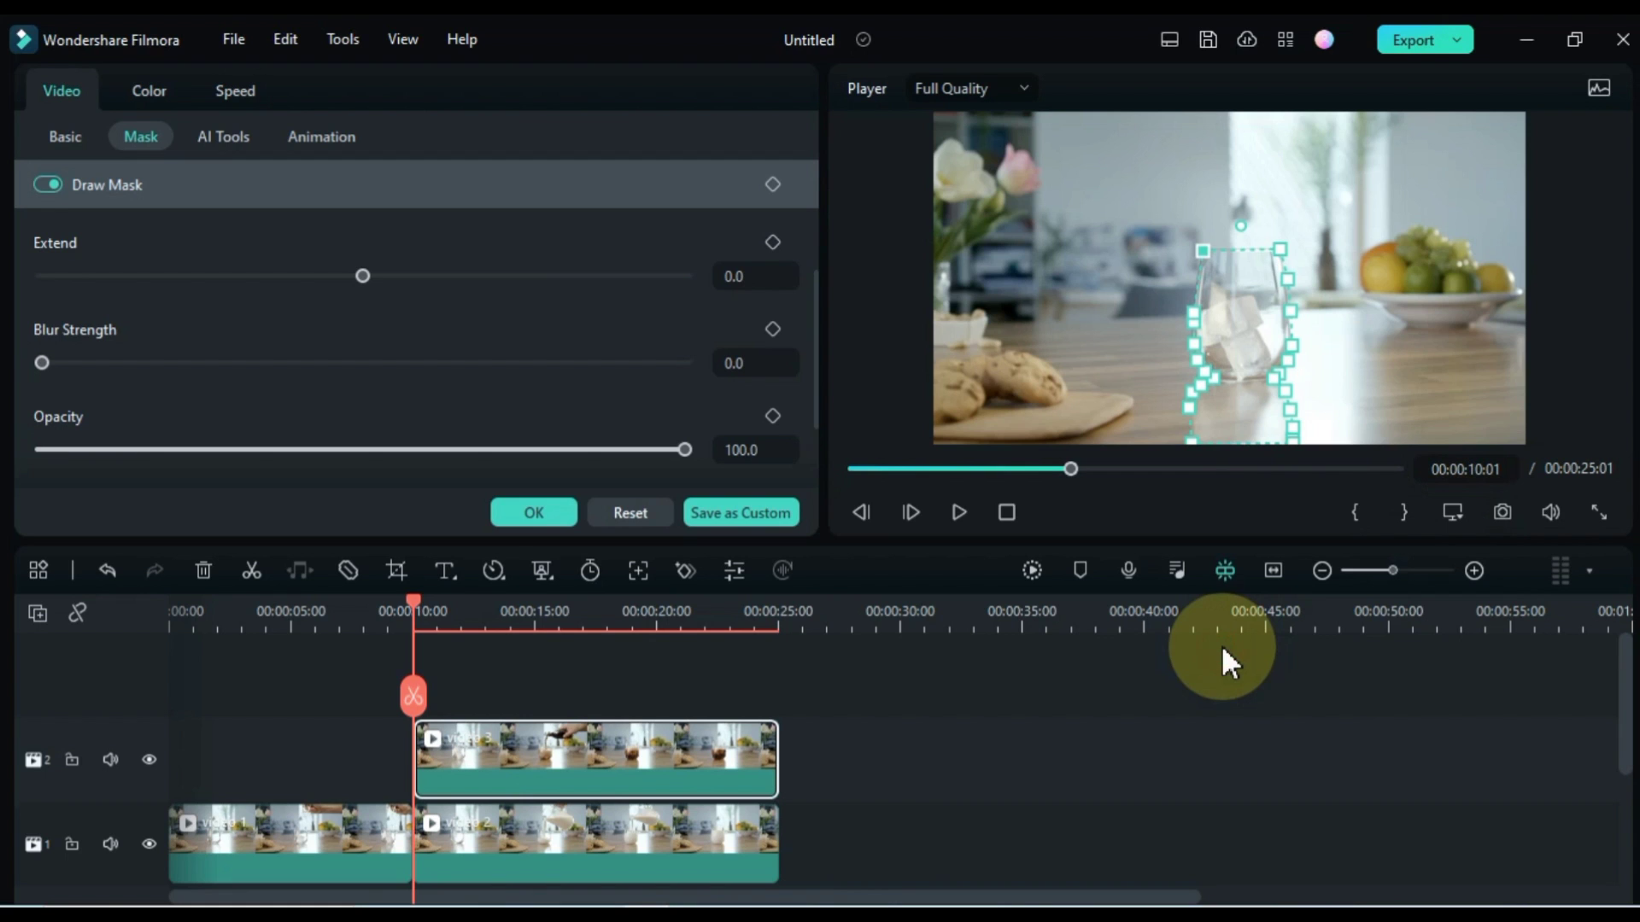
pyautogui.click(454, 690)
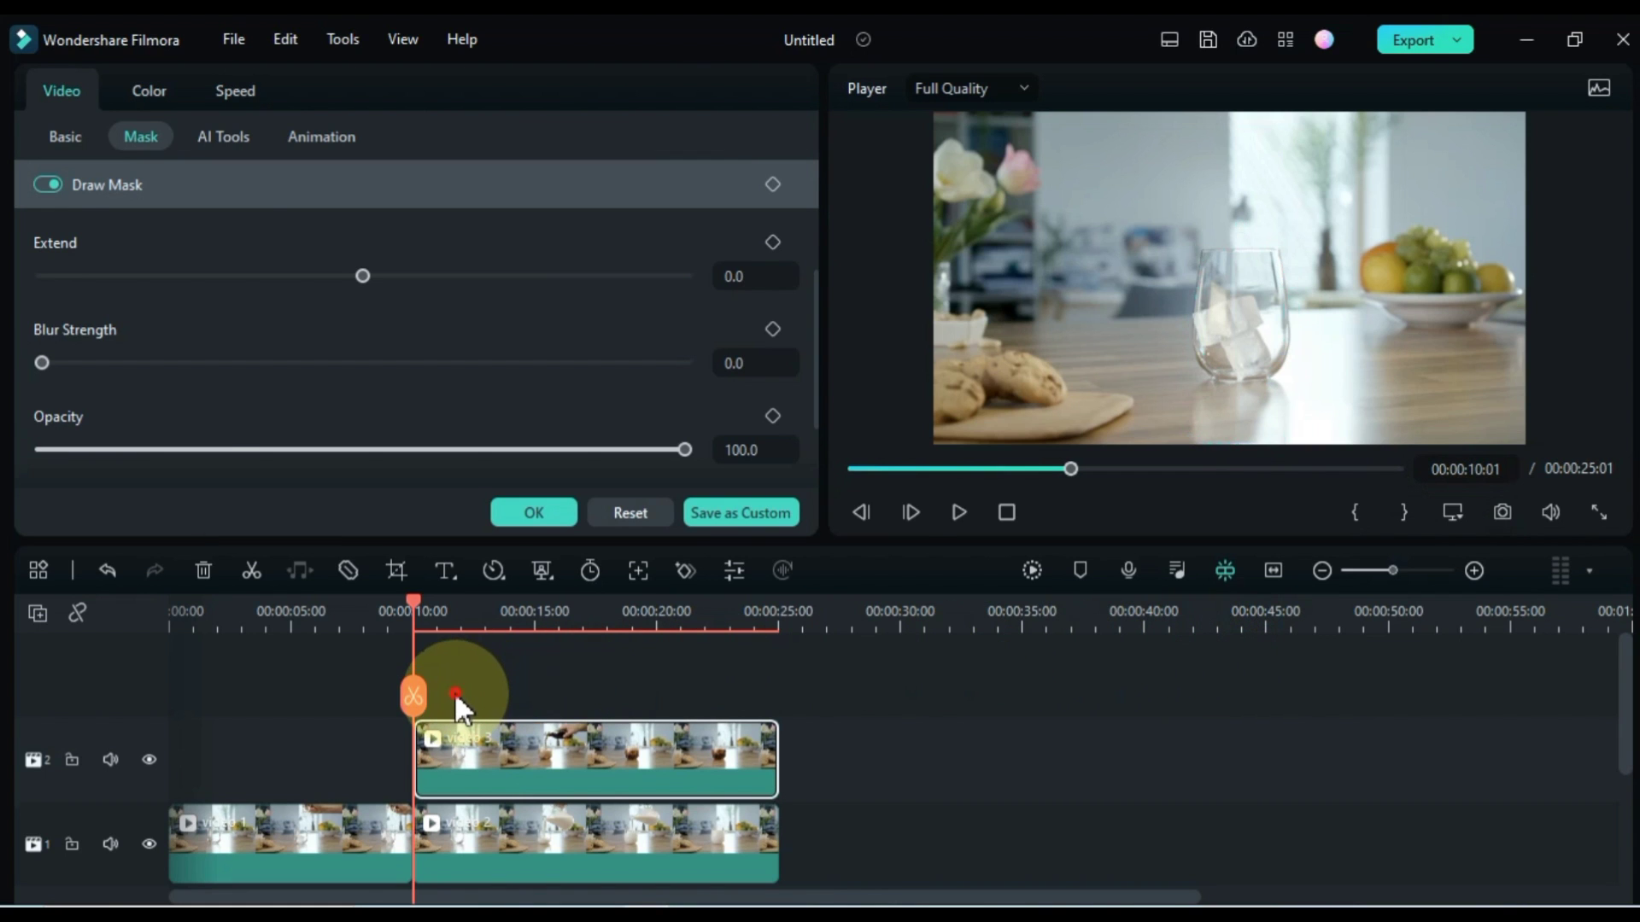
pyautogui.moveTo(414, 608); pyautogui.dragTo(357, 620)
pyautogui.press('space')
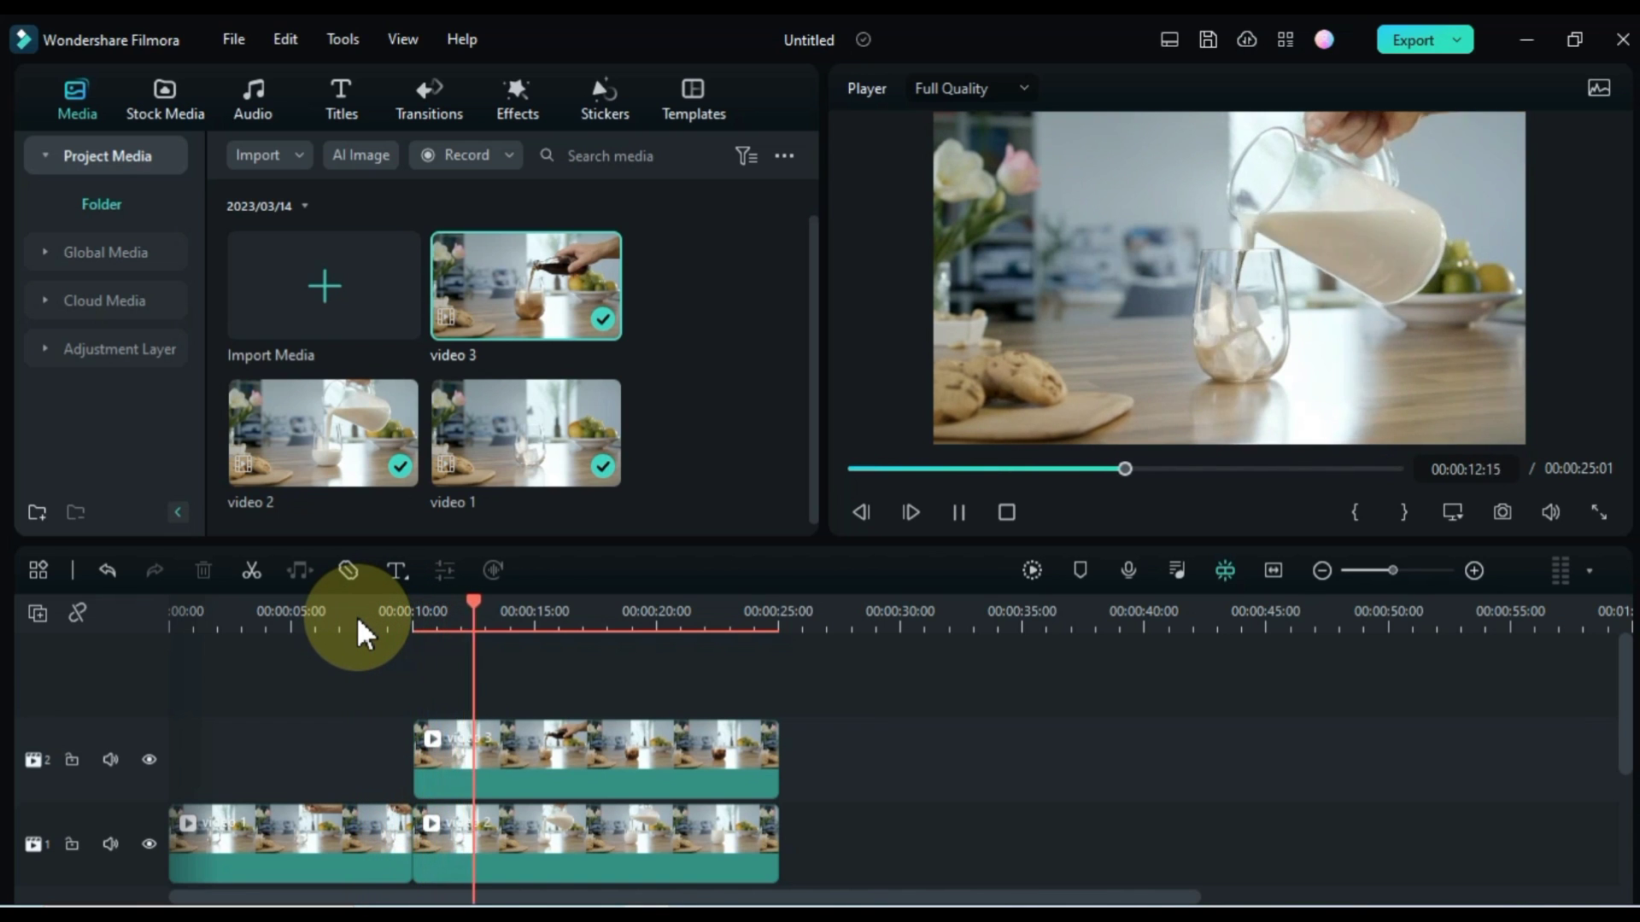
pyautogui.press('space')
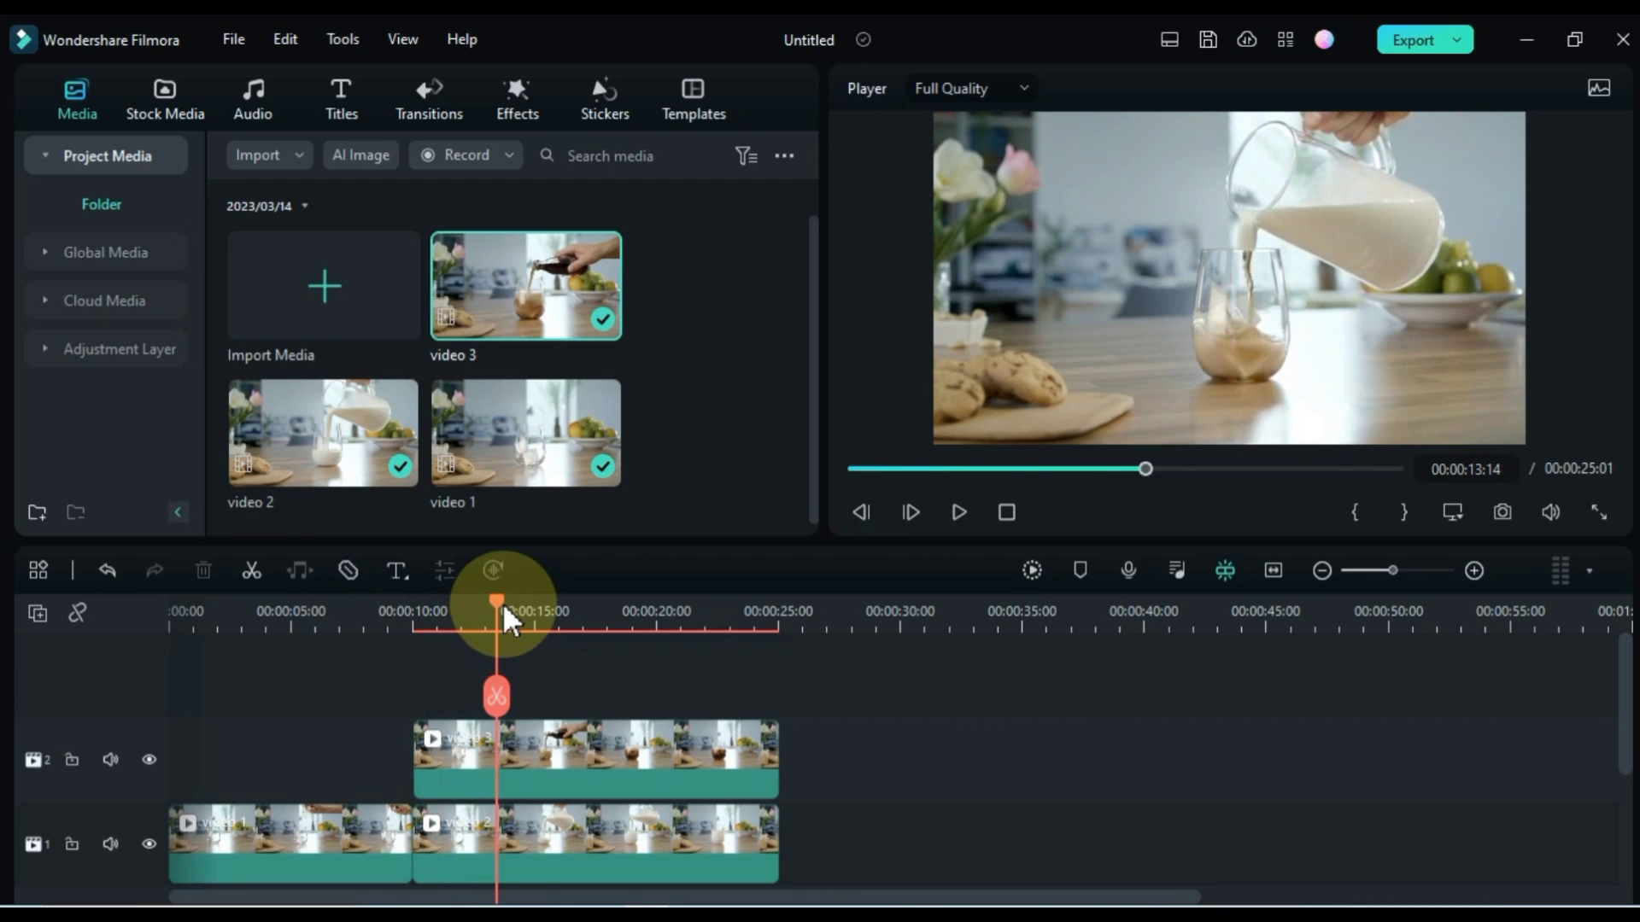
# - Try starting the video 3 clip at about 00:00:11:26 and play back the pouring moment
pyautogui.moveTo(502, 602); pyautogui.dragTo(458, 612)
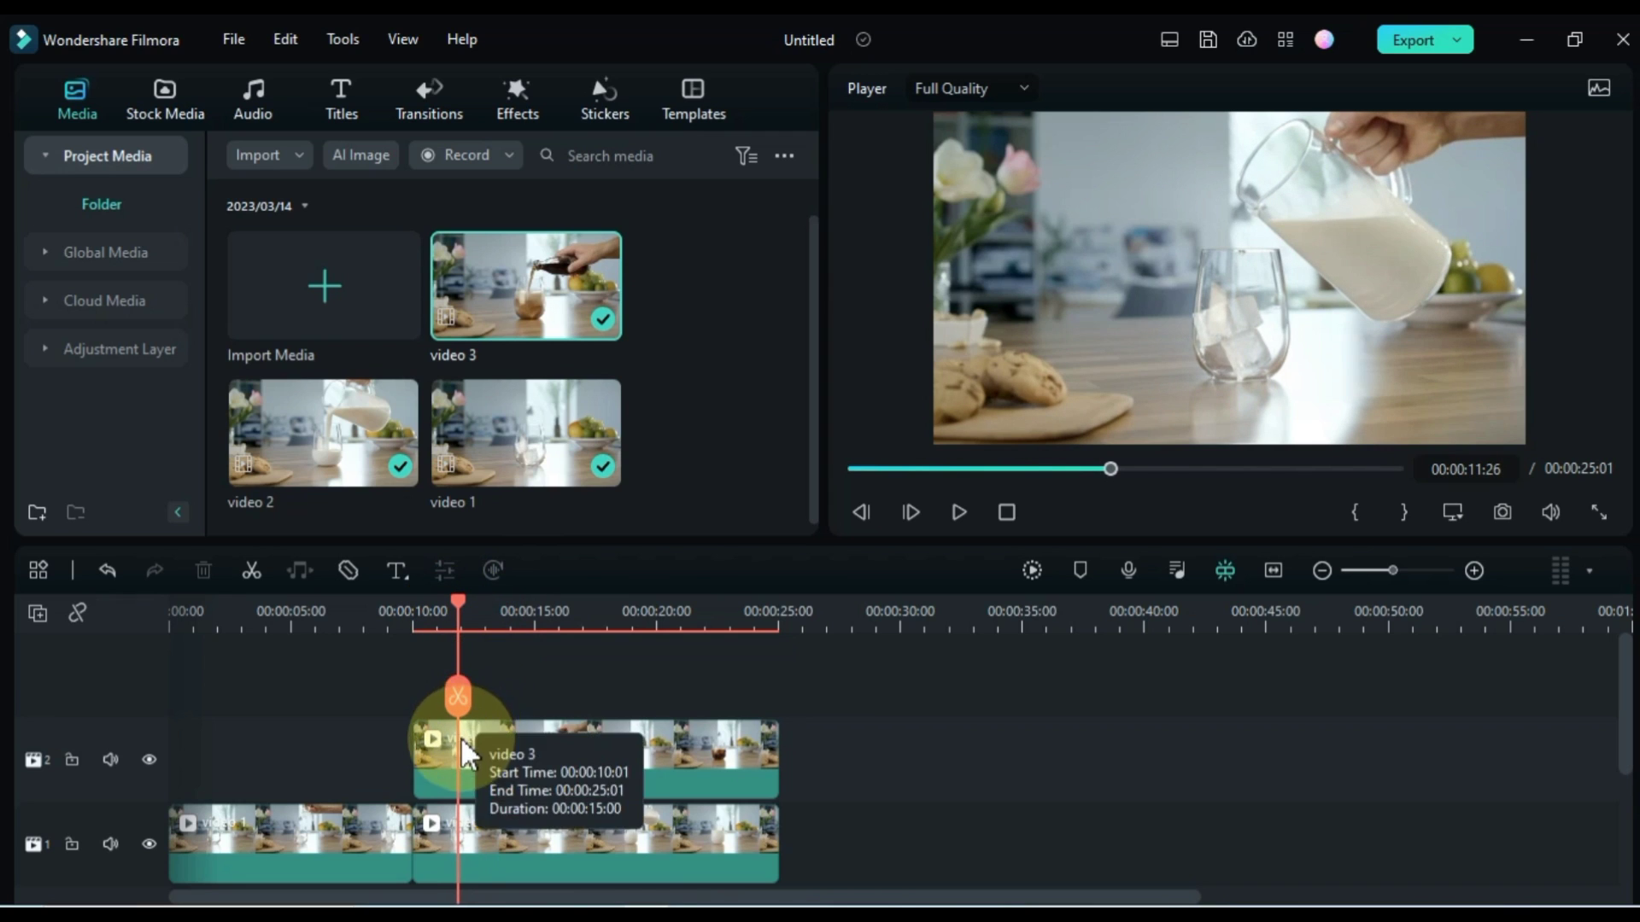
pyautogui.click(472, 743)
pyautogui.moveTo(492, 745); pyautogui.dragTo(495, 745)
pyautogui.press('space')
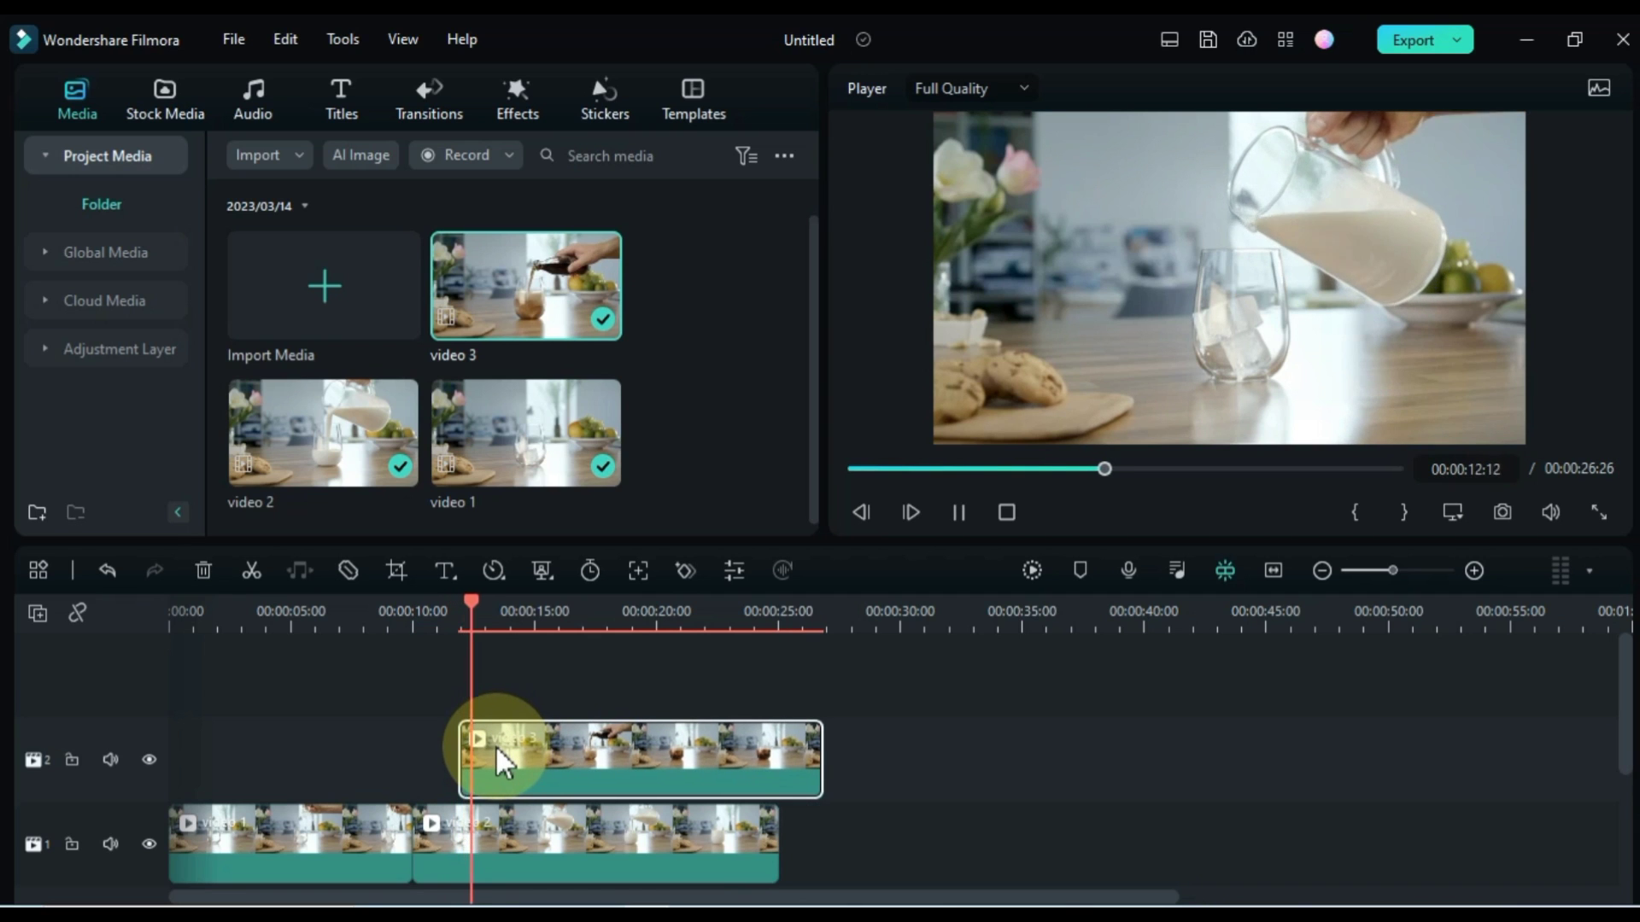
pyautogui.press('space')
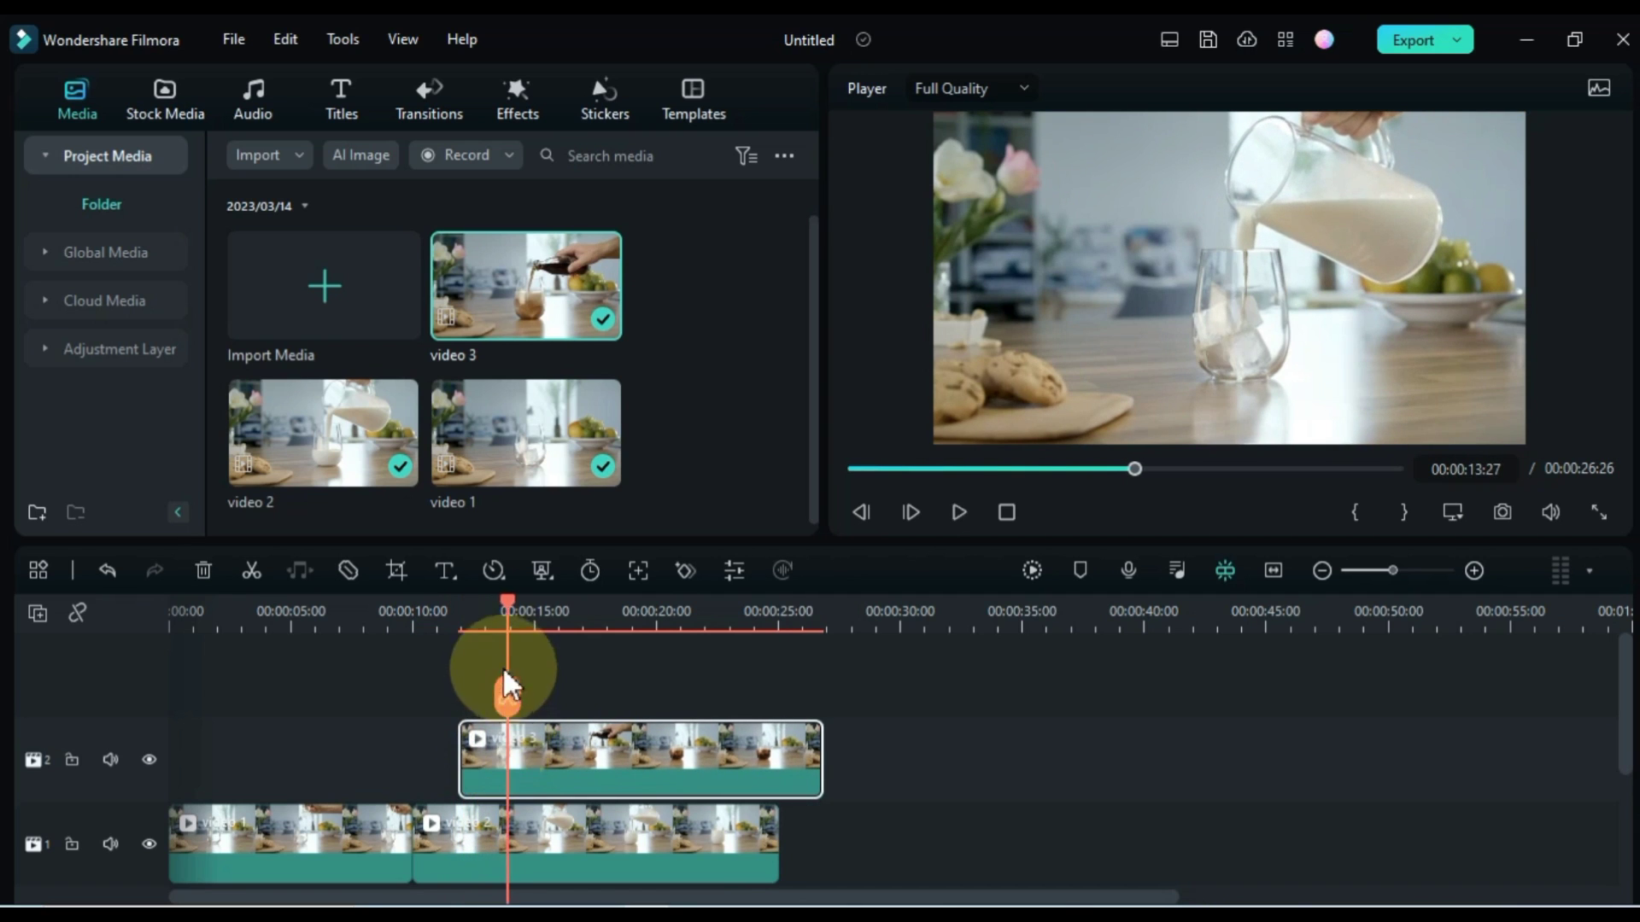
# - Move the video 3 clip on track 2 so it starts at about 00:00:10:13
pyautogui.moveTo(530, 611); pyautogui.dragTo(357, 601)
pyautogui.hotkey('ctrl', 'z')
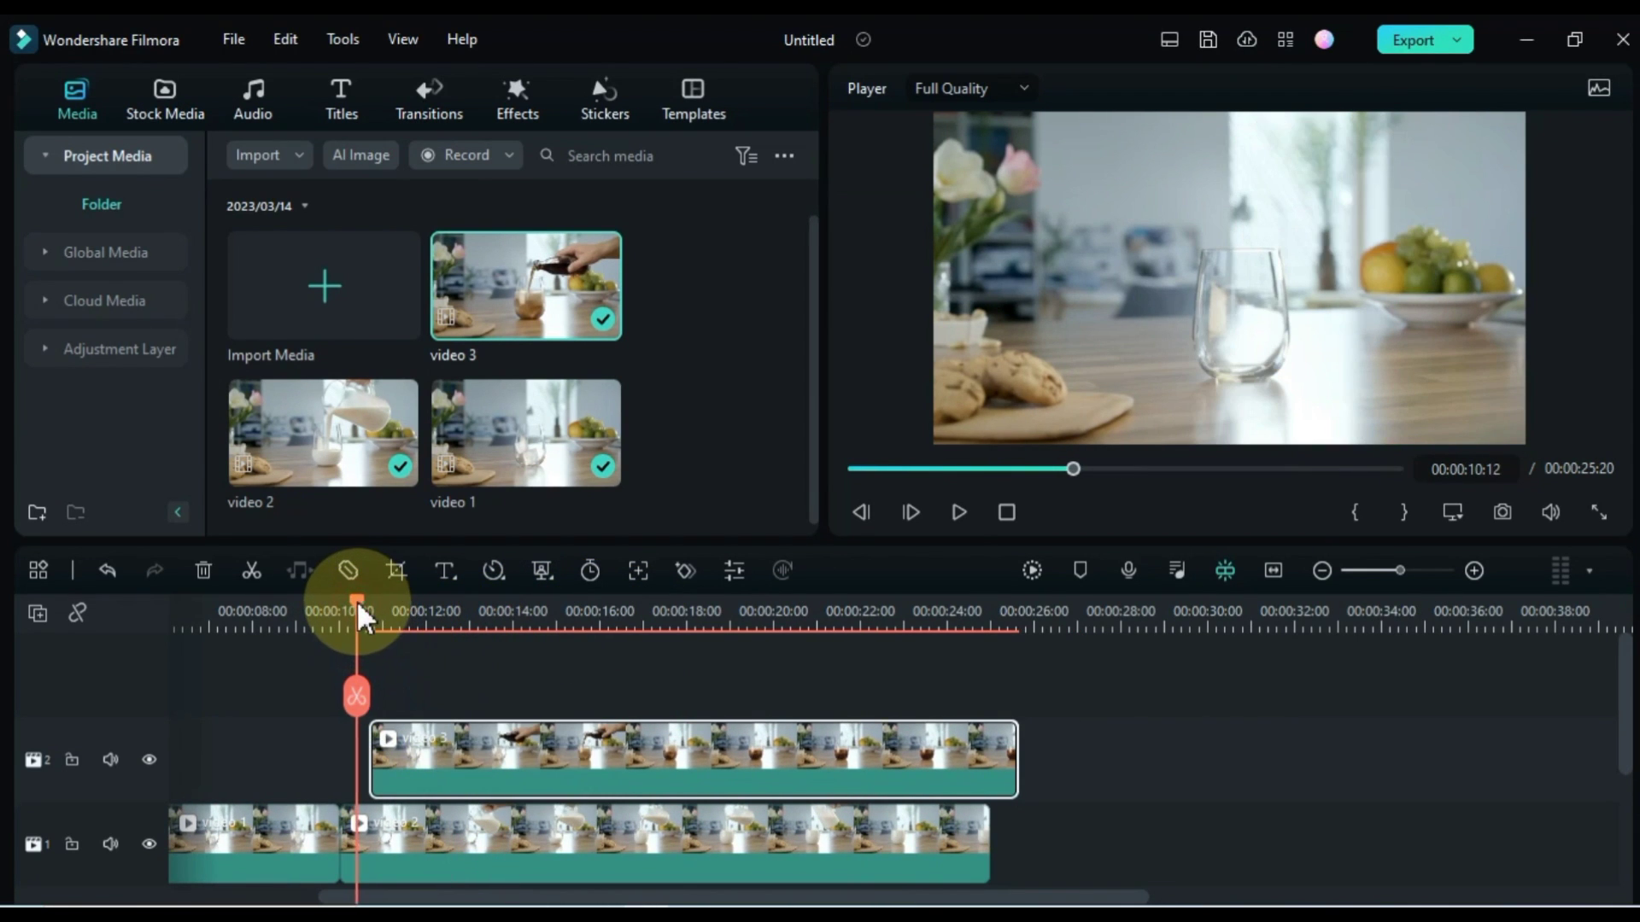
pyautogui.moveTo(458, 765); pyautogui.dragTo(446, 767)
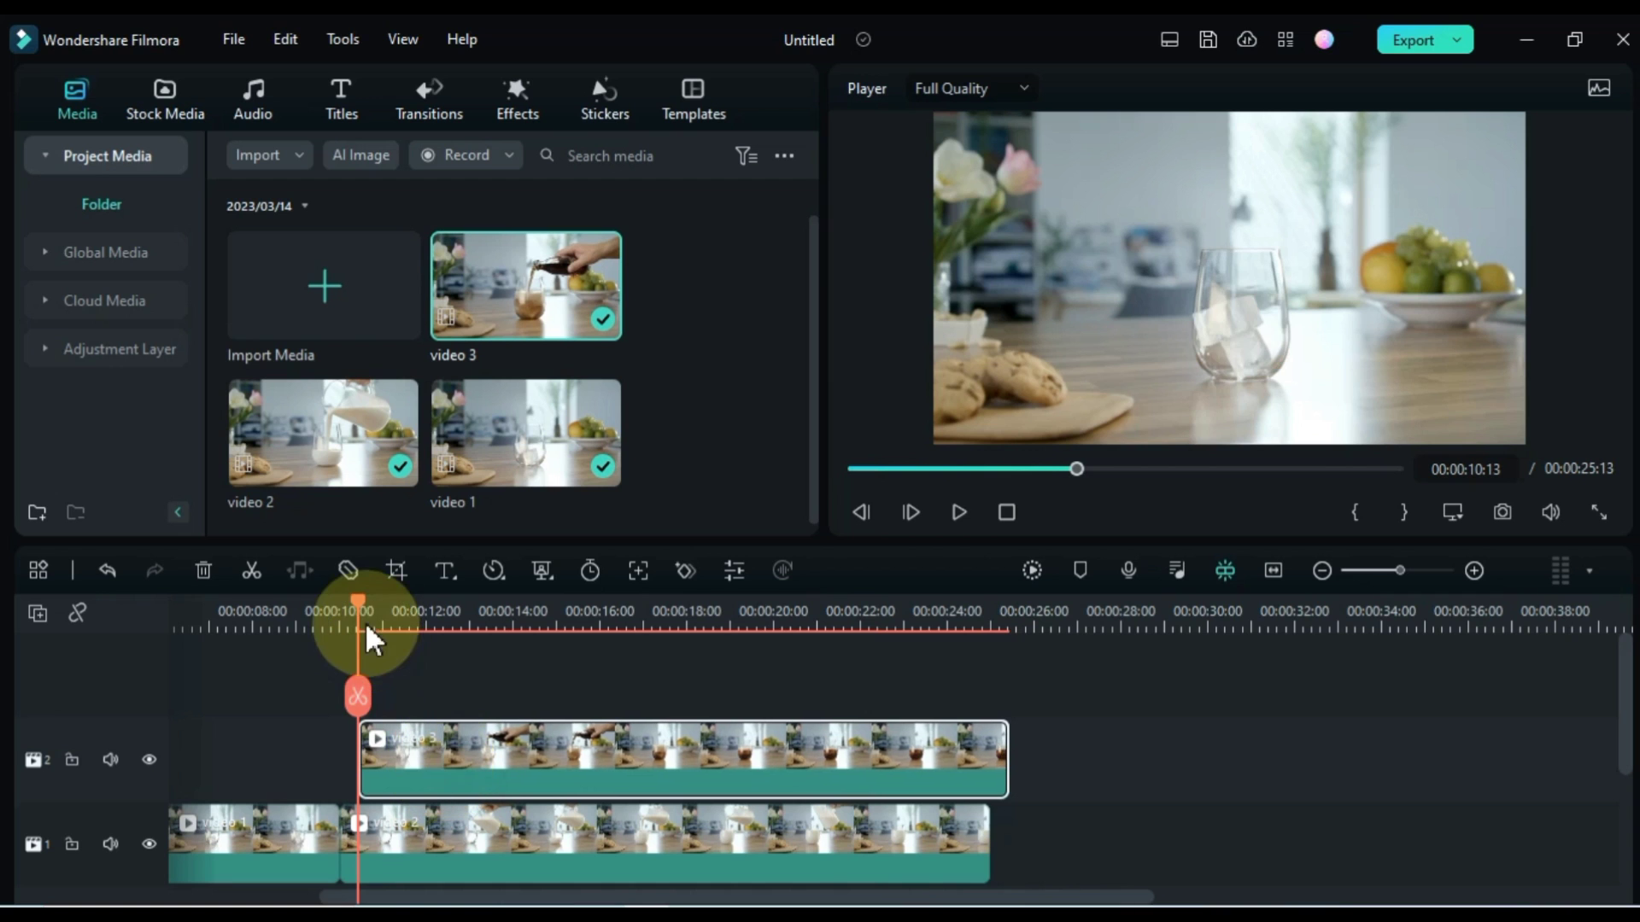
# - Stretch the end of the video 3 clip until it plays at 0.71x speed, checking the glass against the milk pour
pyautogui.moveTo(361, 604)
pyautogui.mouseDown()
pyautogui.moveTo(675, 620)
pyautogui.moveTo(621, 622)
pyautogui.moveTo(637, 623)
pyautogui.mouseUp()
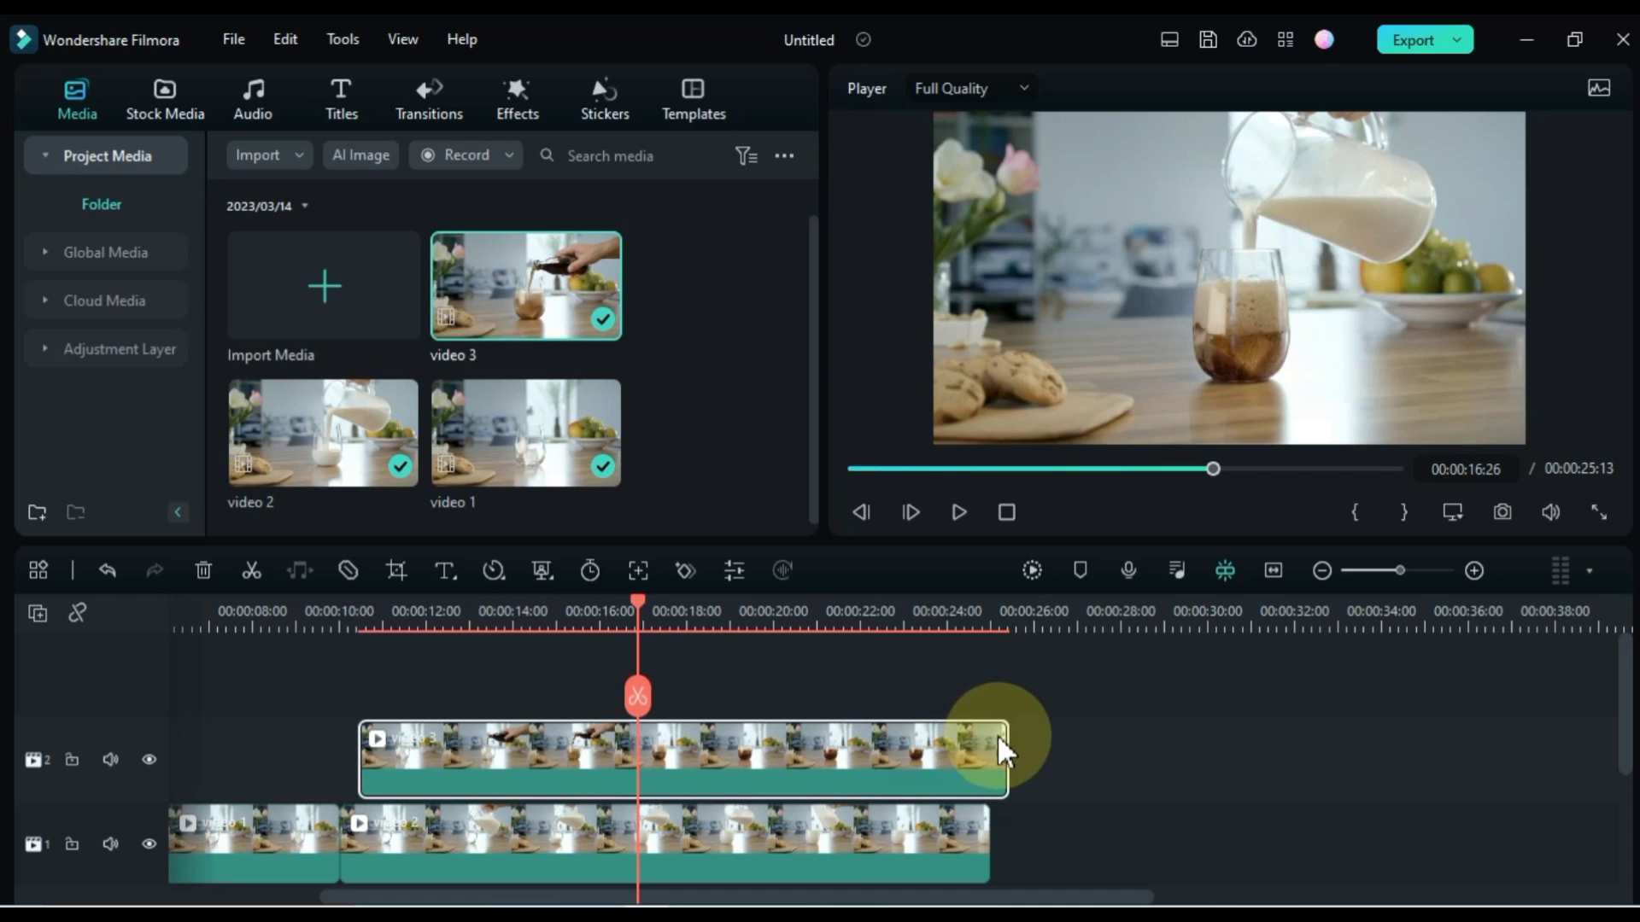
pyautogui.moveTo(1006, 733); pyautogui.dragTo(1145, 746)
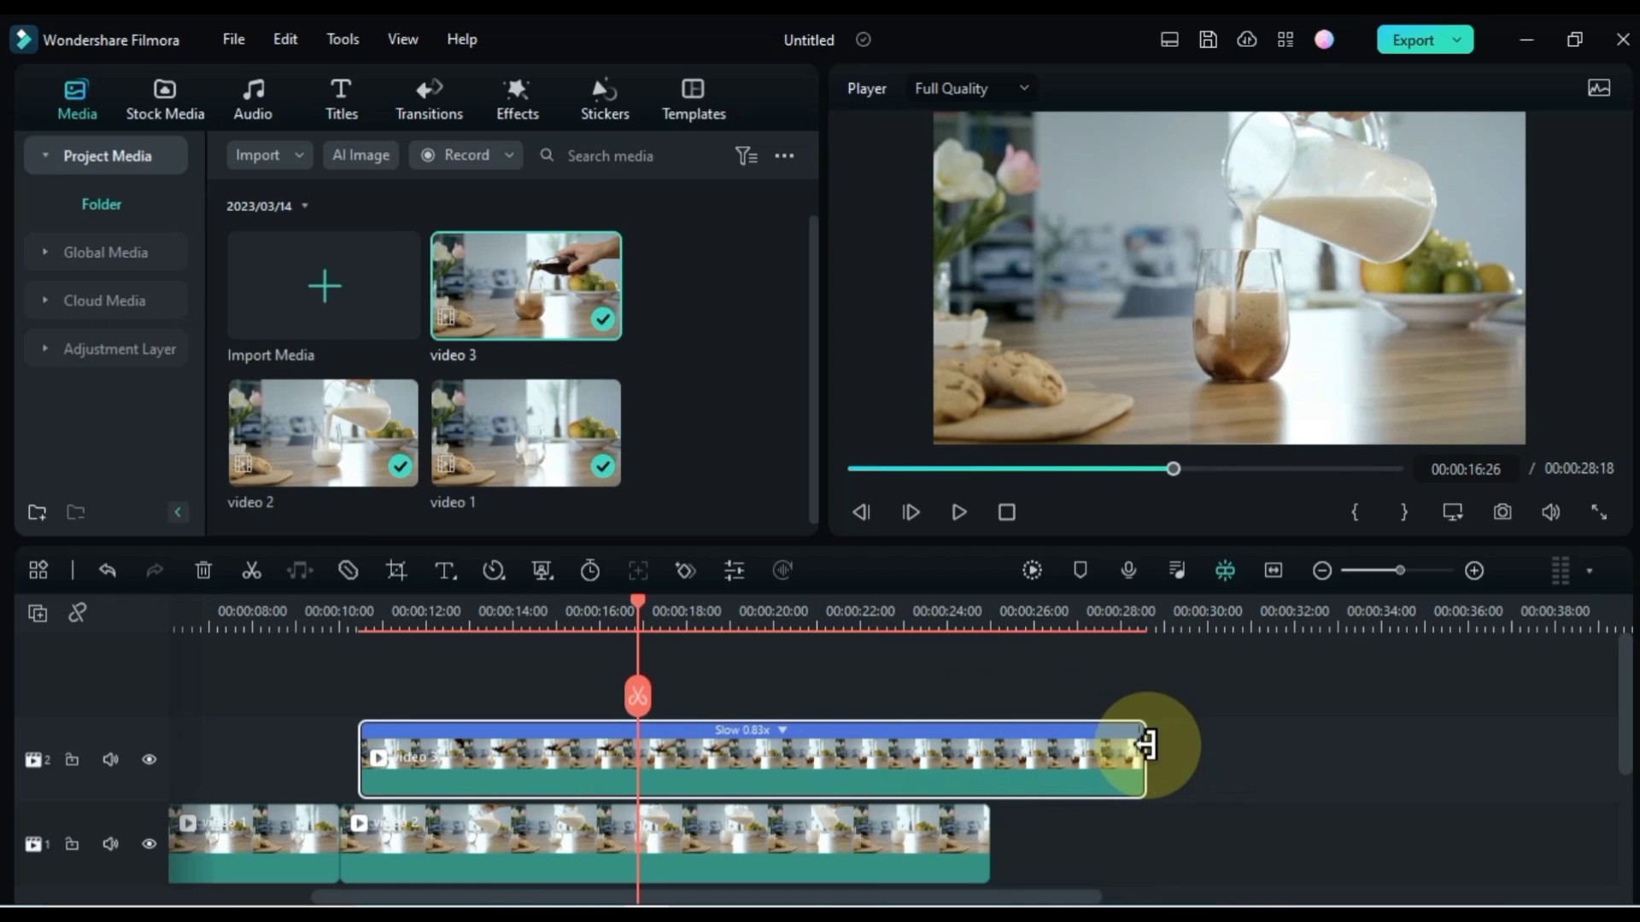
pyautogui.click(655, 621)
pyautogui.moveTo(641, 607); pyautogui.dragTo(733, 613)
pyautogui.click(1098, 743)
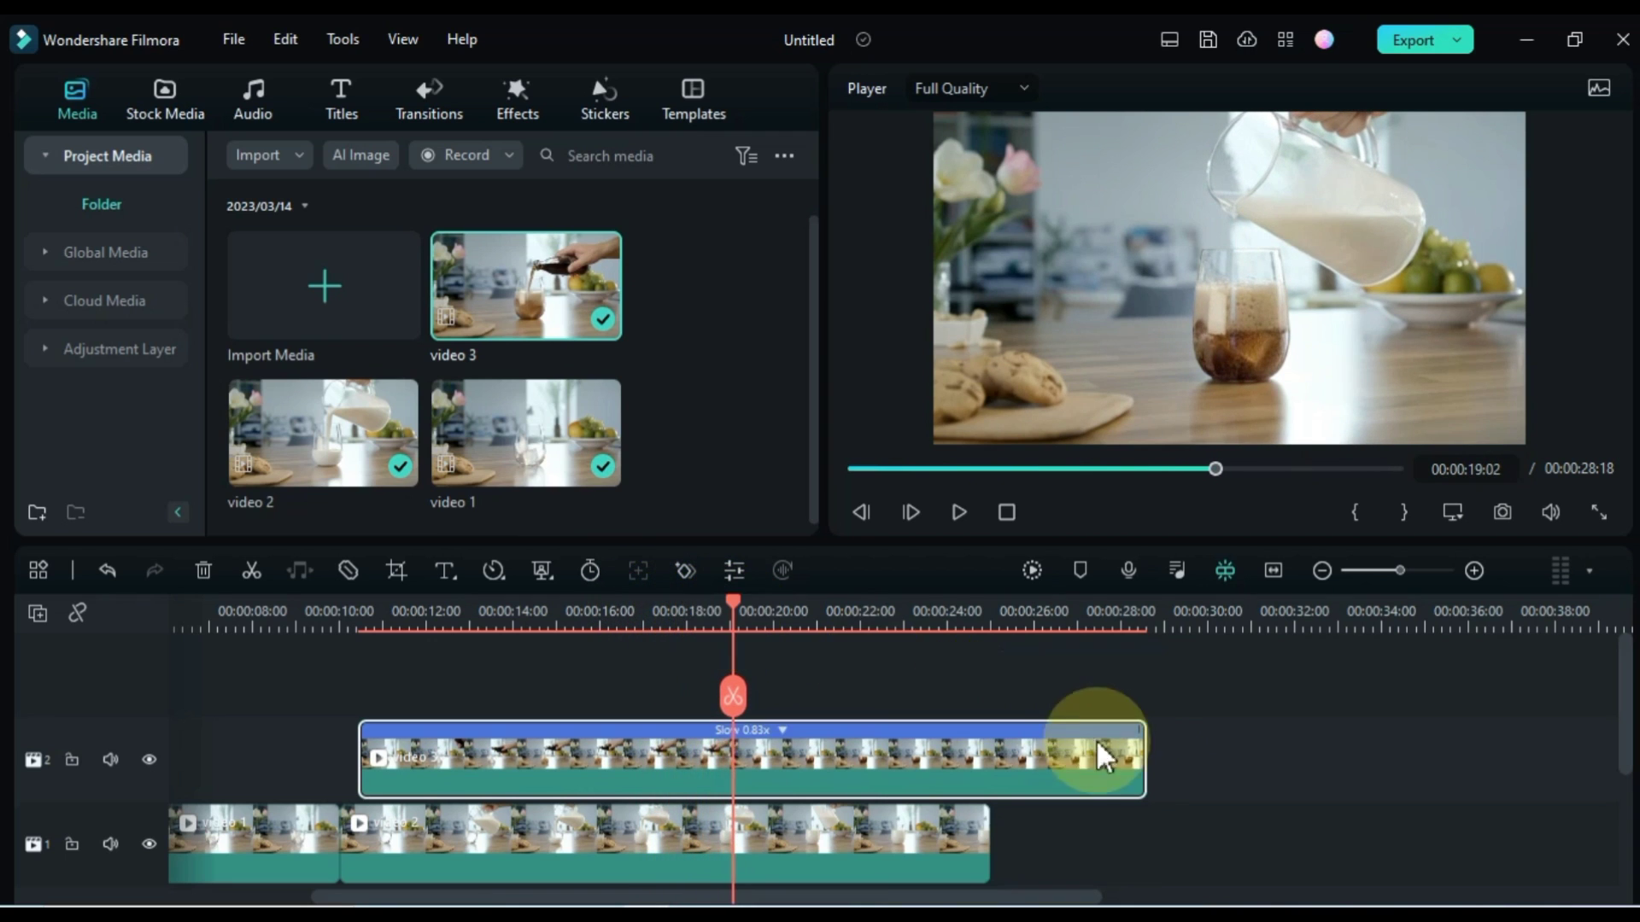
pyautogui.moveTo(1138, 742); pyautogui.dragTo(1211, 742)
pyautogui.moveTo(732, 608); pyautogui.dragTo(726, 607)
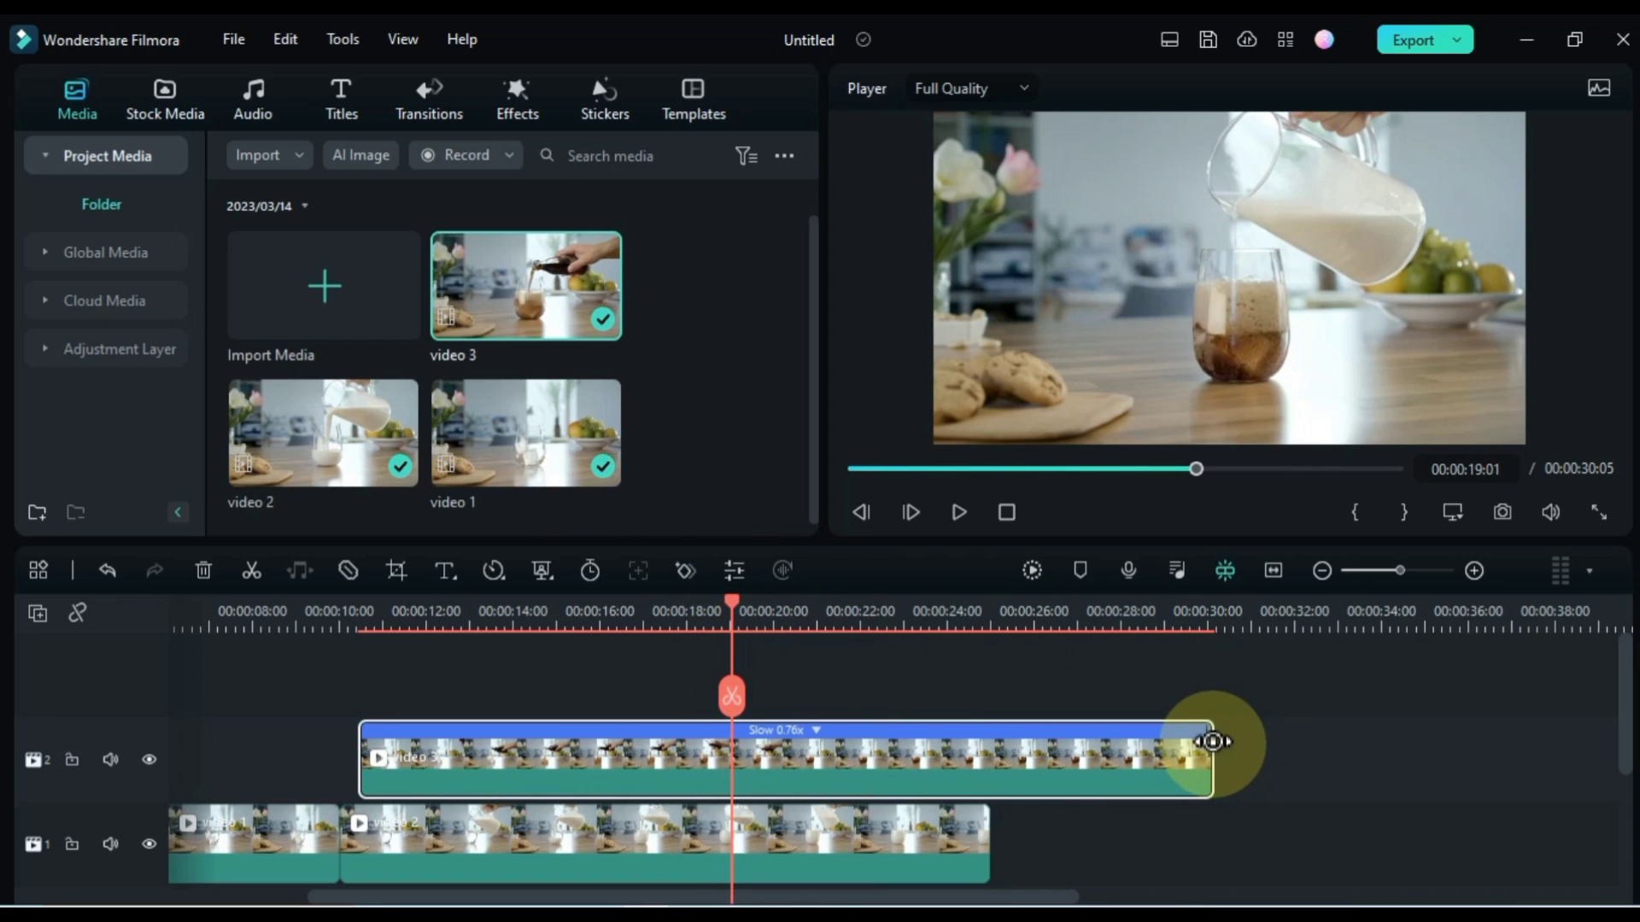
pyautogui.moveTo(1224, 740); pyautogui.dragTo(1266, 740)
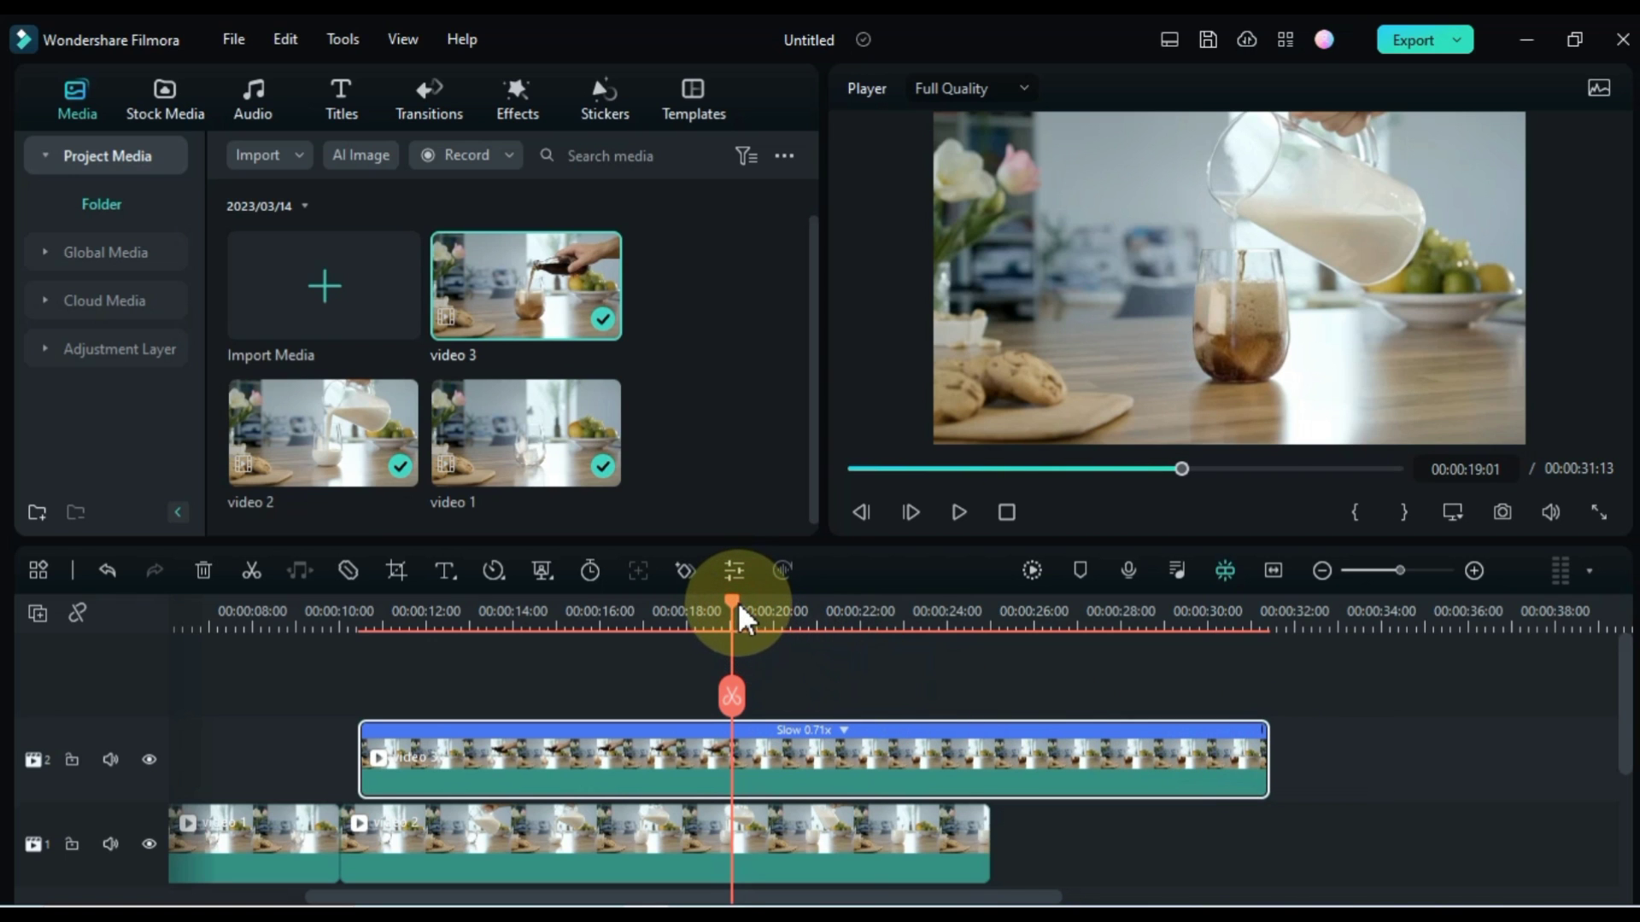
# - Move the video 3 clip on track 2 to start at 00:00:10:00, level with video 2, and review the overlap
pyautogui.moveTo(741, 617); pyautogui.dragTo(318, 693)
pyautogui.moveTo(404, 736)
pyautogui.mouseDown()
pyautogui.moveTo(437, 765)
pyautogui.moveTo(408, 758)
pyautogui.mouseUp()
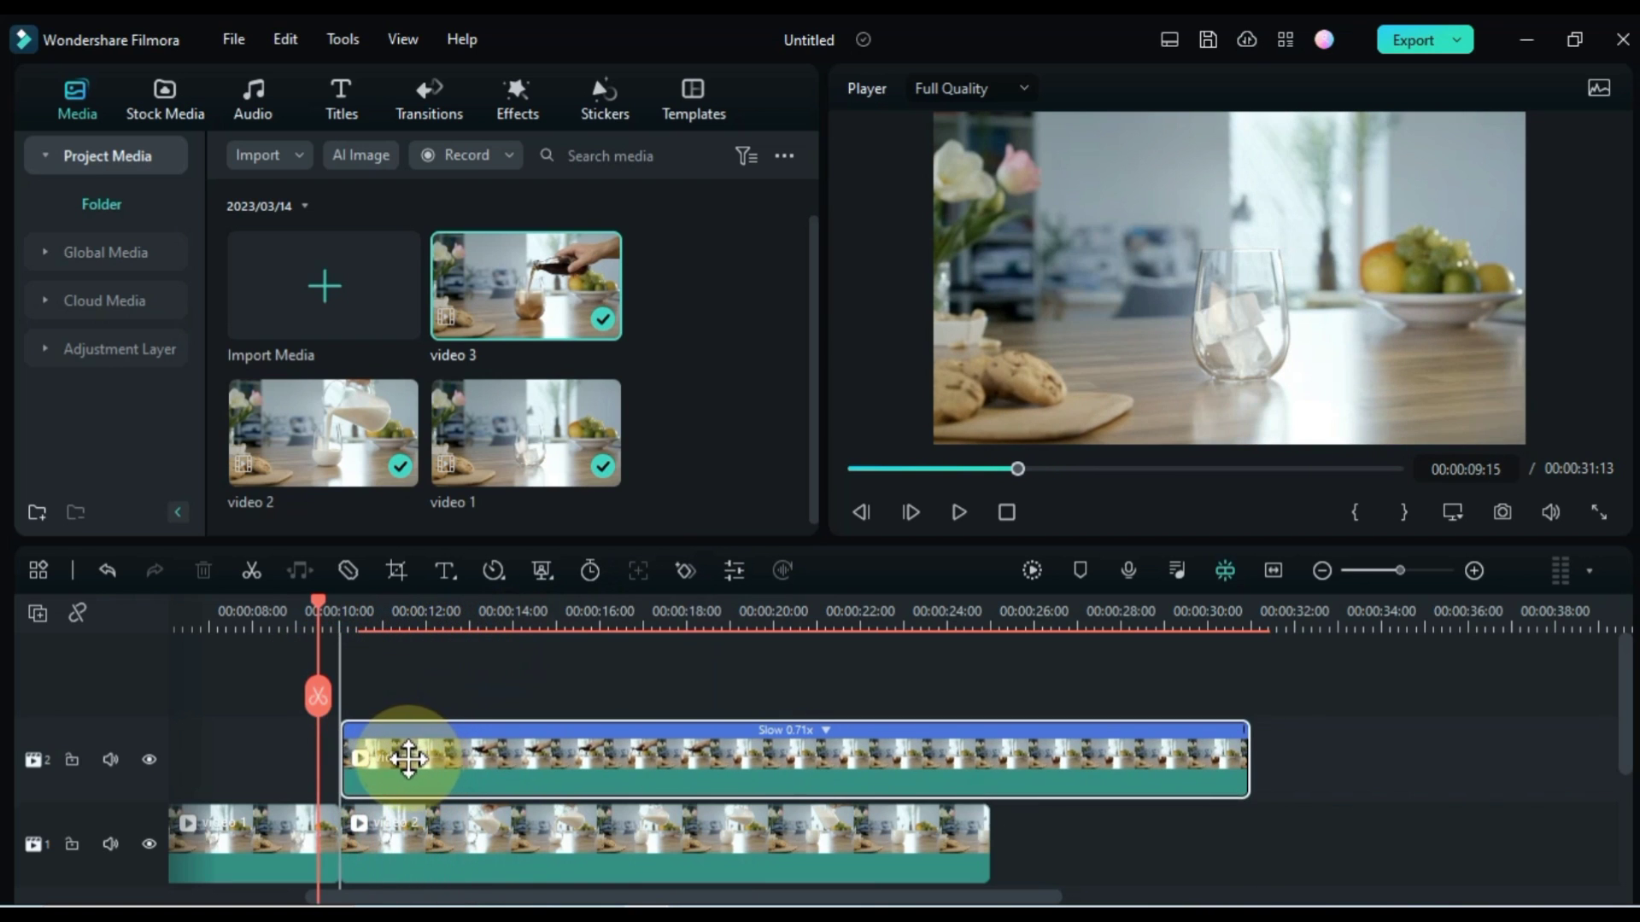
pyautogui.moveTo(341, 616); pyautogui.dragTo(939, 690)
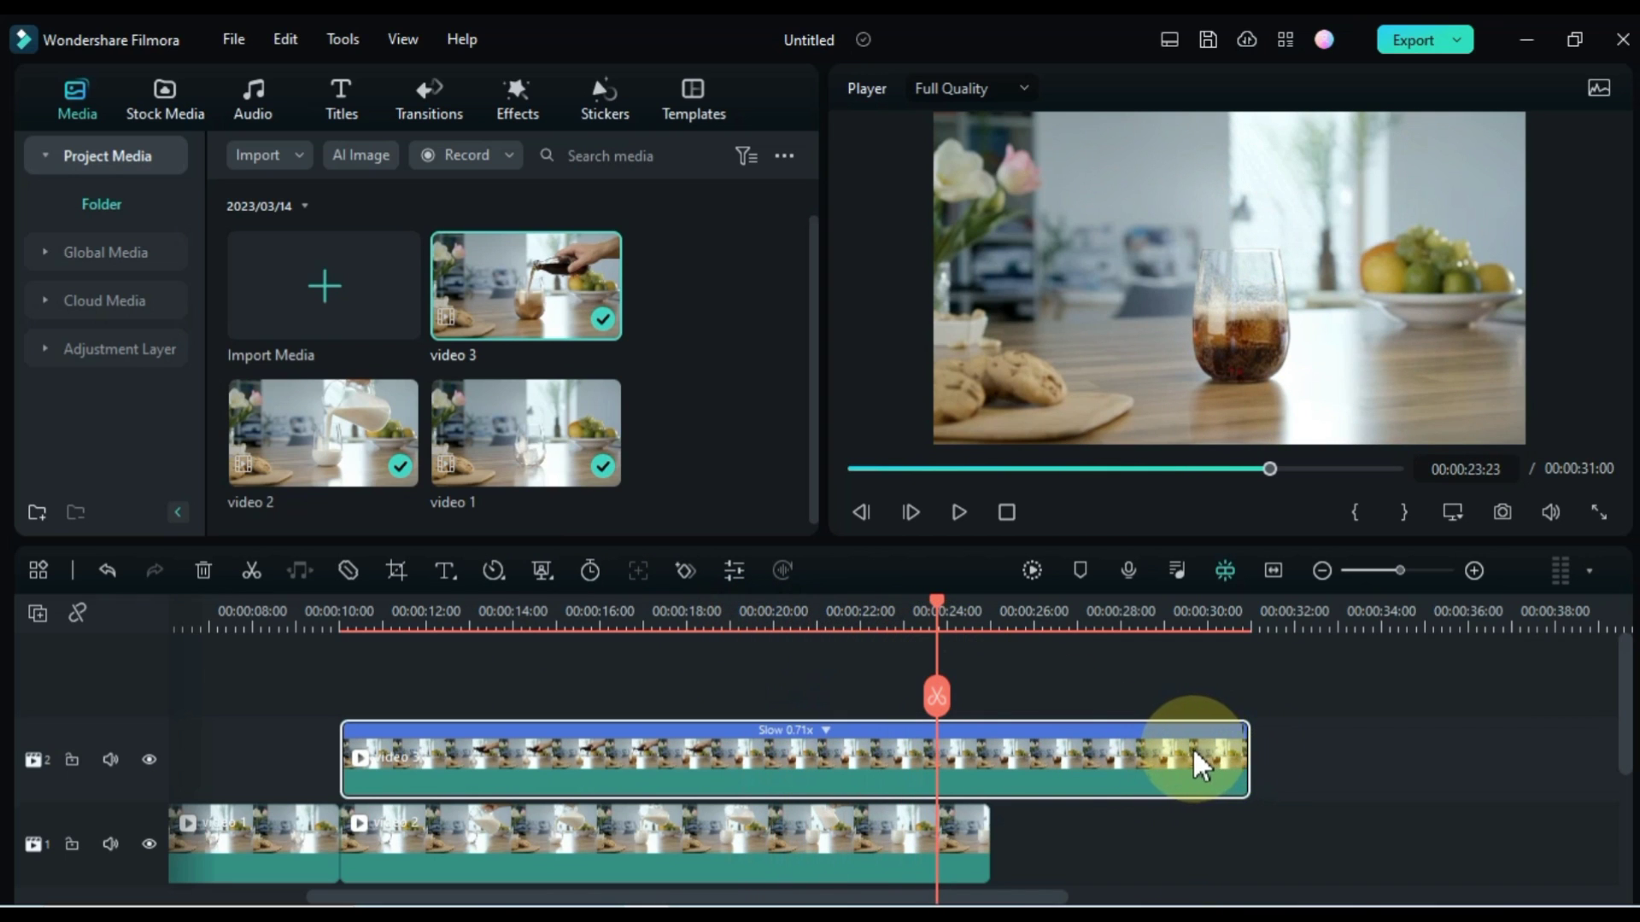
# - Split the video 3 clip at 00:00:25:00, where video 2 ends, delete the remainder and review the timeline
pyautogui.press('Down')
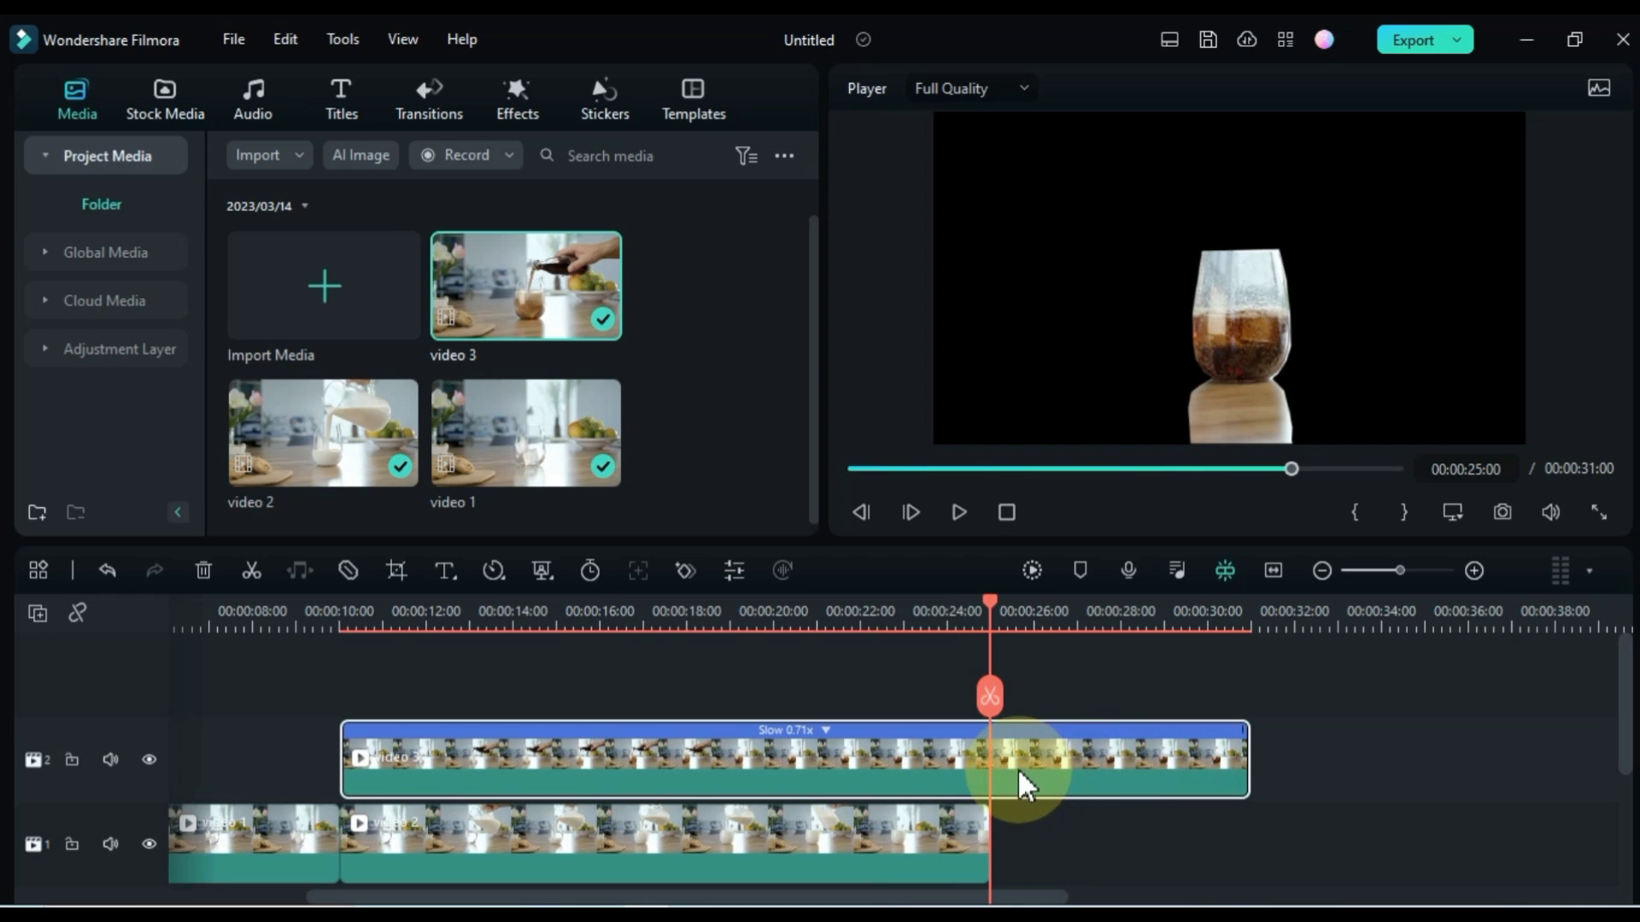
pyautogui.click(990, 696)
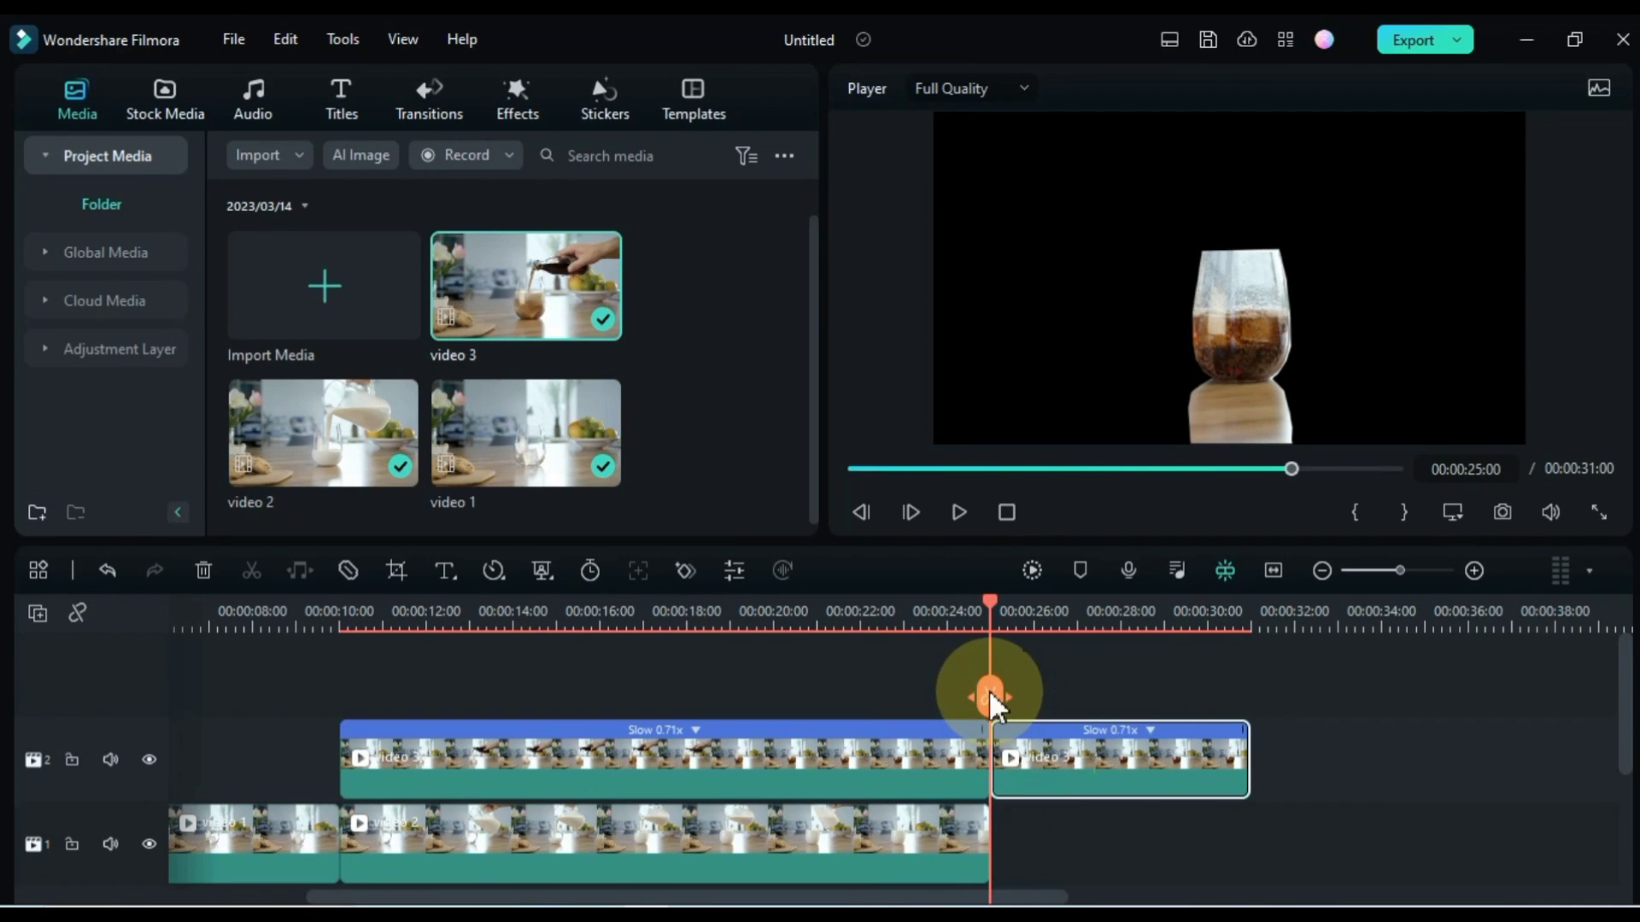
pyautogui.rightClick(1050, 774)
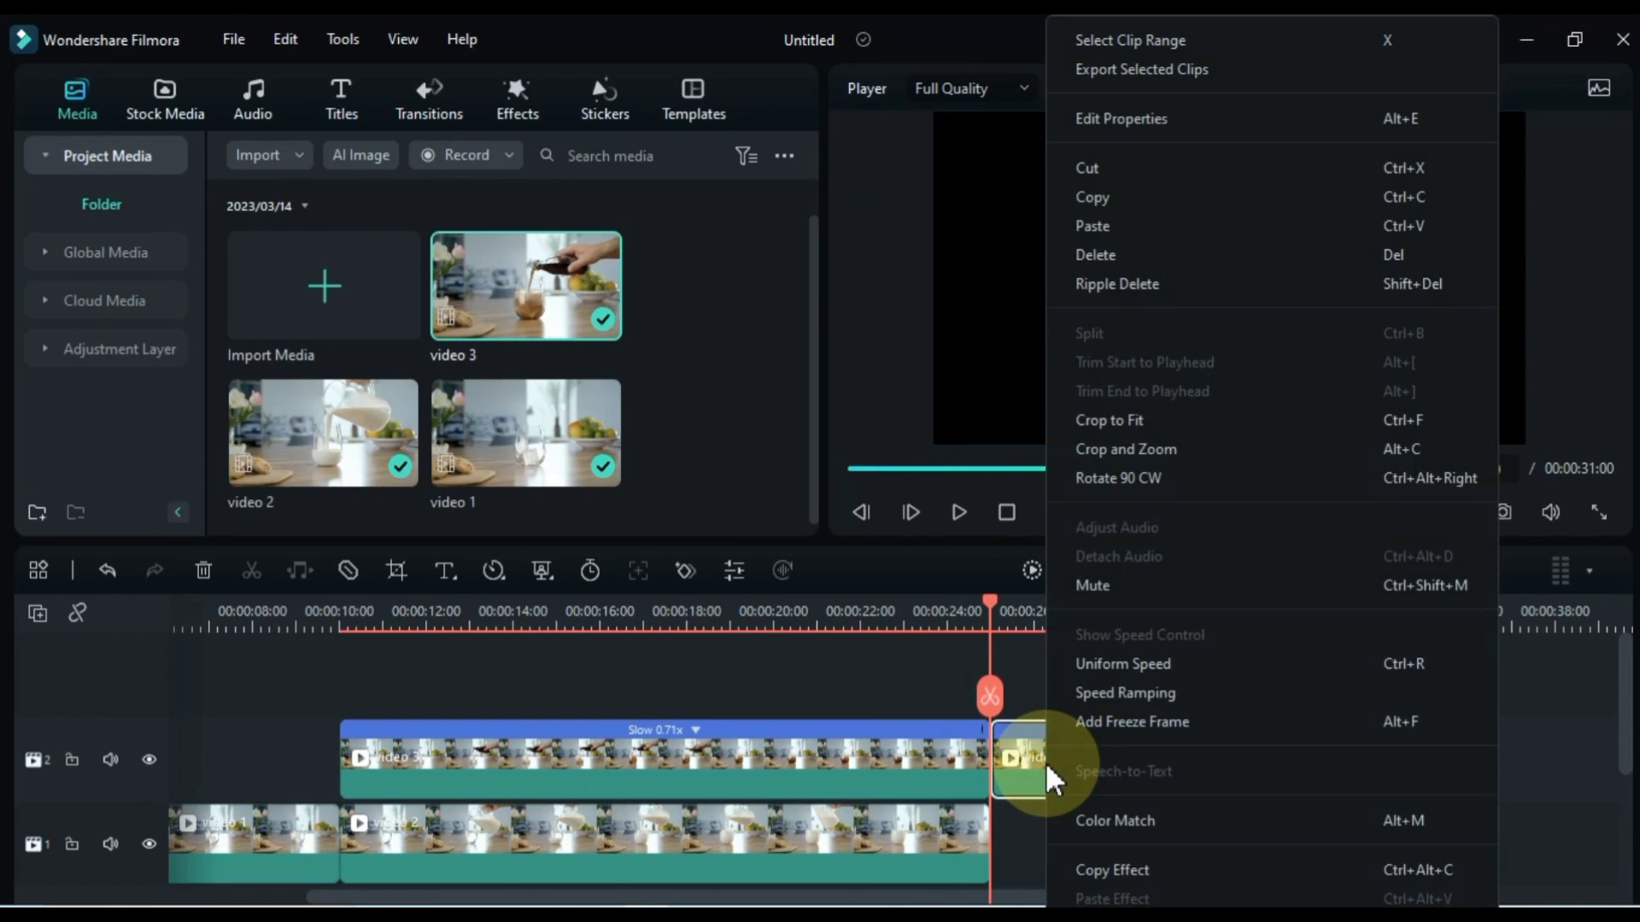
pyautogui.click(1102, 255)
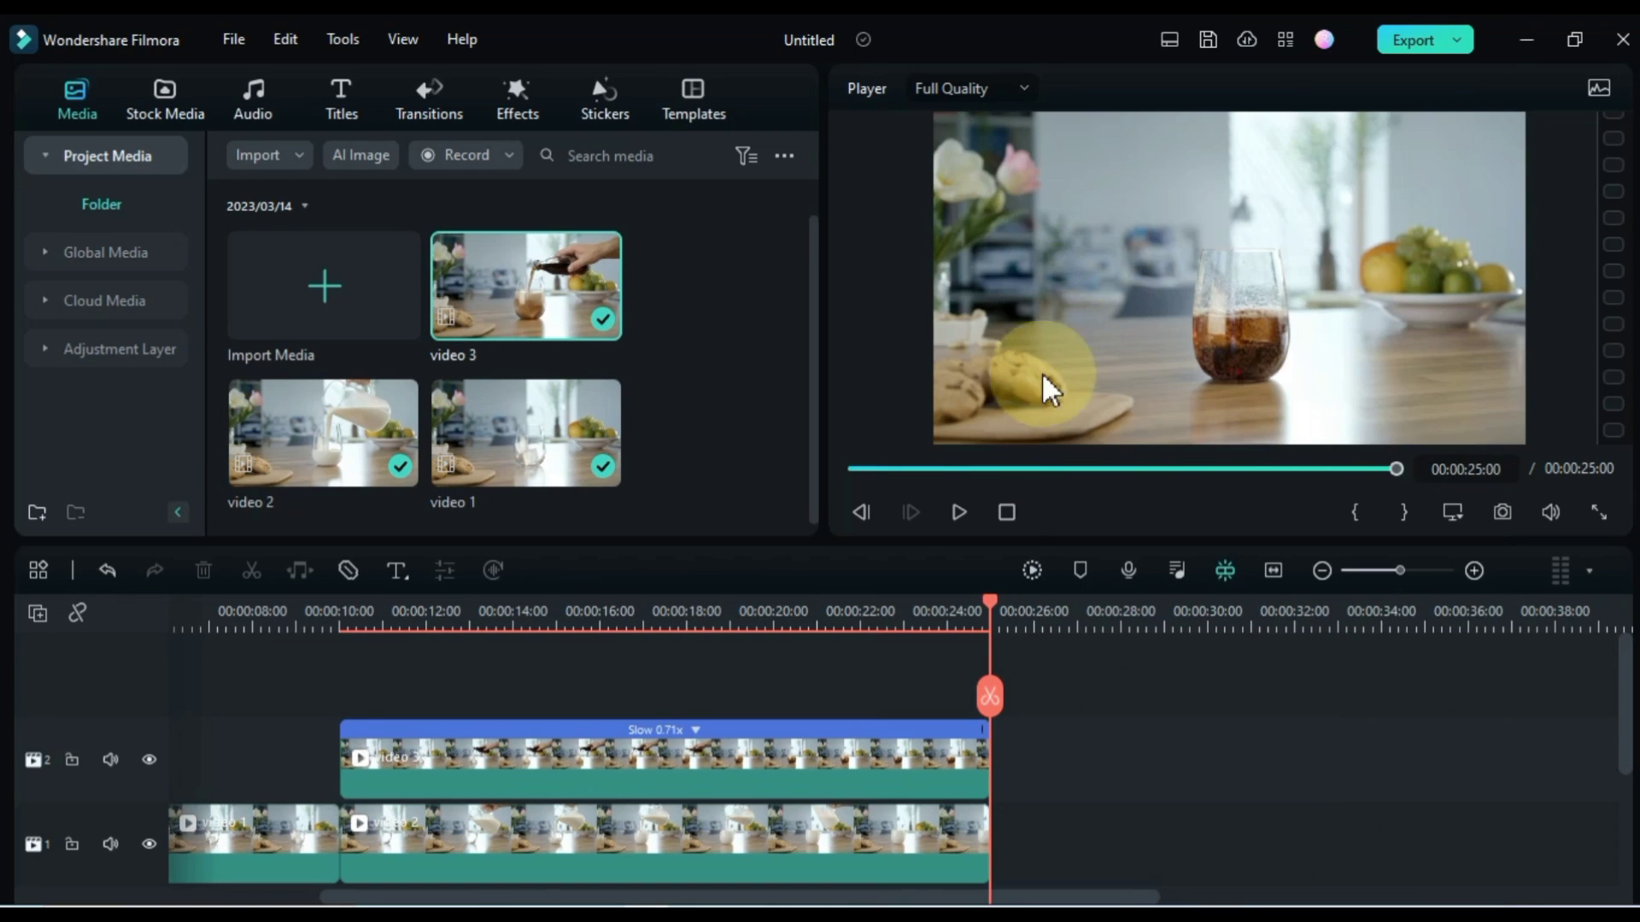
pyautogui.moveTo(991, 614); pyautogui.dragTo(327, 709)
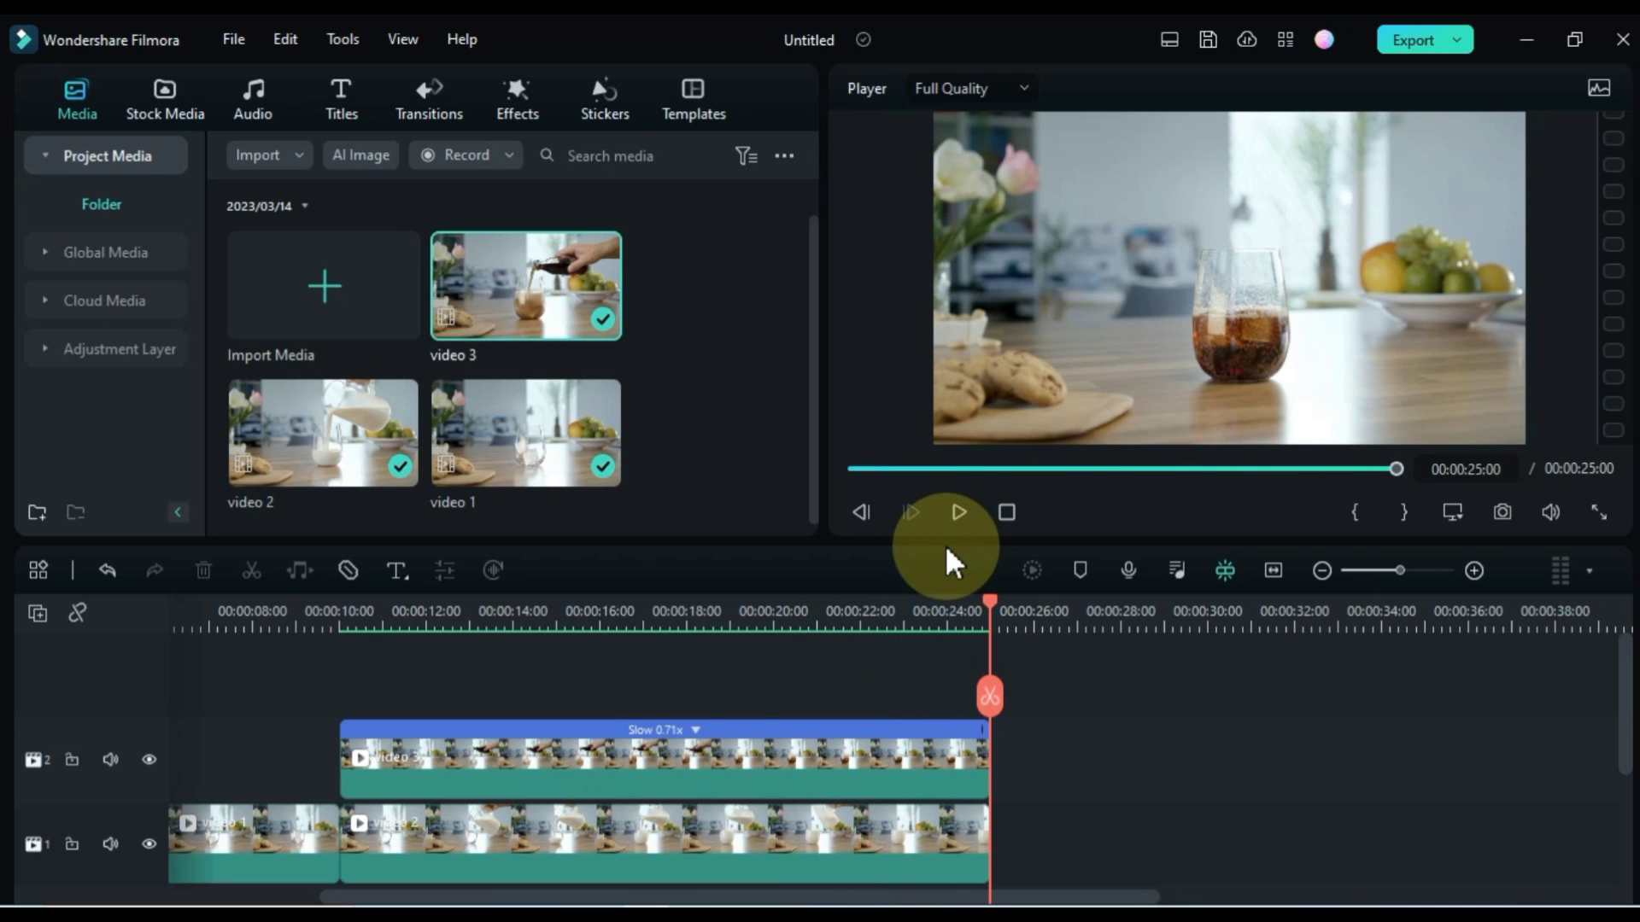
# - Add a third video track and paste a copy of the video 3 clip onto it, starting at 00:00:10:00
pyautogui.click(632, 749)
pyautogui.rightClick(633, 750)
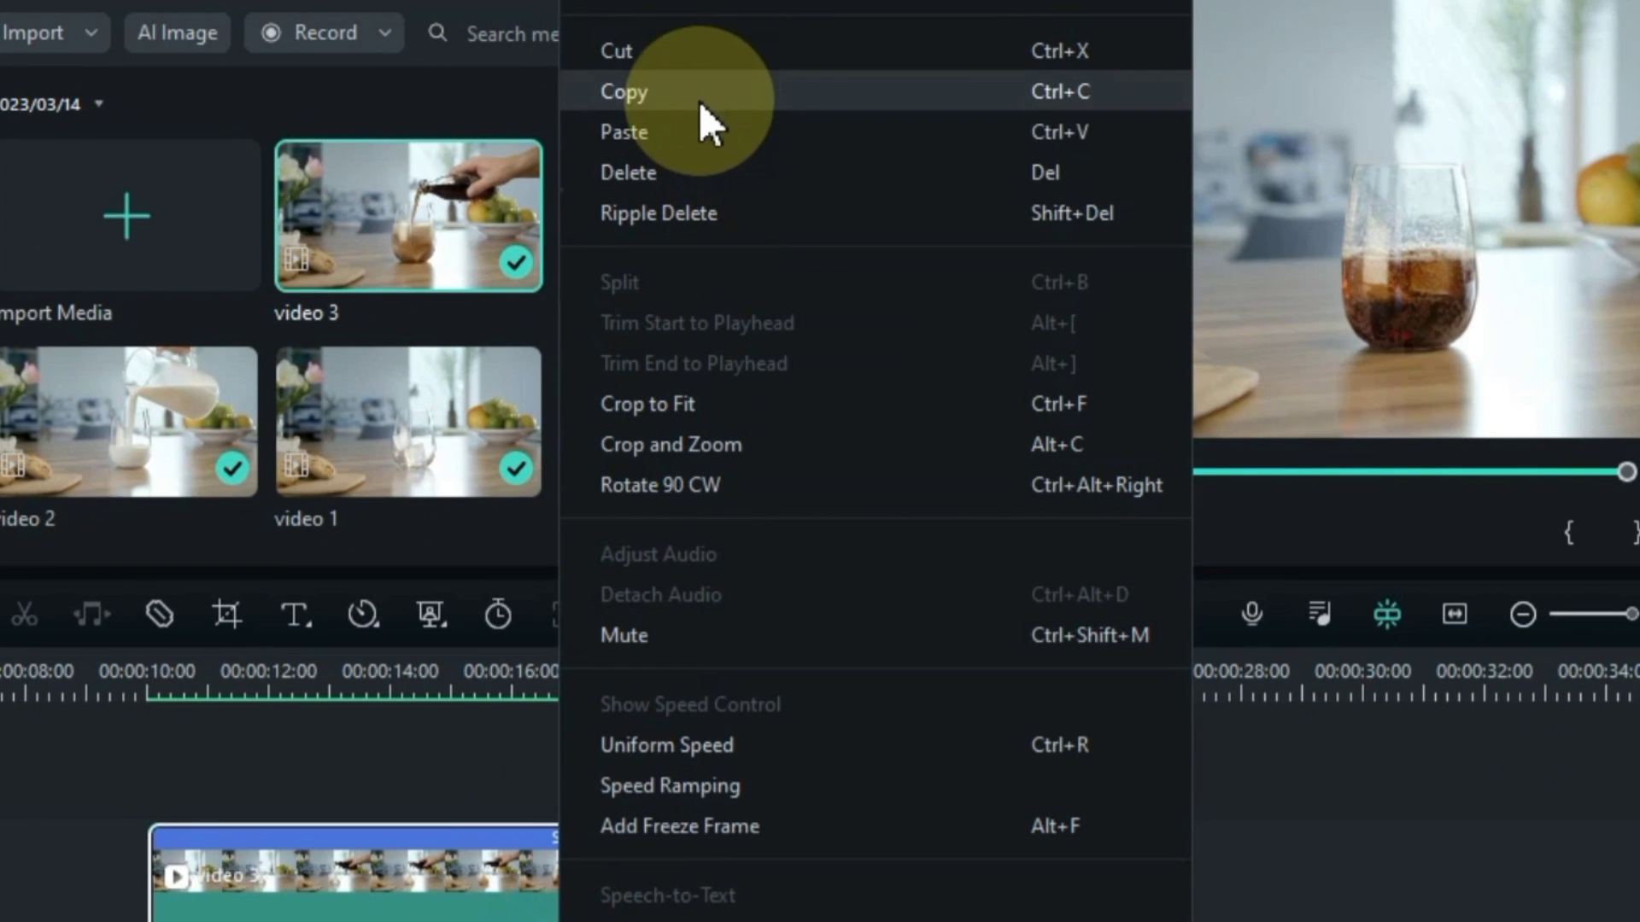
pyautogui.click(699, 101)
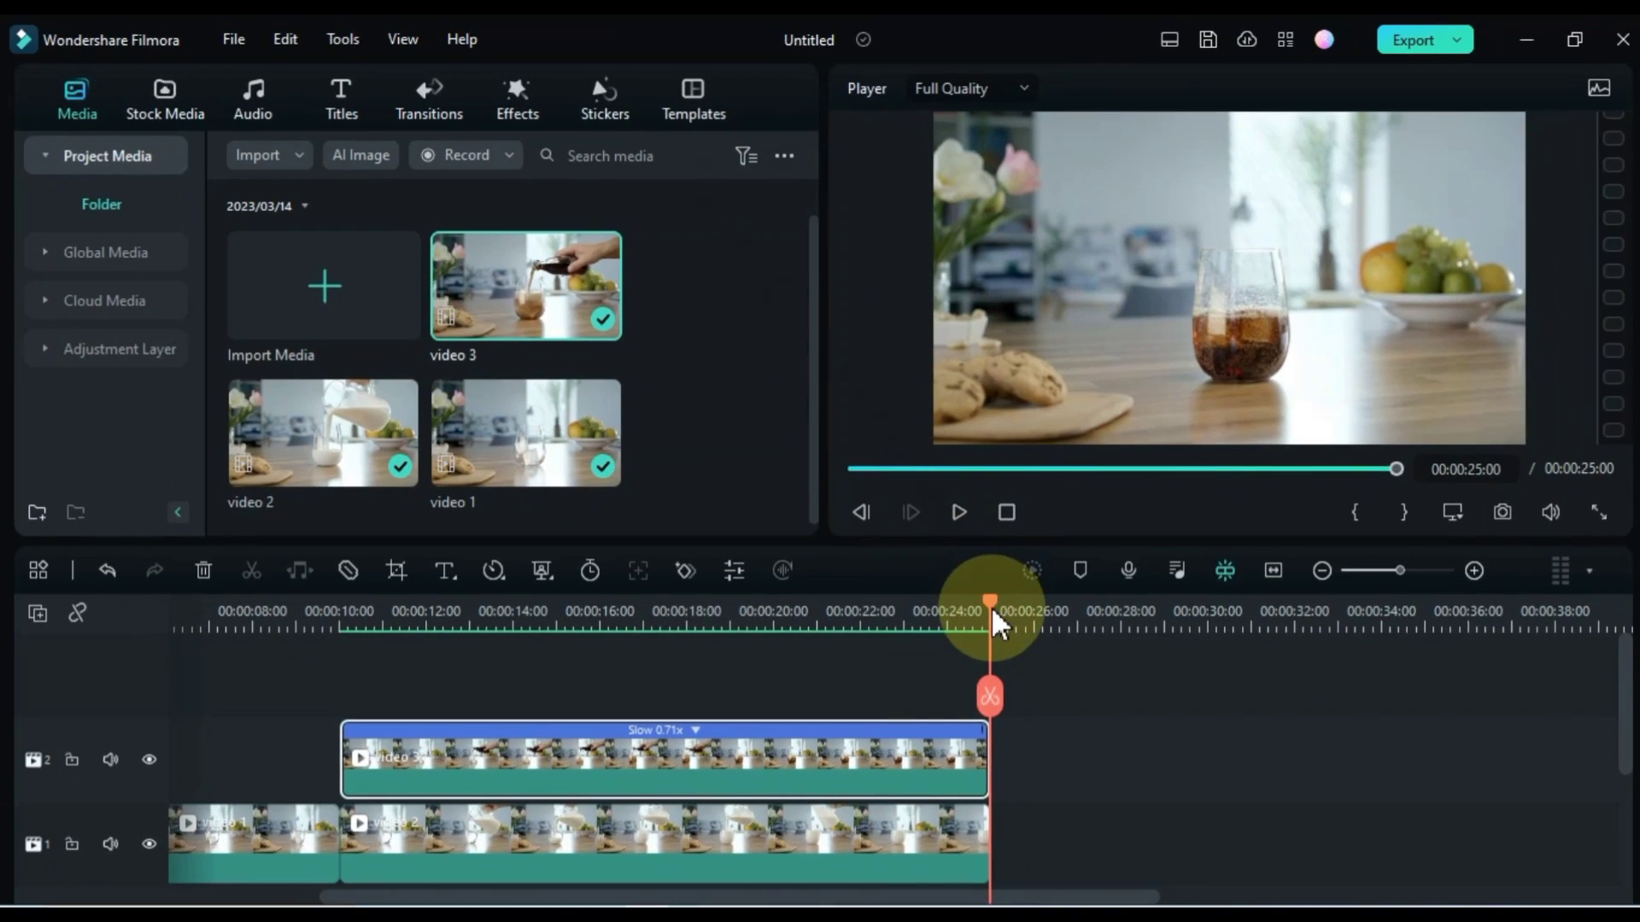
pyautogui.moveTo(995, 624); pyautogui.dragTo(363, 713)
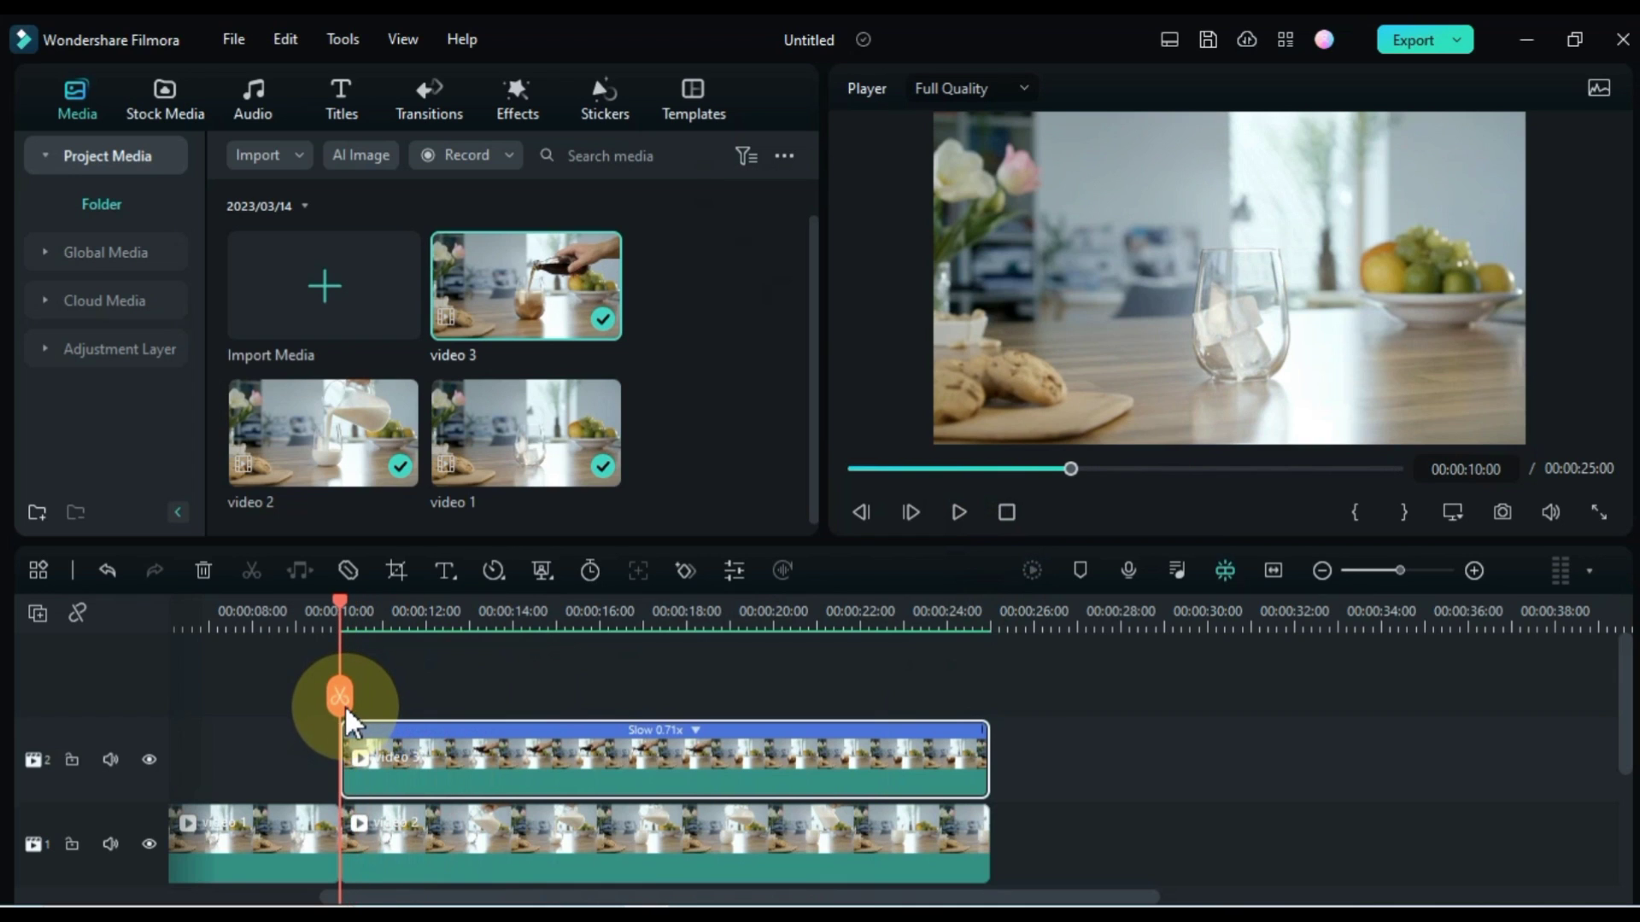
pyautogui.click(40, 613)
pyautogui.click(86, 651)
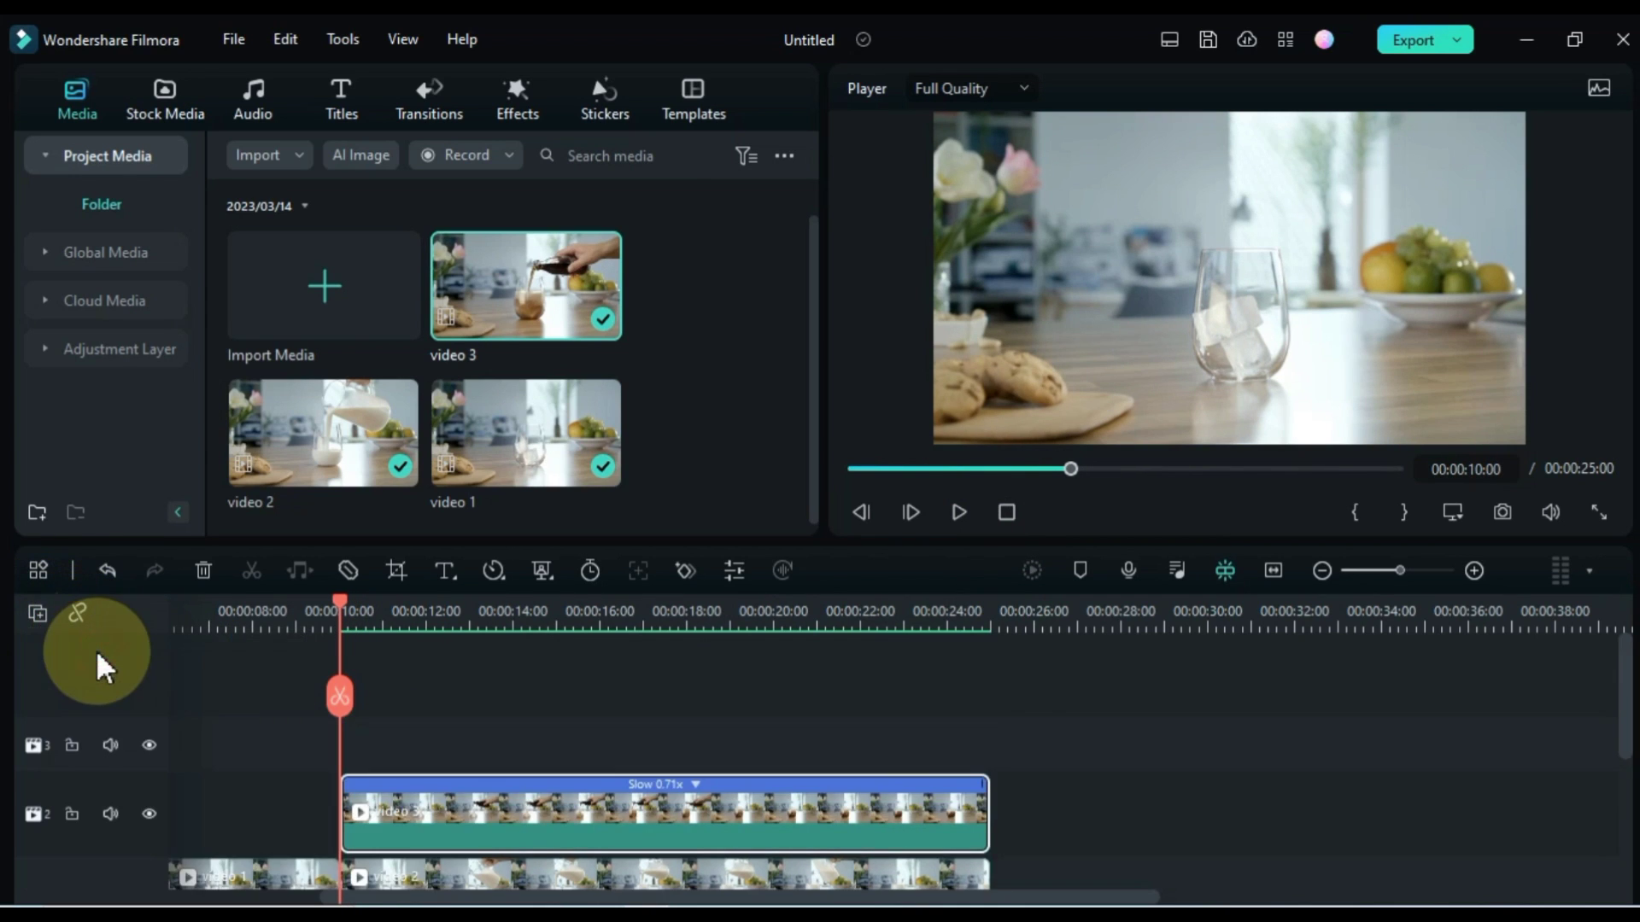
pyautogui.click(133, 726)
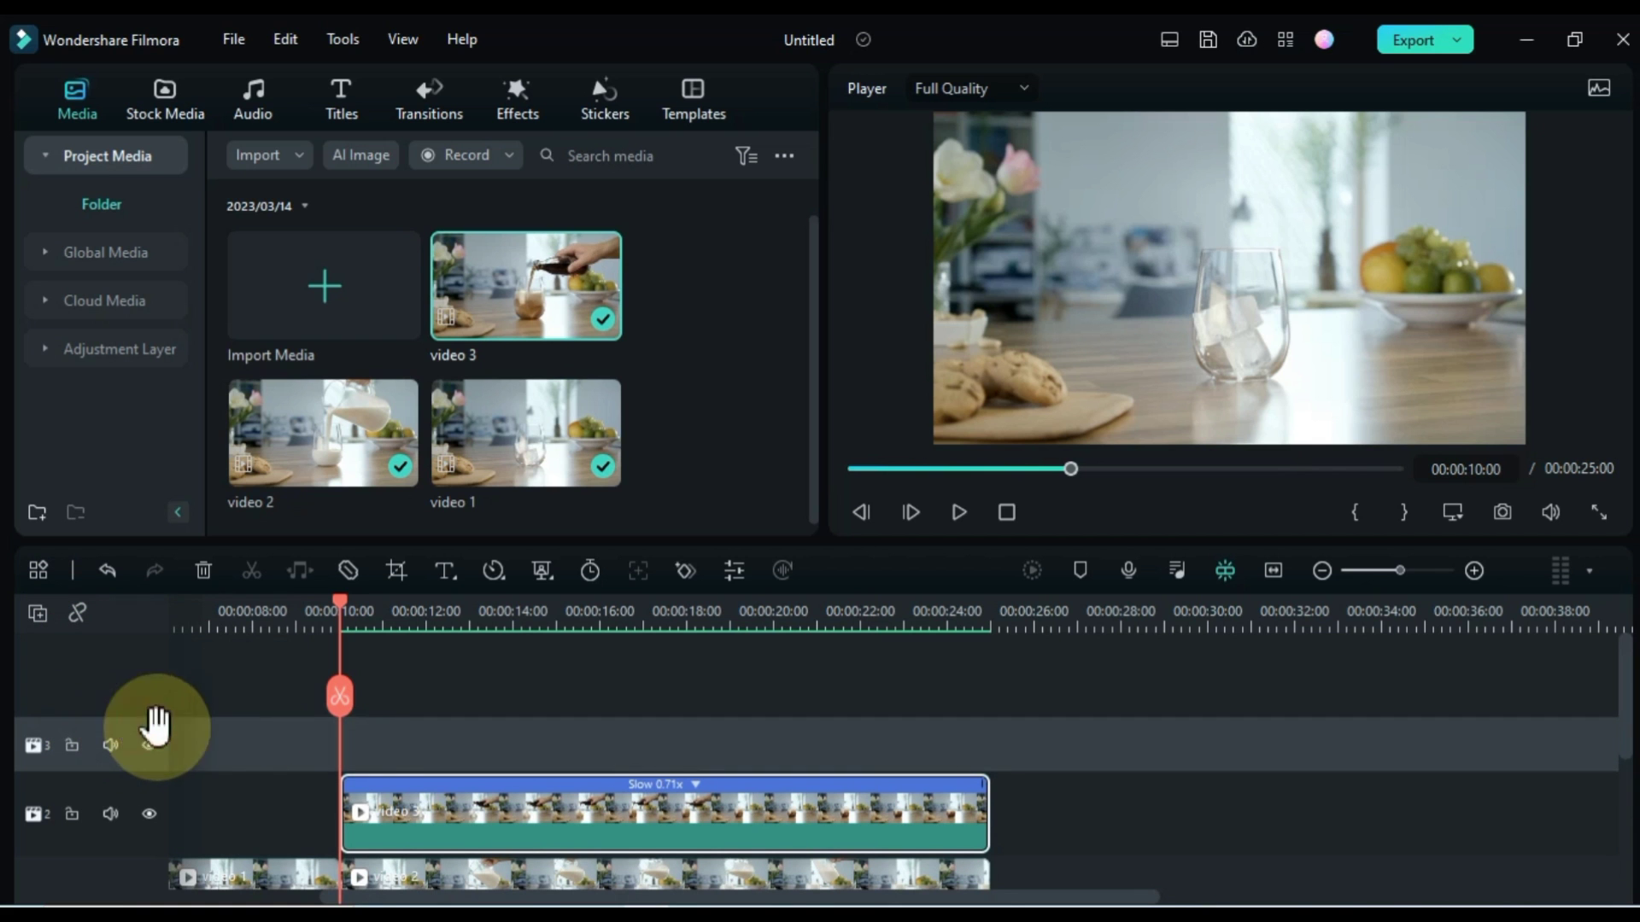
pyautogui.rightClick(365, 733)
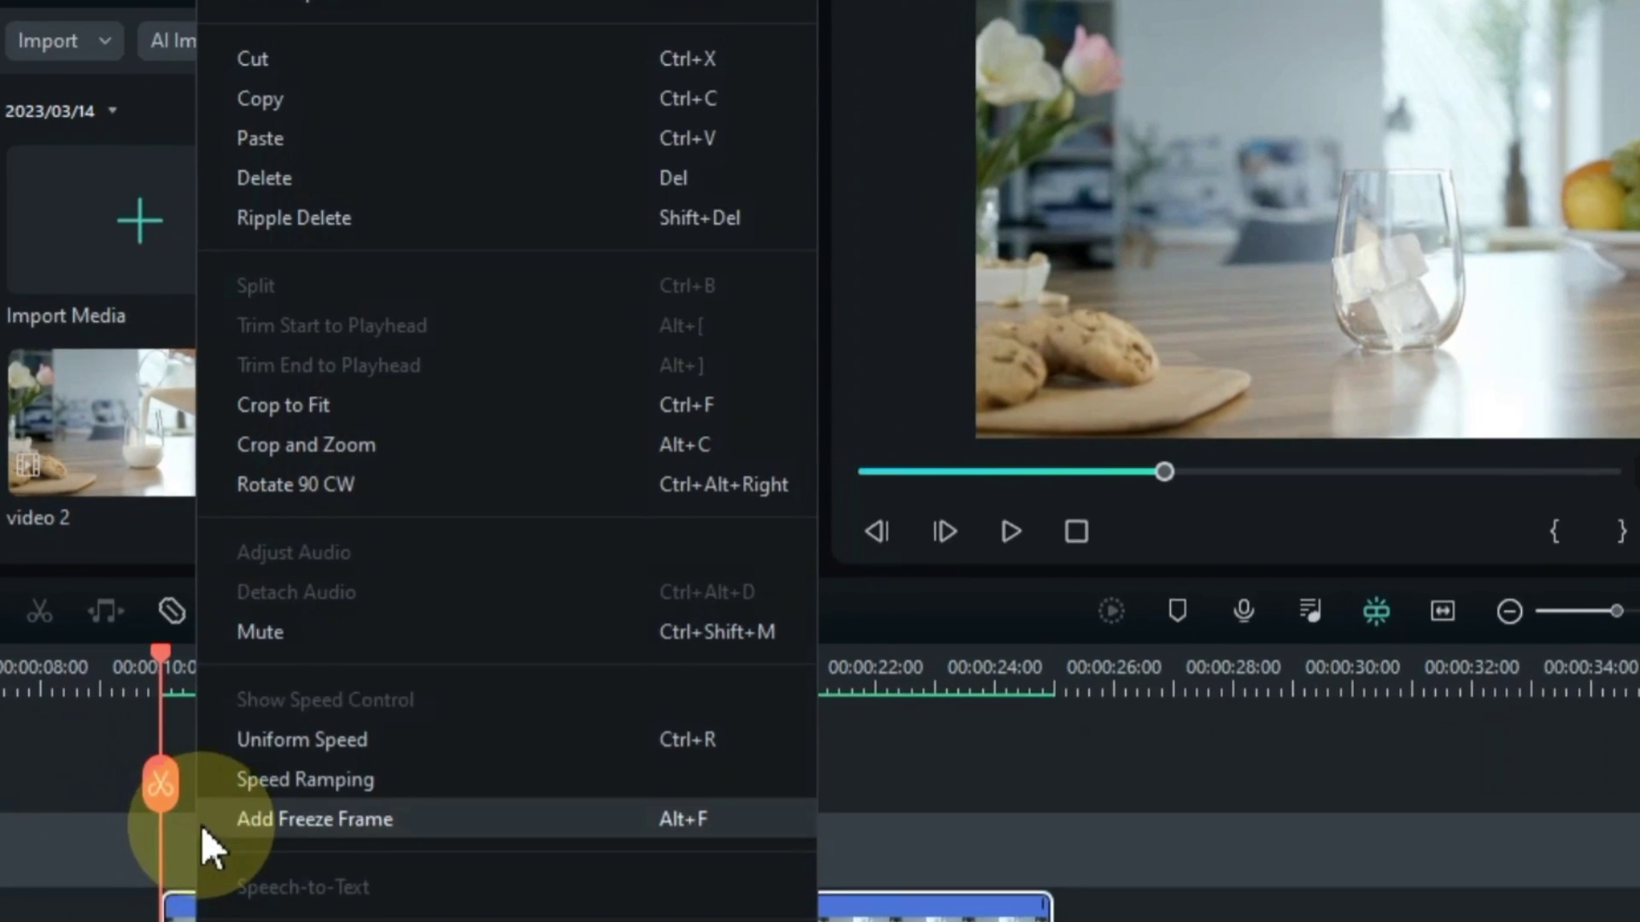
pyautogui.click(319, 137)
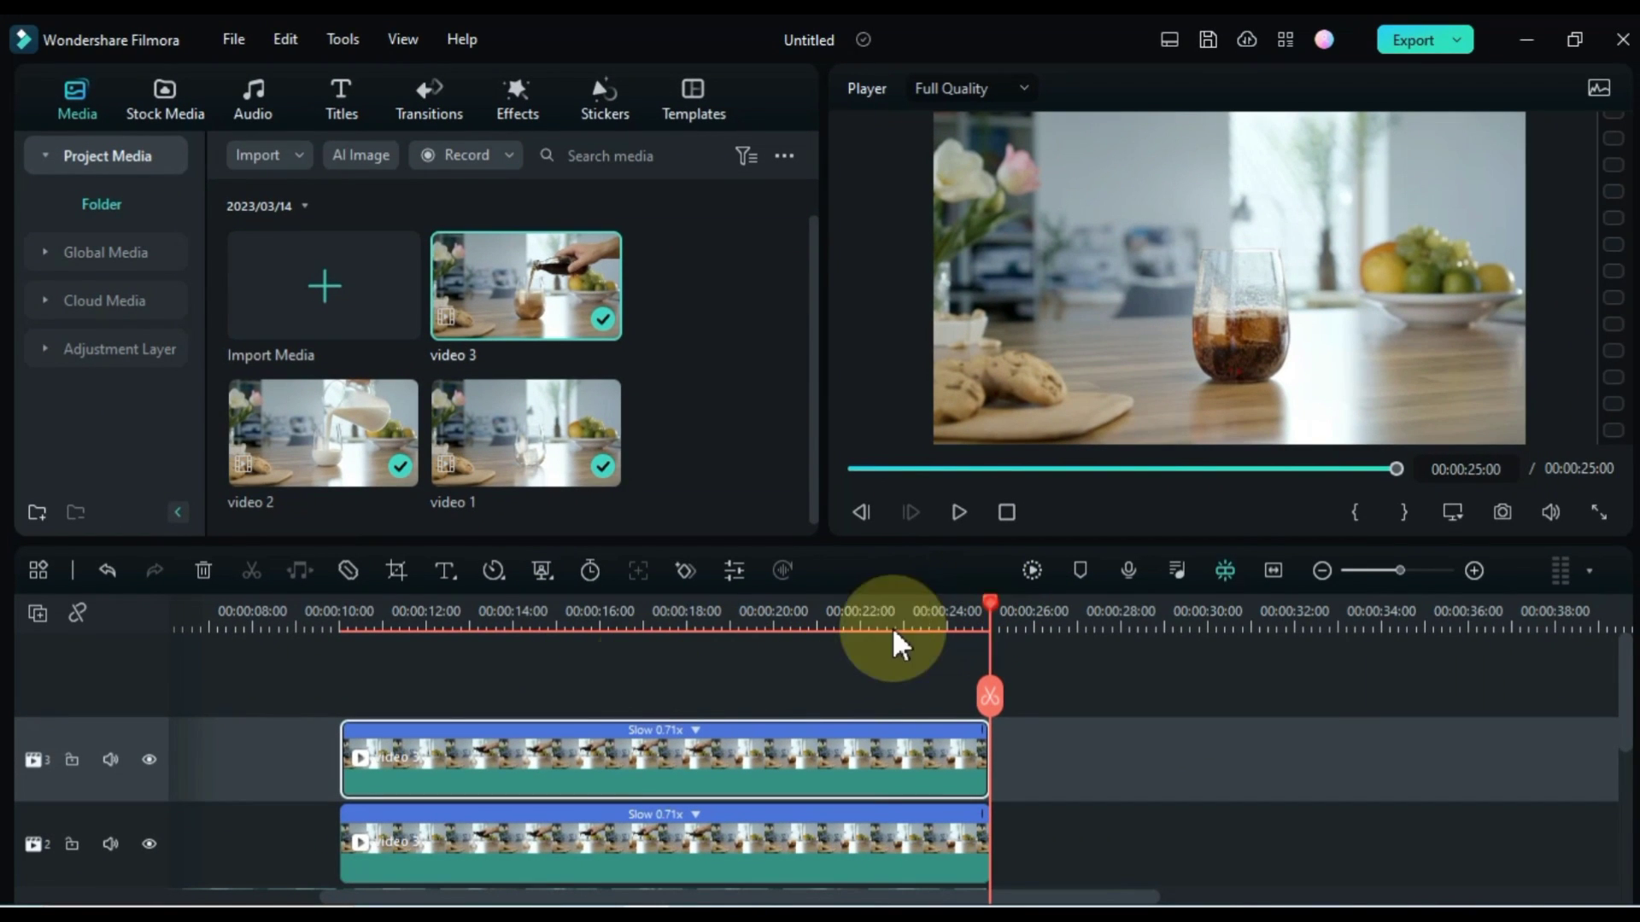
# - Remove the draw mask from the copied video 3 clip on track 3
pyautogui.moveTo(889, 641); pyautogui.dragTo(414, 715)
pyautogui.click(453, 771)
pyautogui.doubleClick(460, 782)
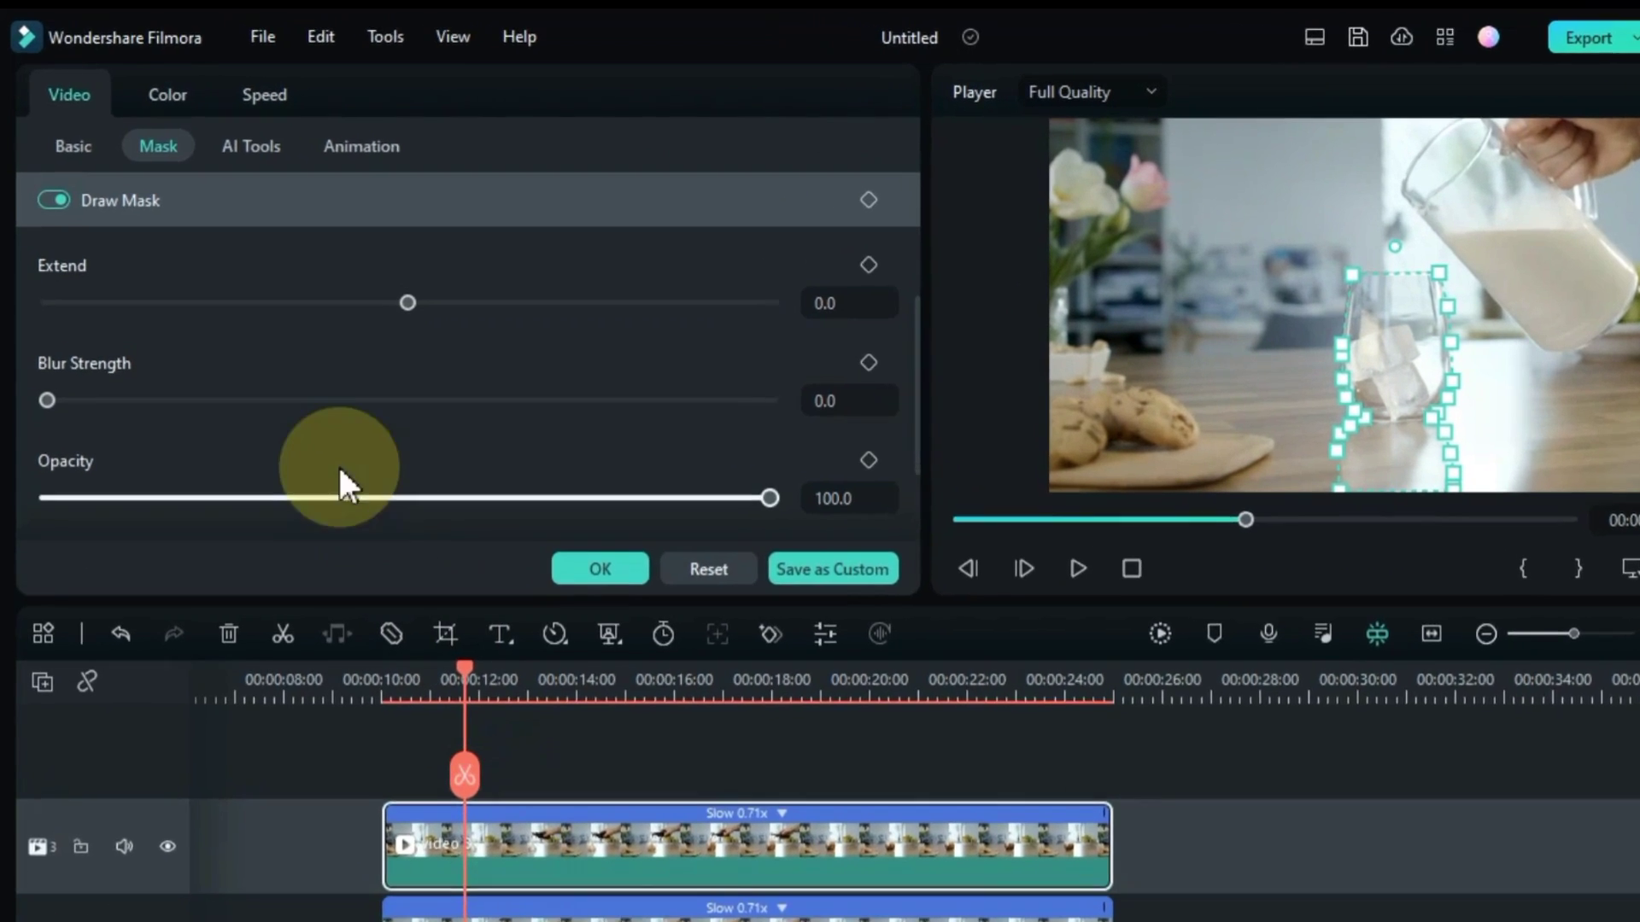
pyautogui.scroll(3, 273, 357)
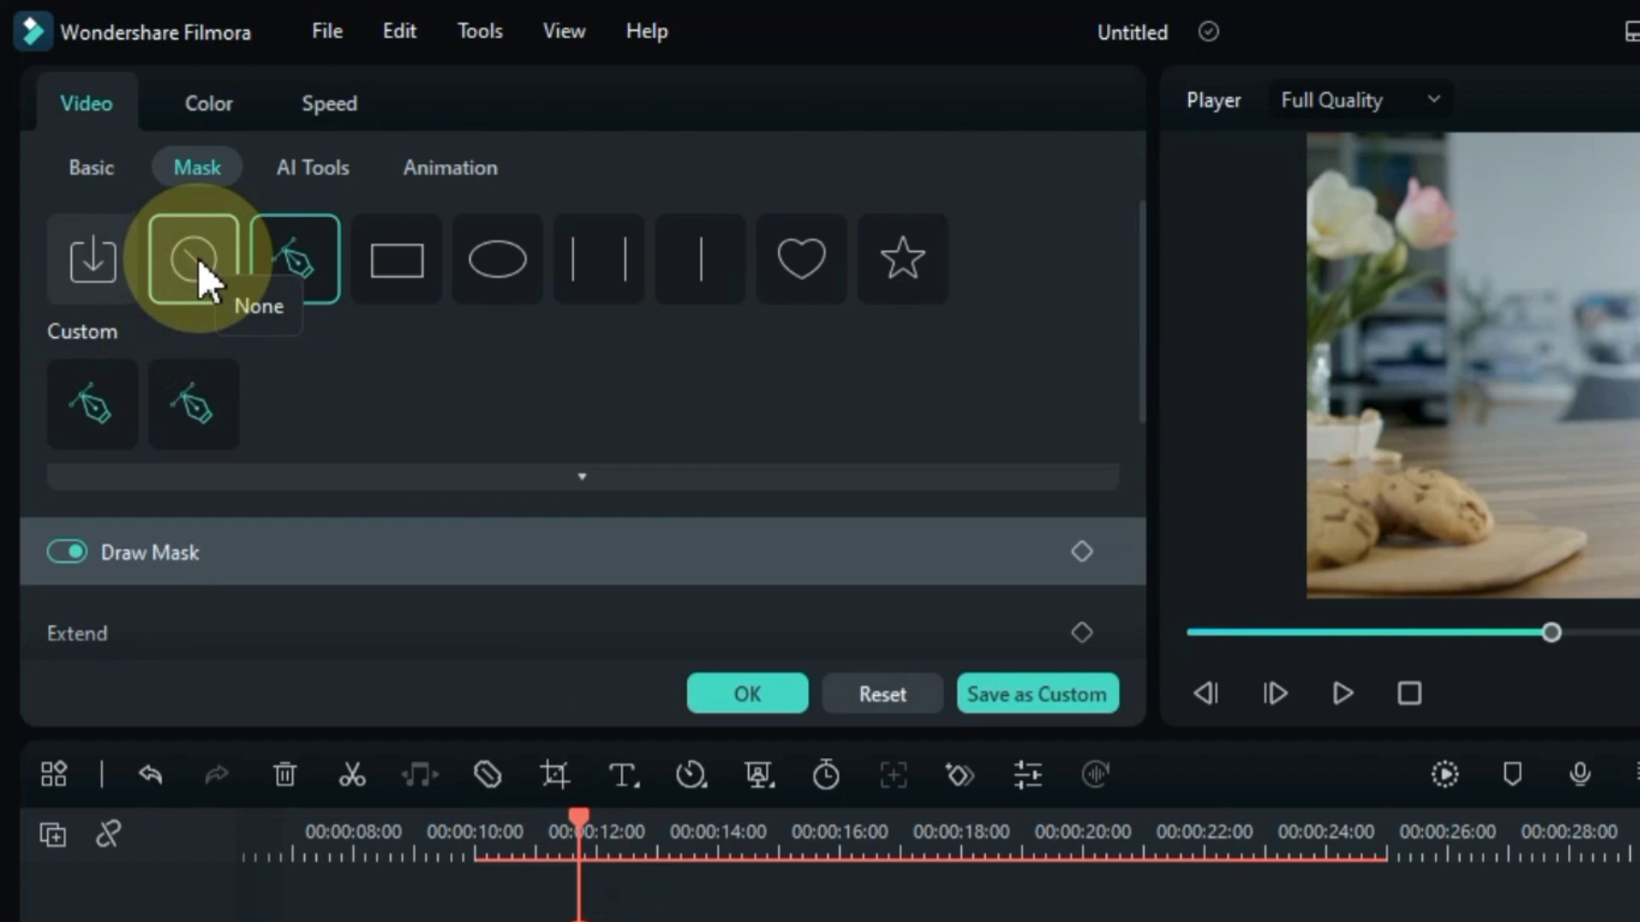
pyautogui.click(197, 258)
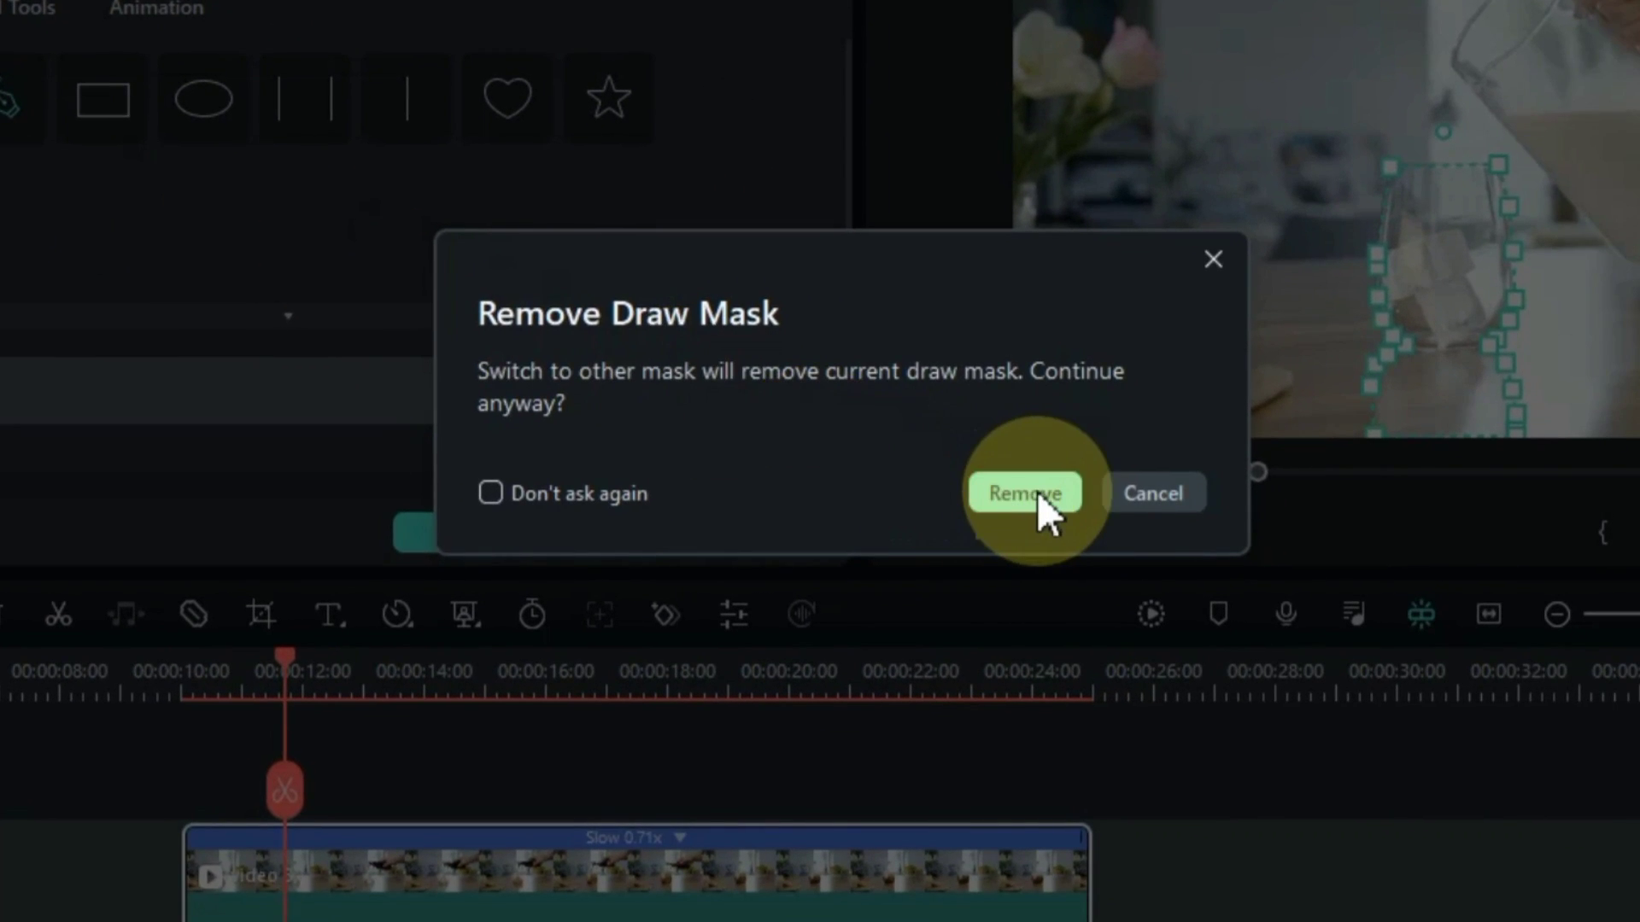
pyautogui.click(1035, 494)
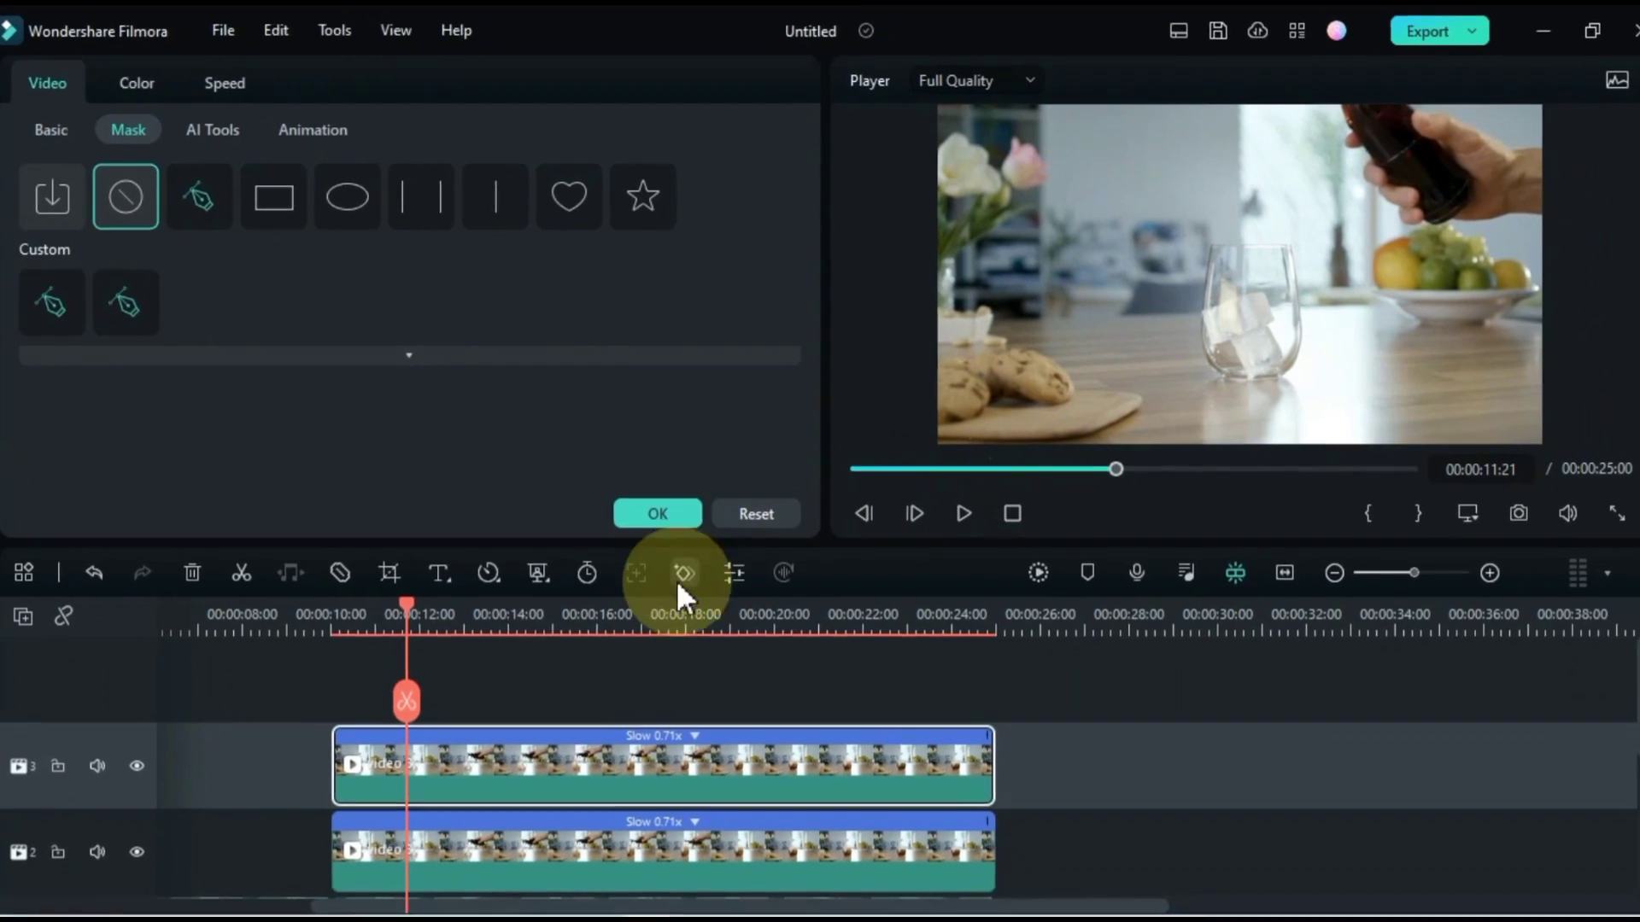
# - Draw a closed mask around the liquid stream inside the glass at 00:00:13:10 on the track 3 clip, with the preview zoomed to 50%
pyautogui.moveTo(412, 604)
pyautogui.mouseDown()
pyautogui.moveTo(379, 607)
pyautogui.moveTo(479, 640)
pyautogui.mouseUp()
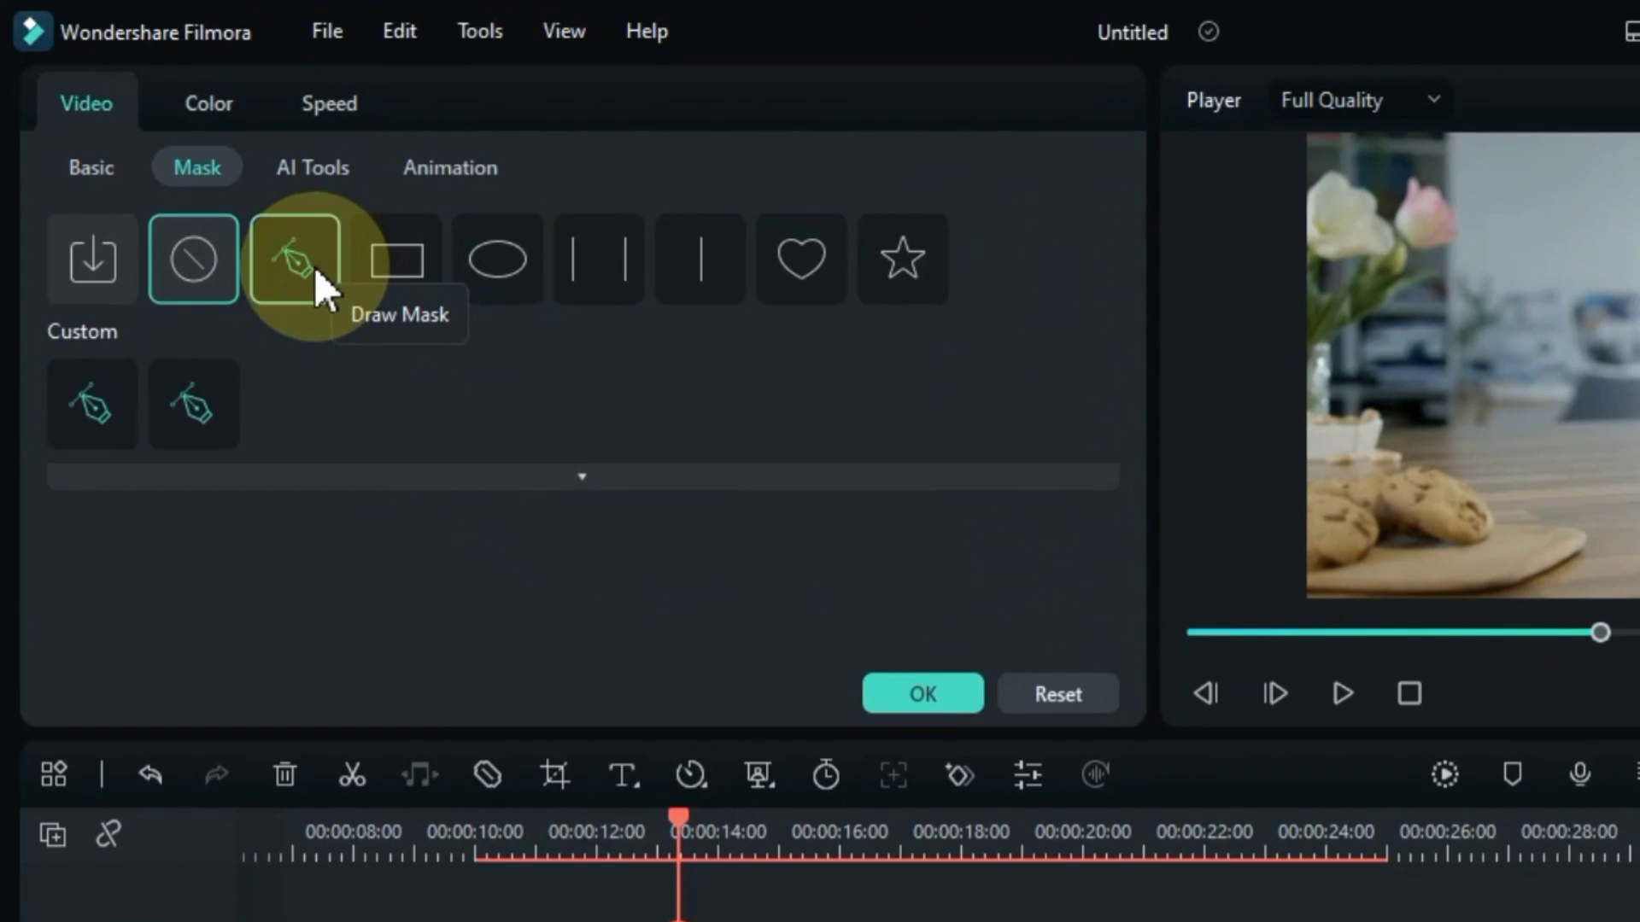
pyautogui.click(314, 266)
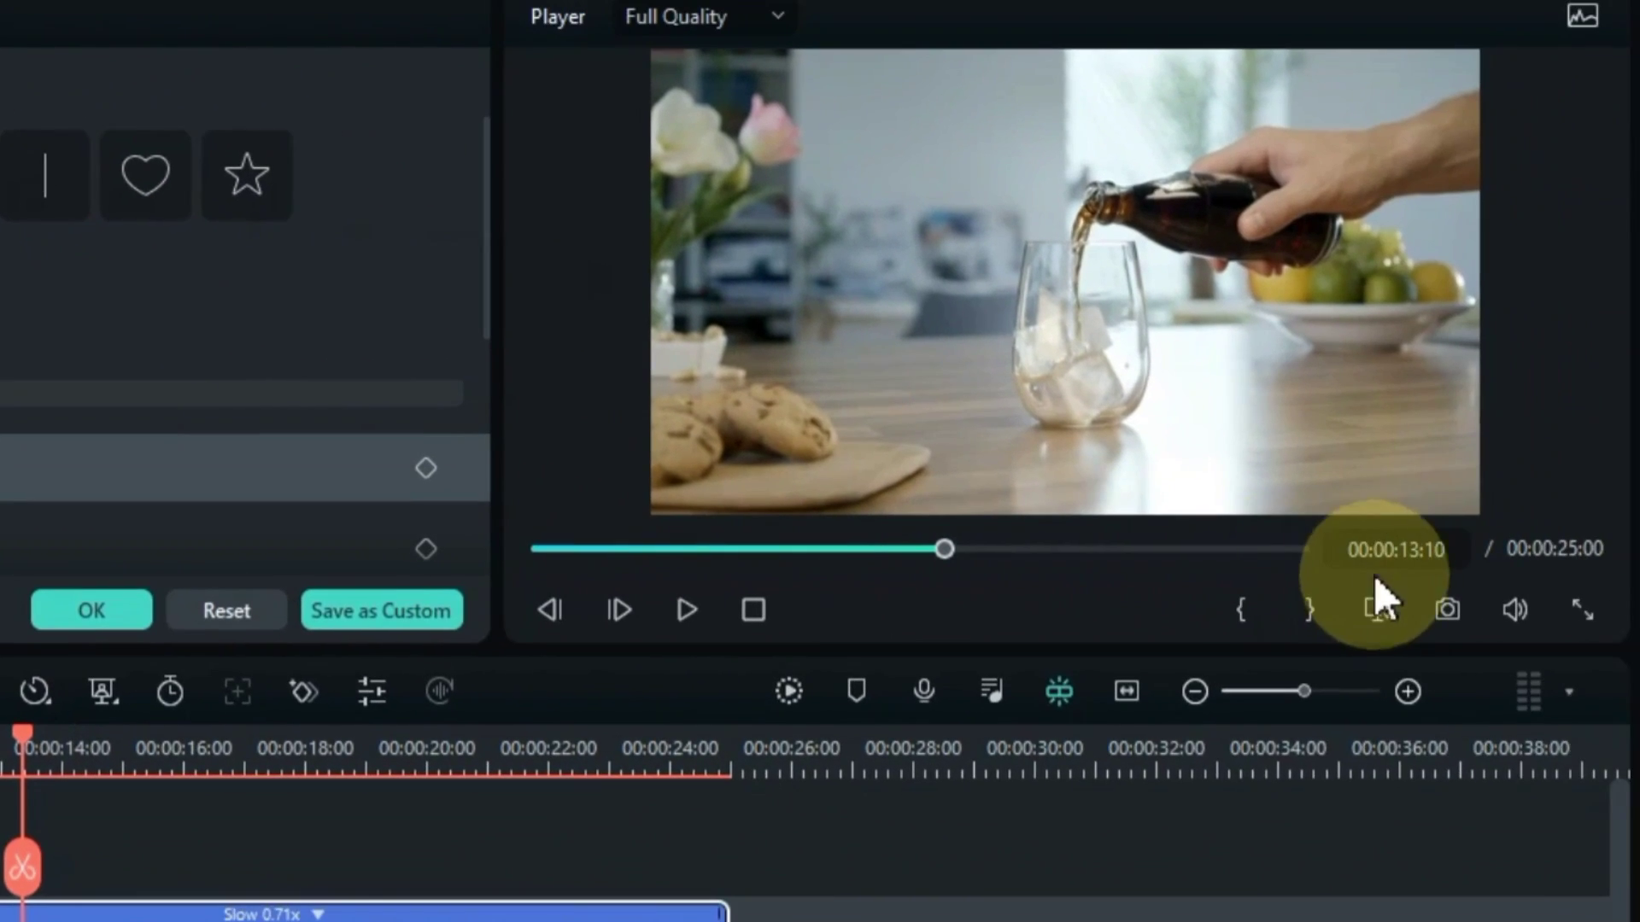
pyautogui.click(1382, 608)
pyautogui.moveTo(1371, 845)
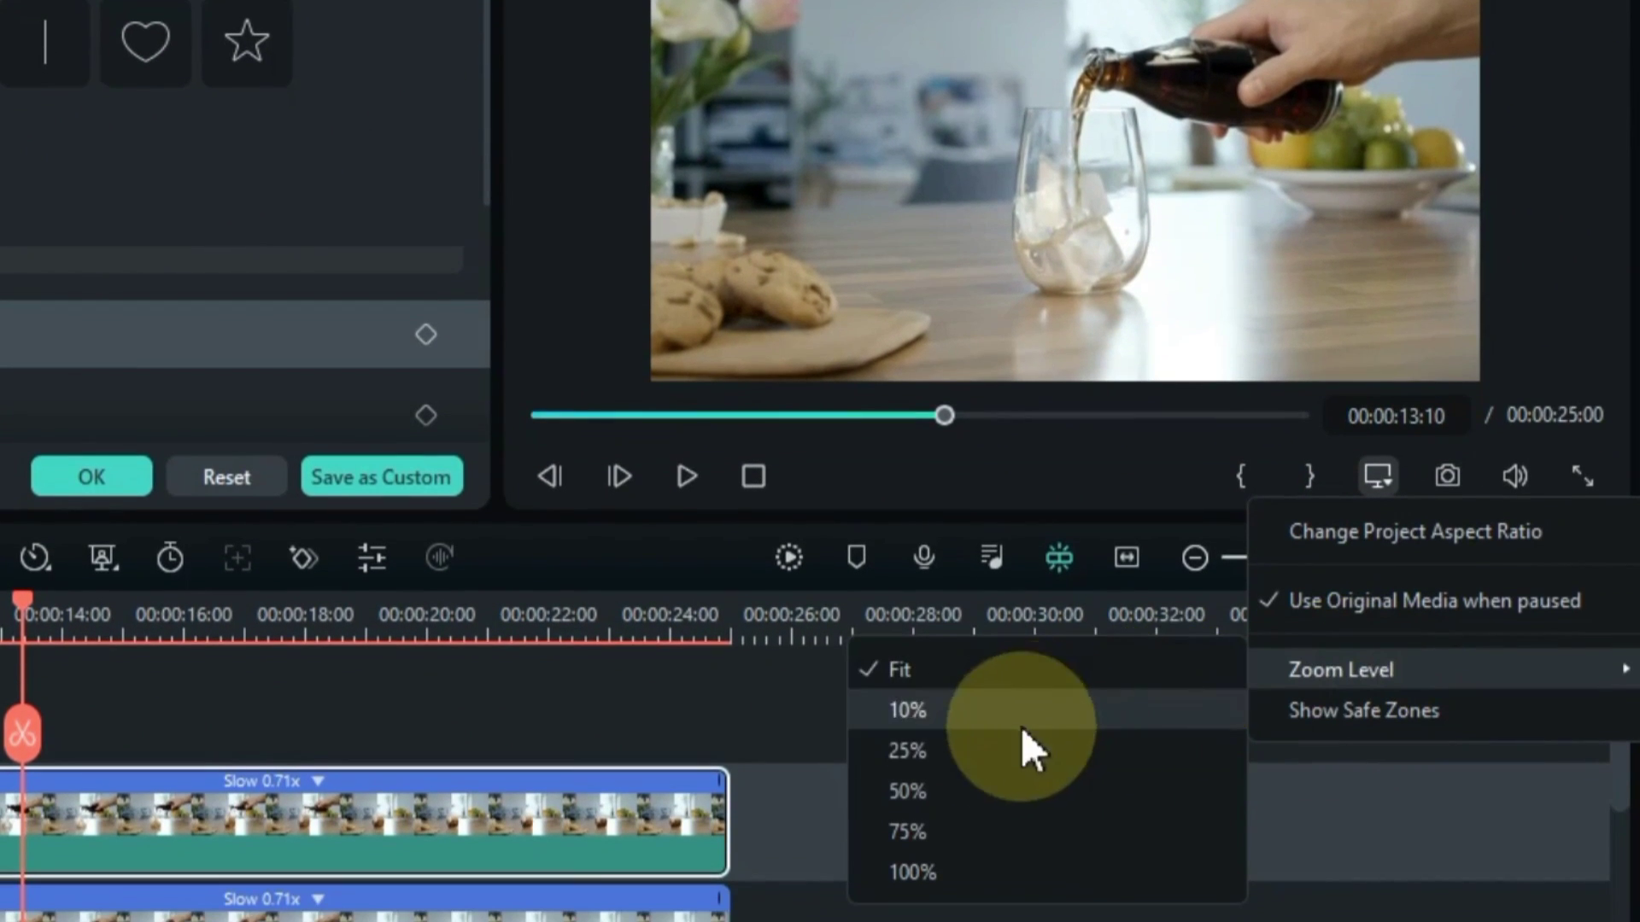
pyautogui.click(968, 793)
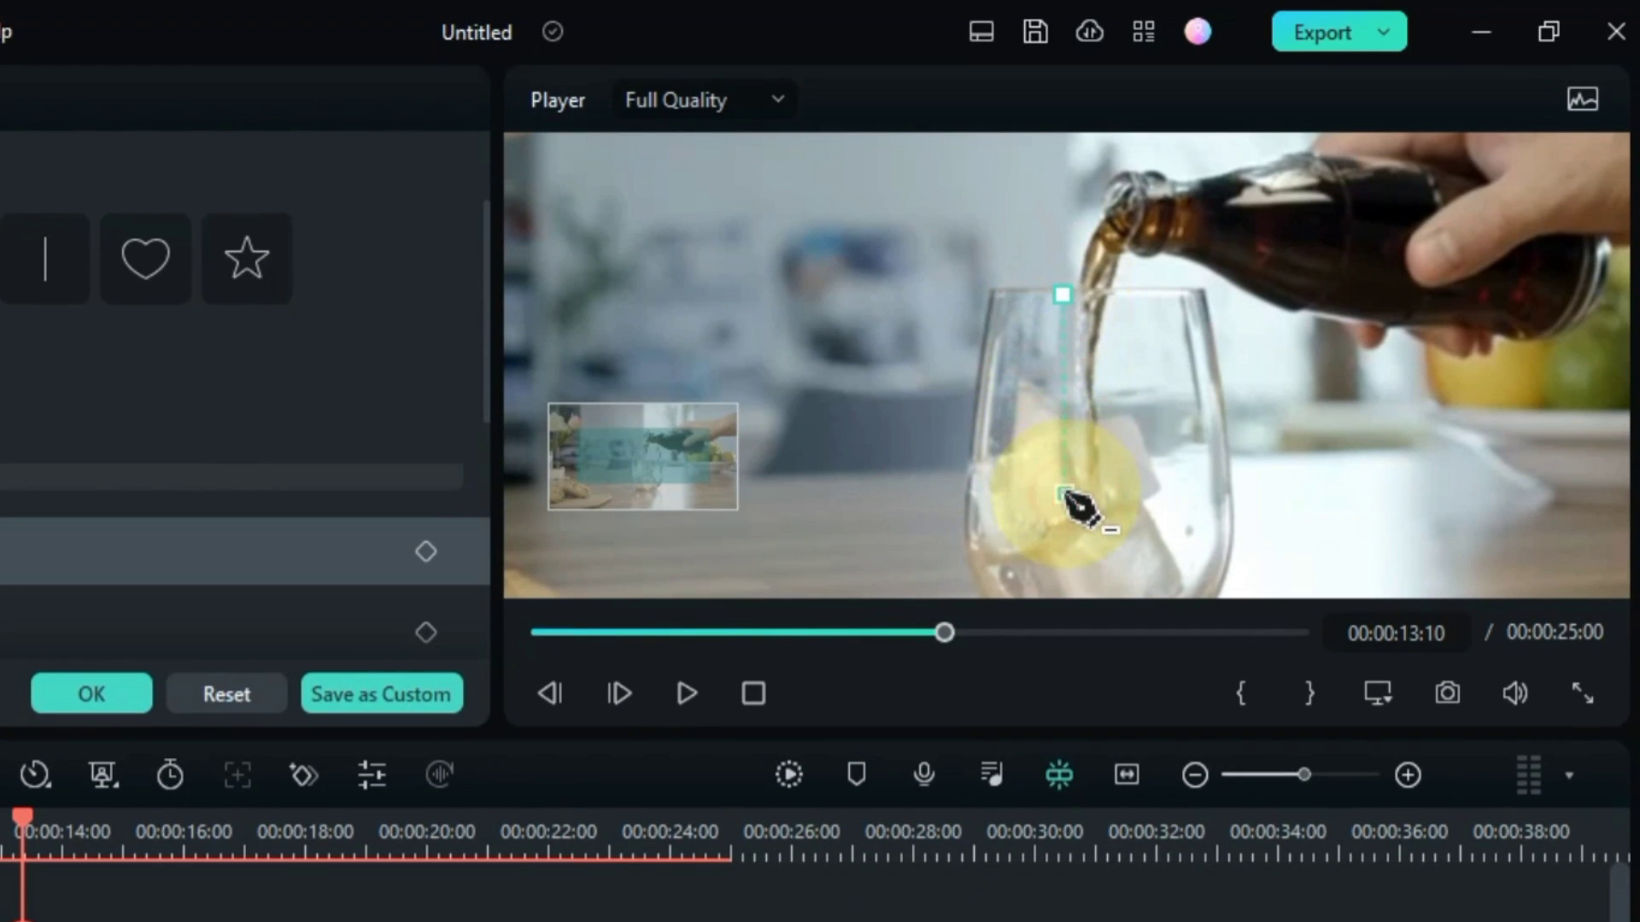
pyautogui.click(1120, 471)
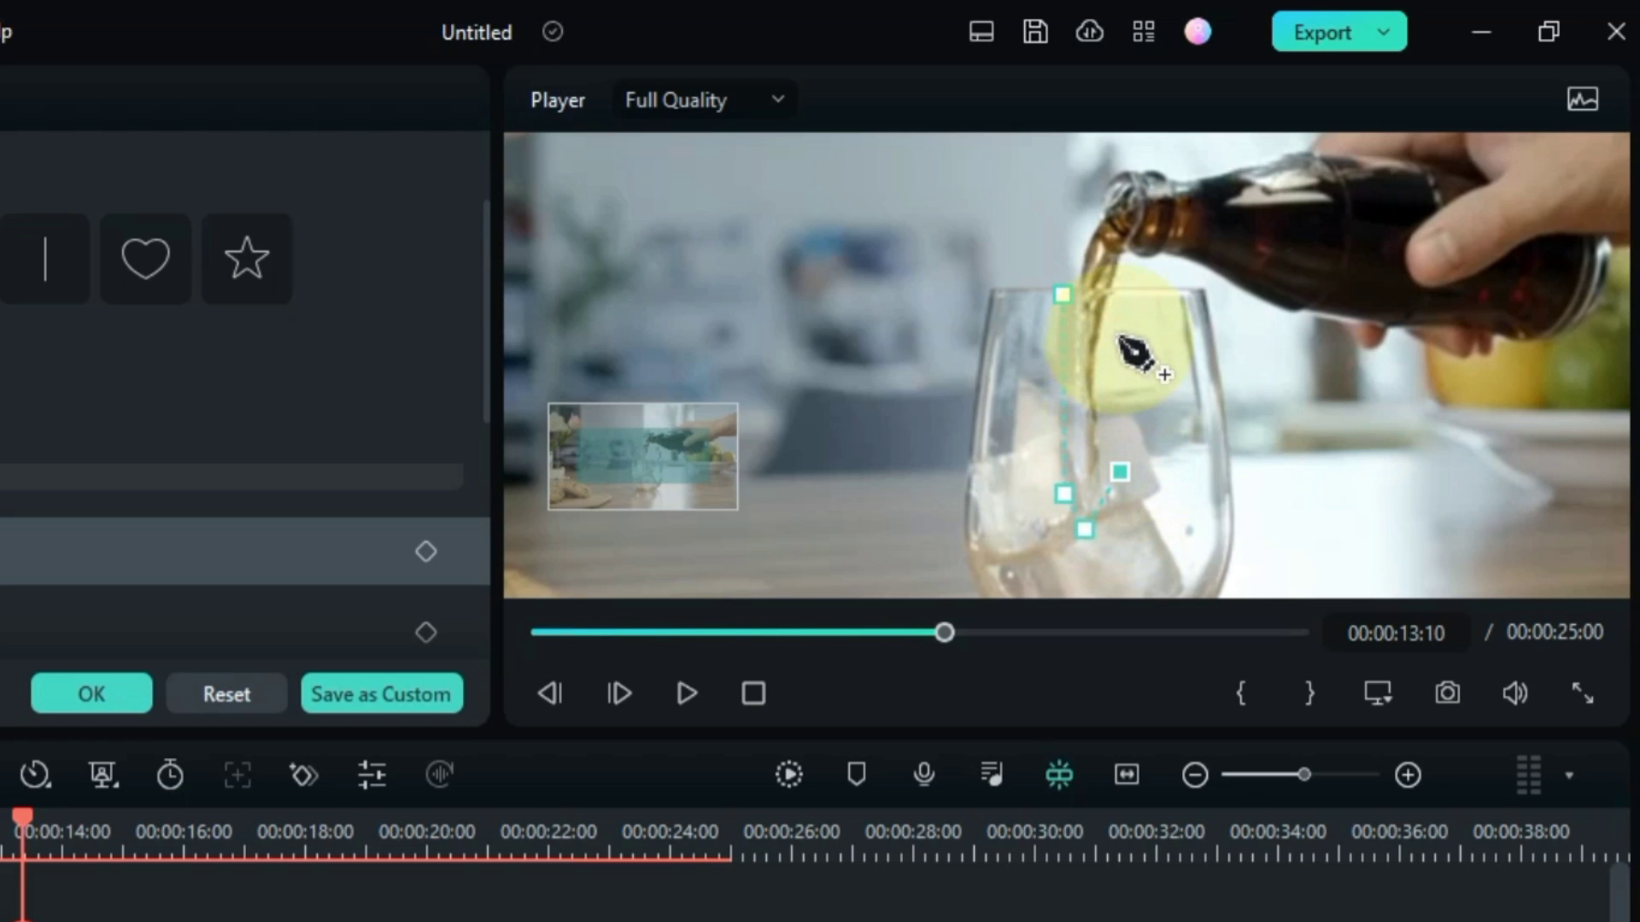
pyautogui.click(1064, 295)
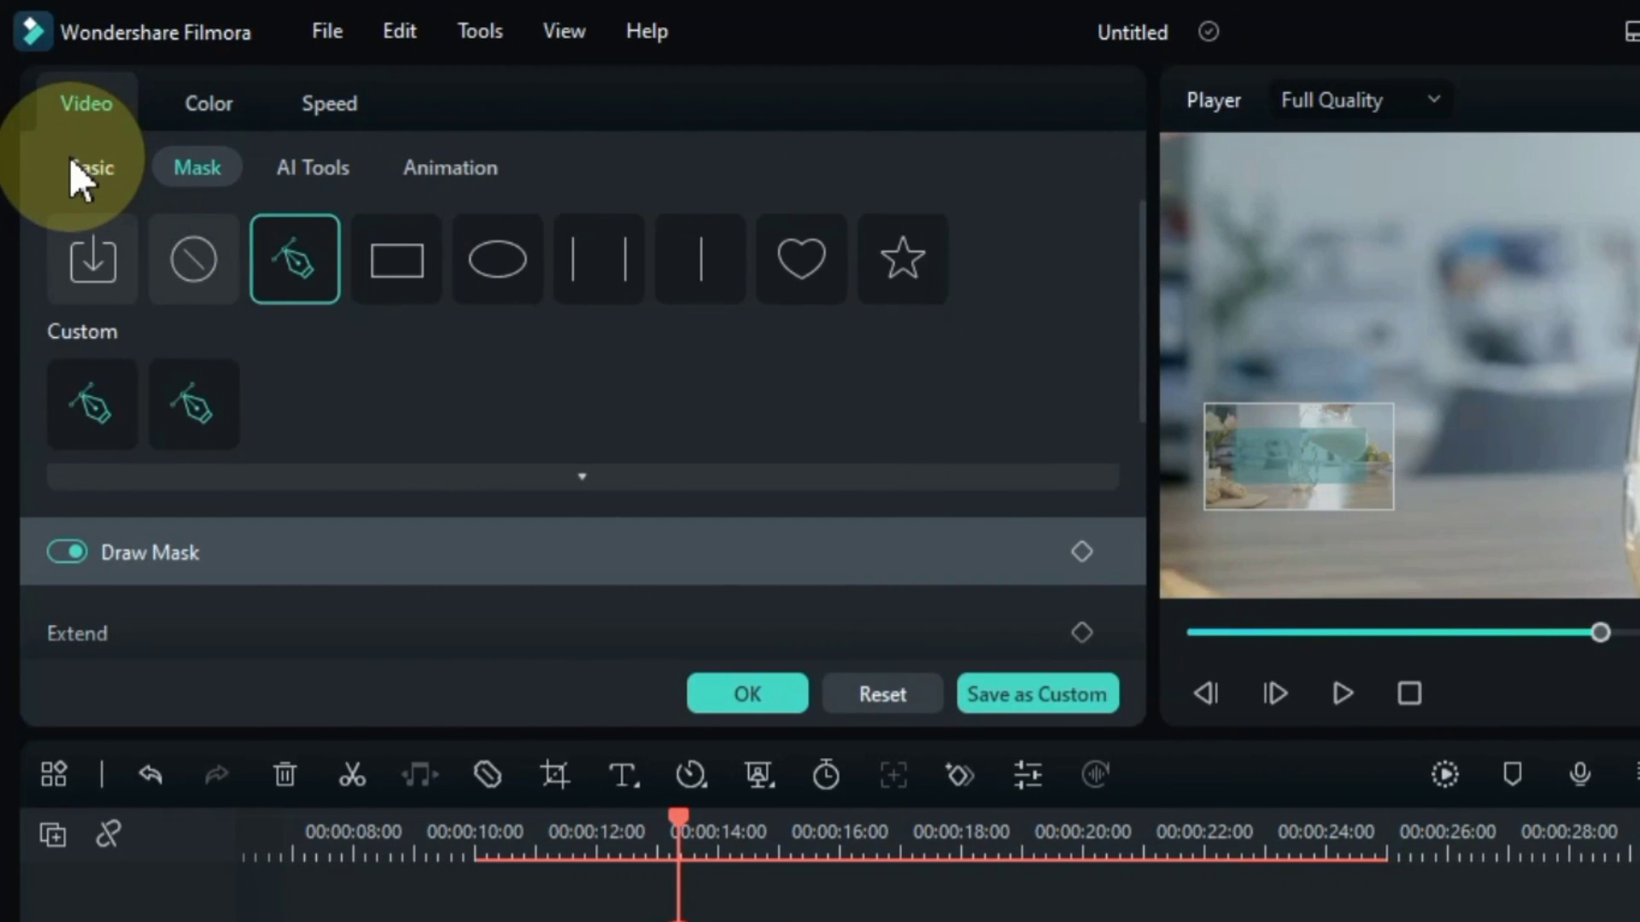
# - Scale the masked stream clip to 186.6% horizontally and 100% vertically, and set its mask's blur strength to 9.4
pyautogui.click(83, 162)
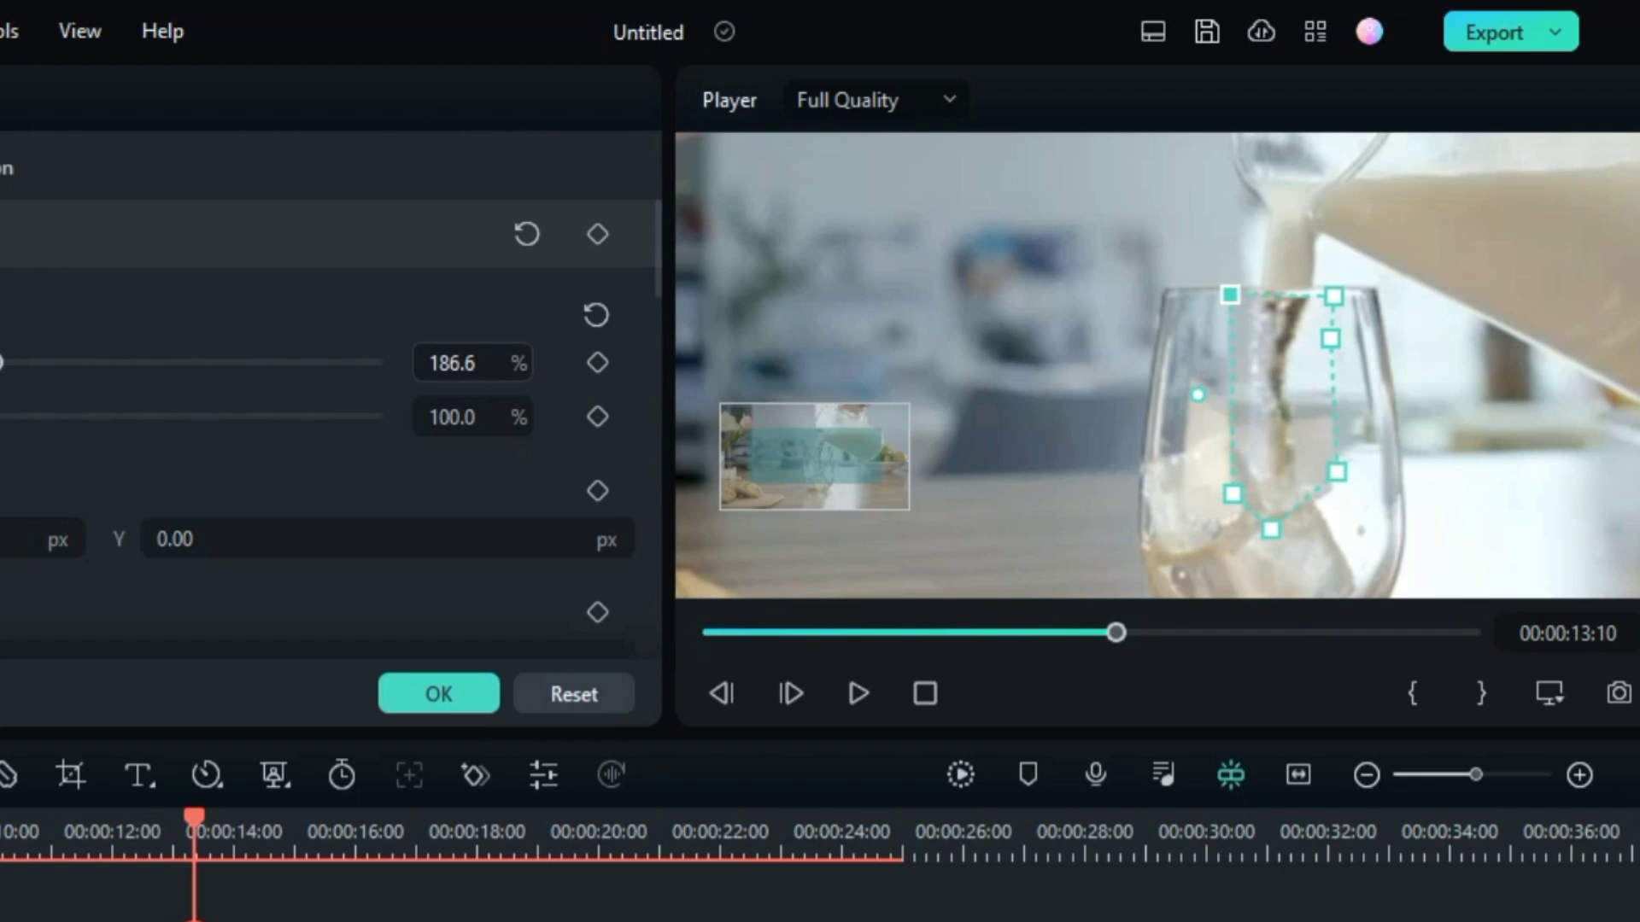
pyautogui.click(181, 159)
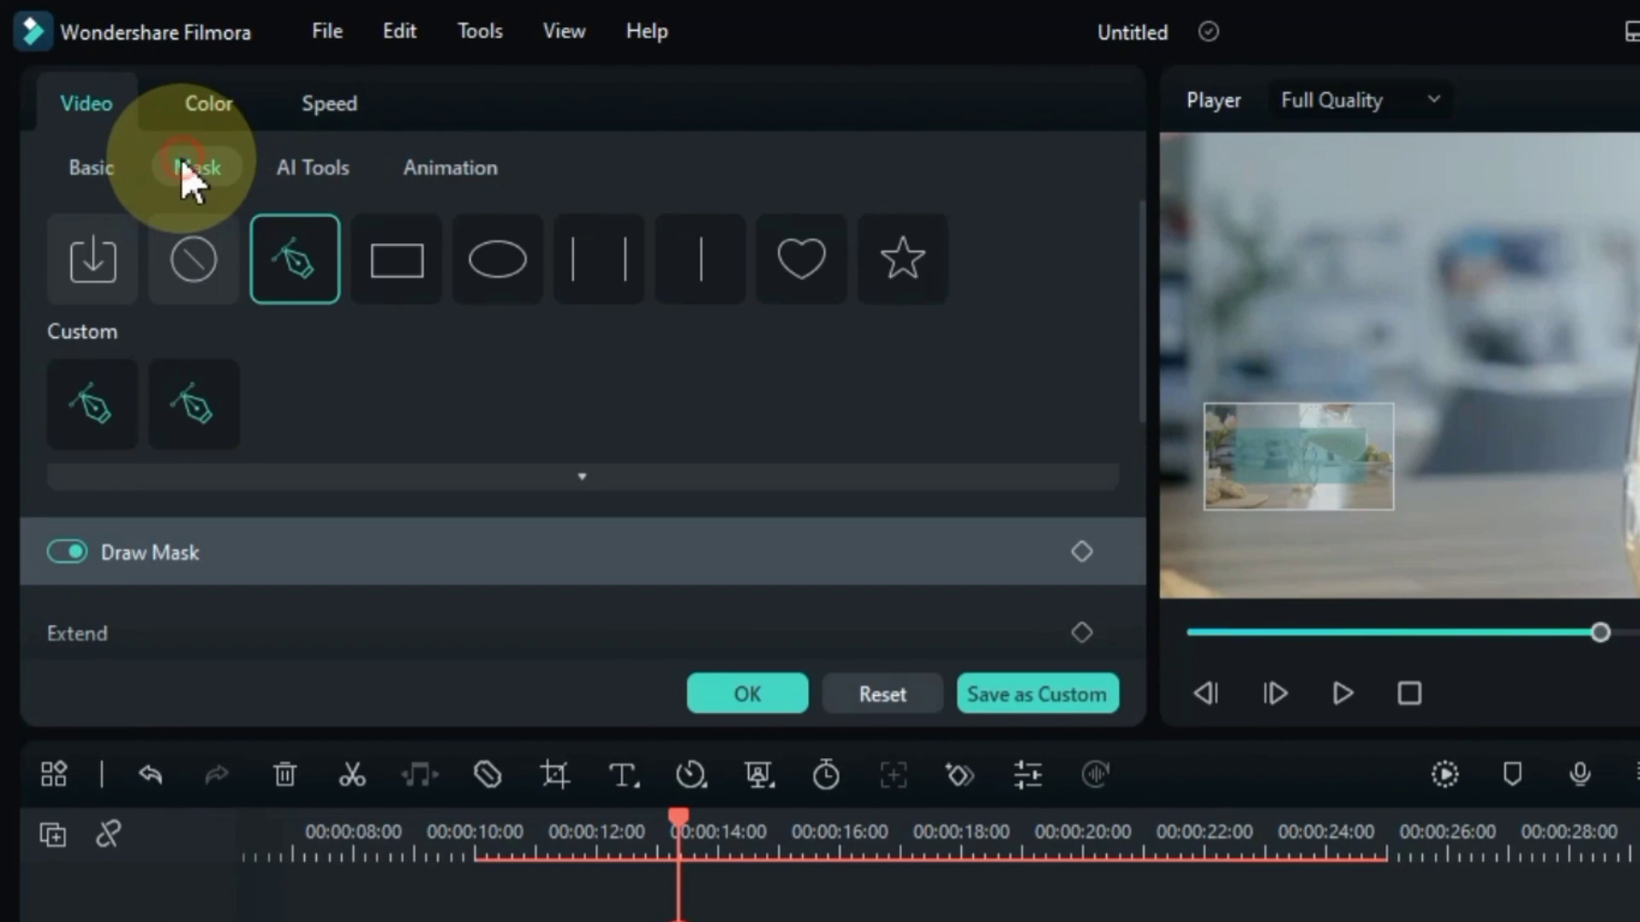
pyautogui.moveTo(1141, 274); pyautogui.dragTo(1150, 424)
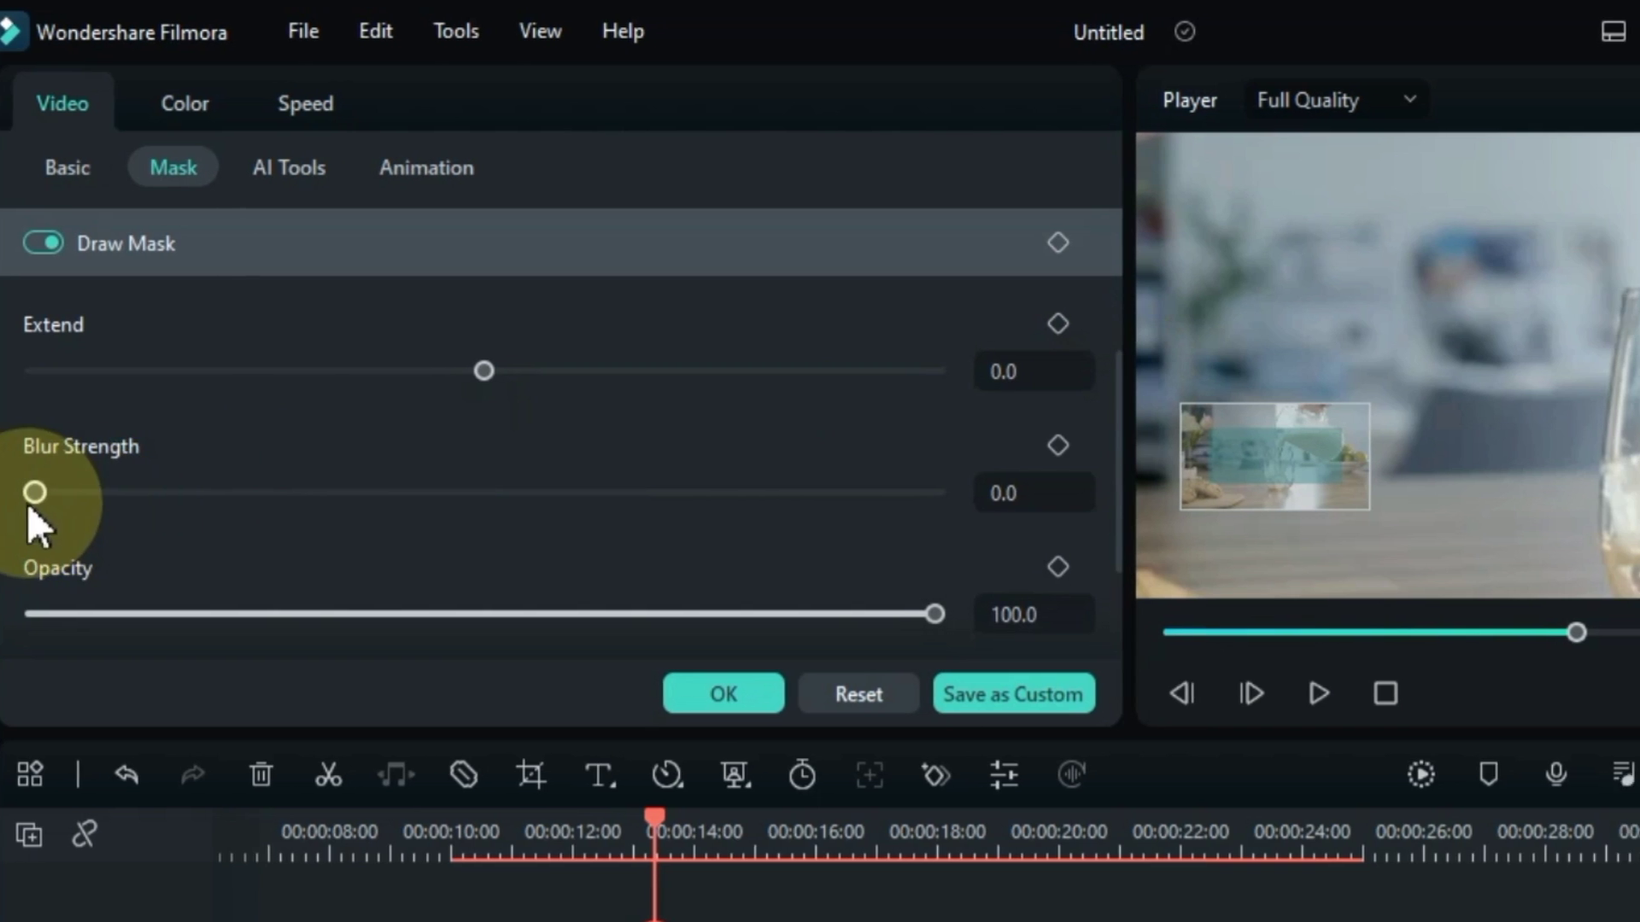
pyautogui.moveTo(34, 492); pyautogui.dragTo(0, 521)
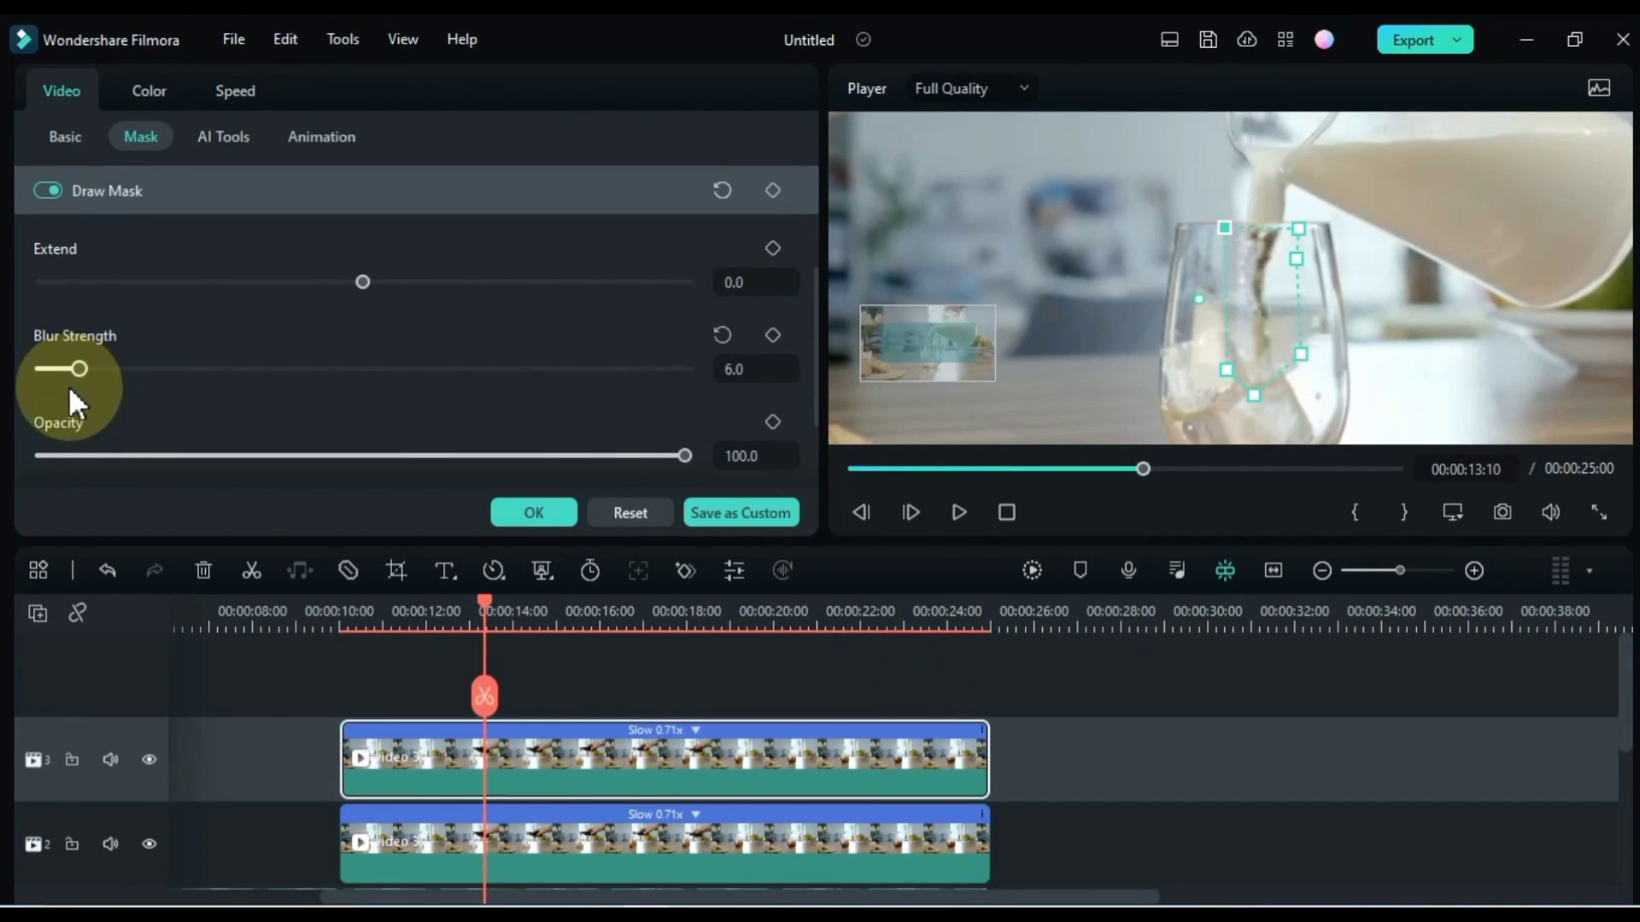
pyautogui.moveTo(71, 391)
pyautogui.mouseDown()
pyautogui.moveTo(132, 387)
pyautogui.moveTo(101, 380)
pyautogui.mouseUp()
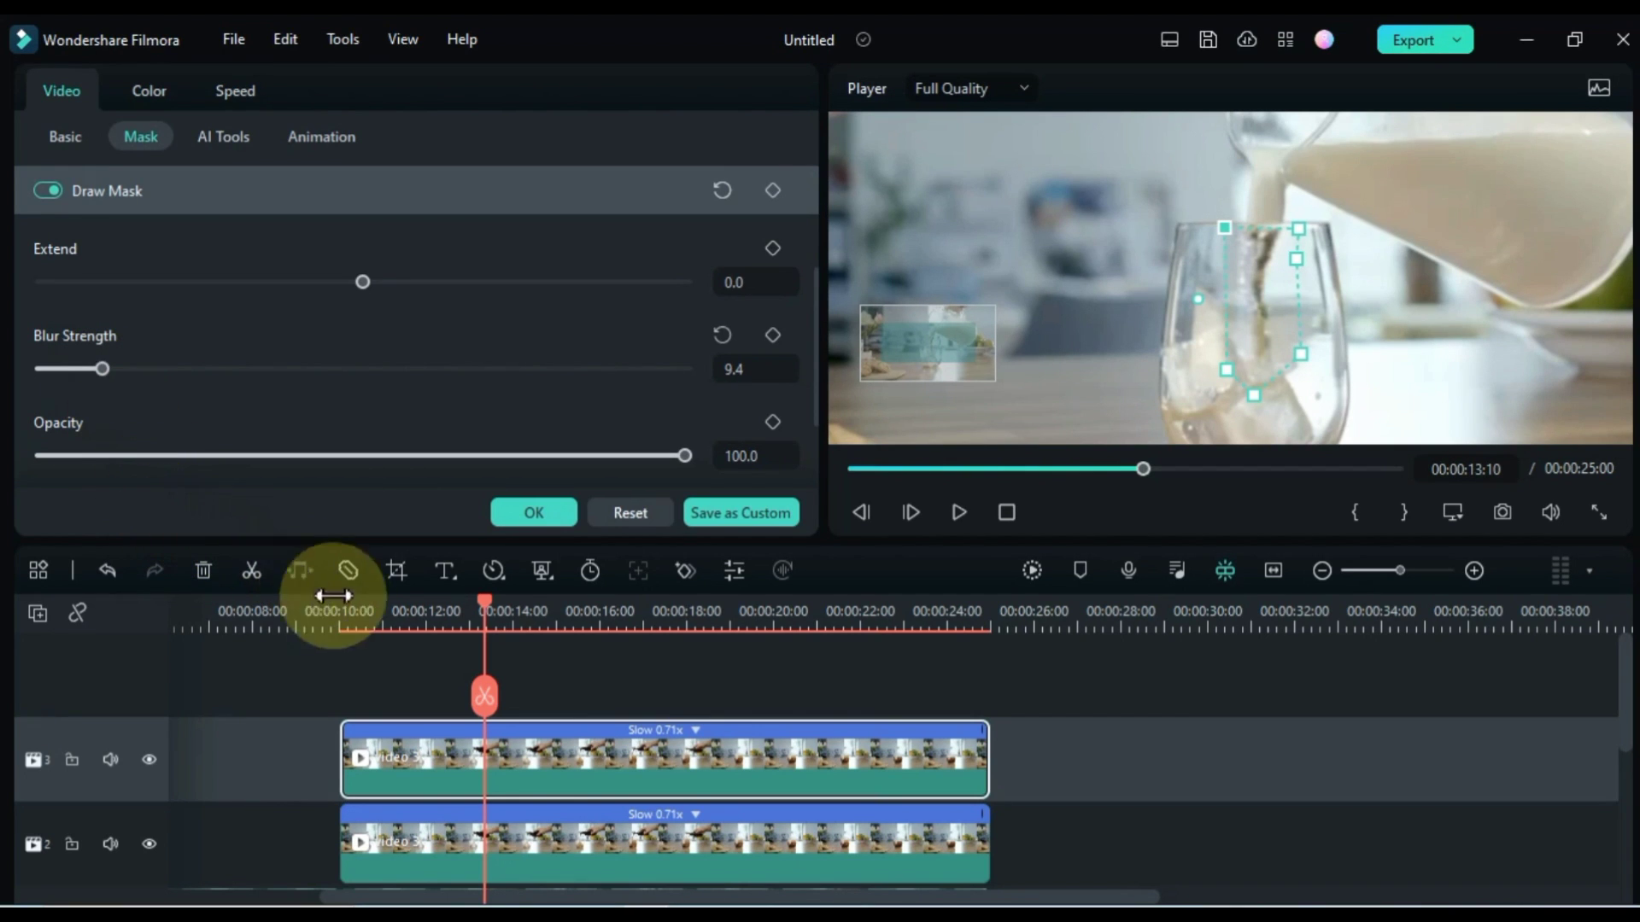
pyautogui.moveTo(484, 608); pyautogui.dragTo(451, 632)
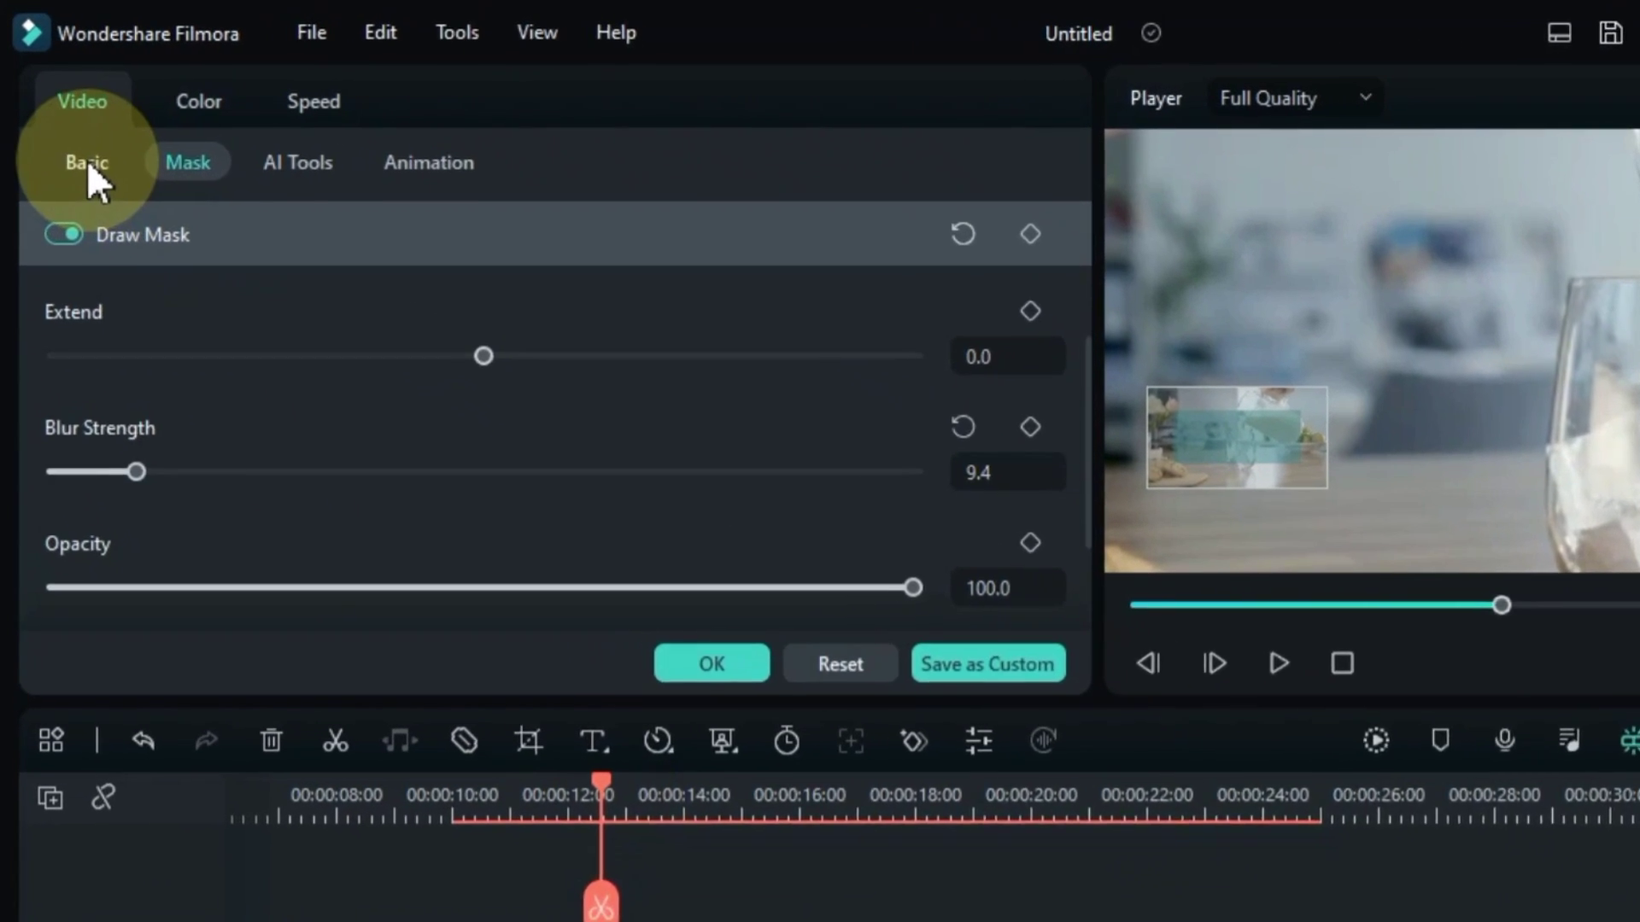
# - Add a transform keyframe to the track 3 stream clip, and keyframe its X position to -44 at 00:00:13:16 to align the stream
pyautogui.click(66, 137)
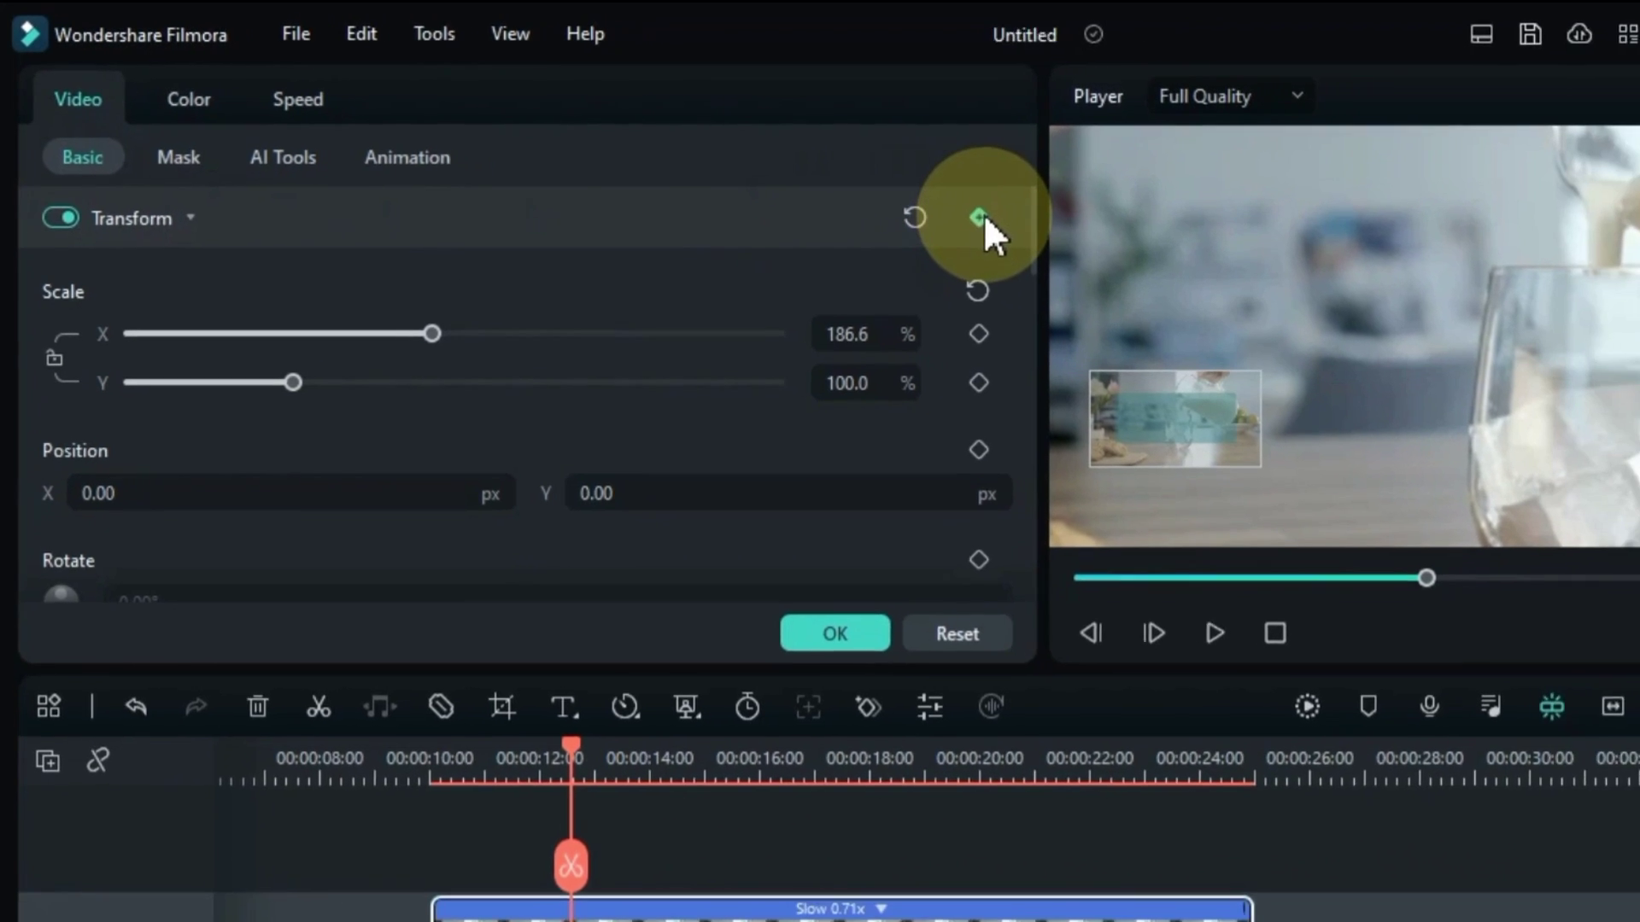
pyautogui.click(1081, 234)
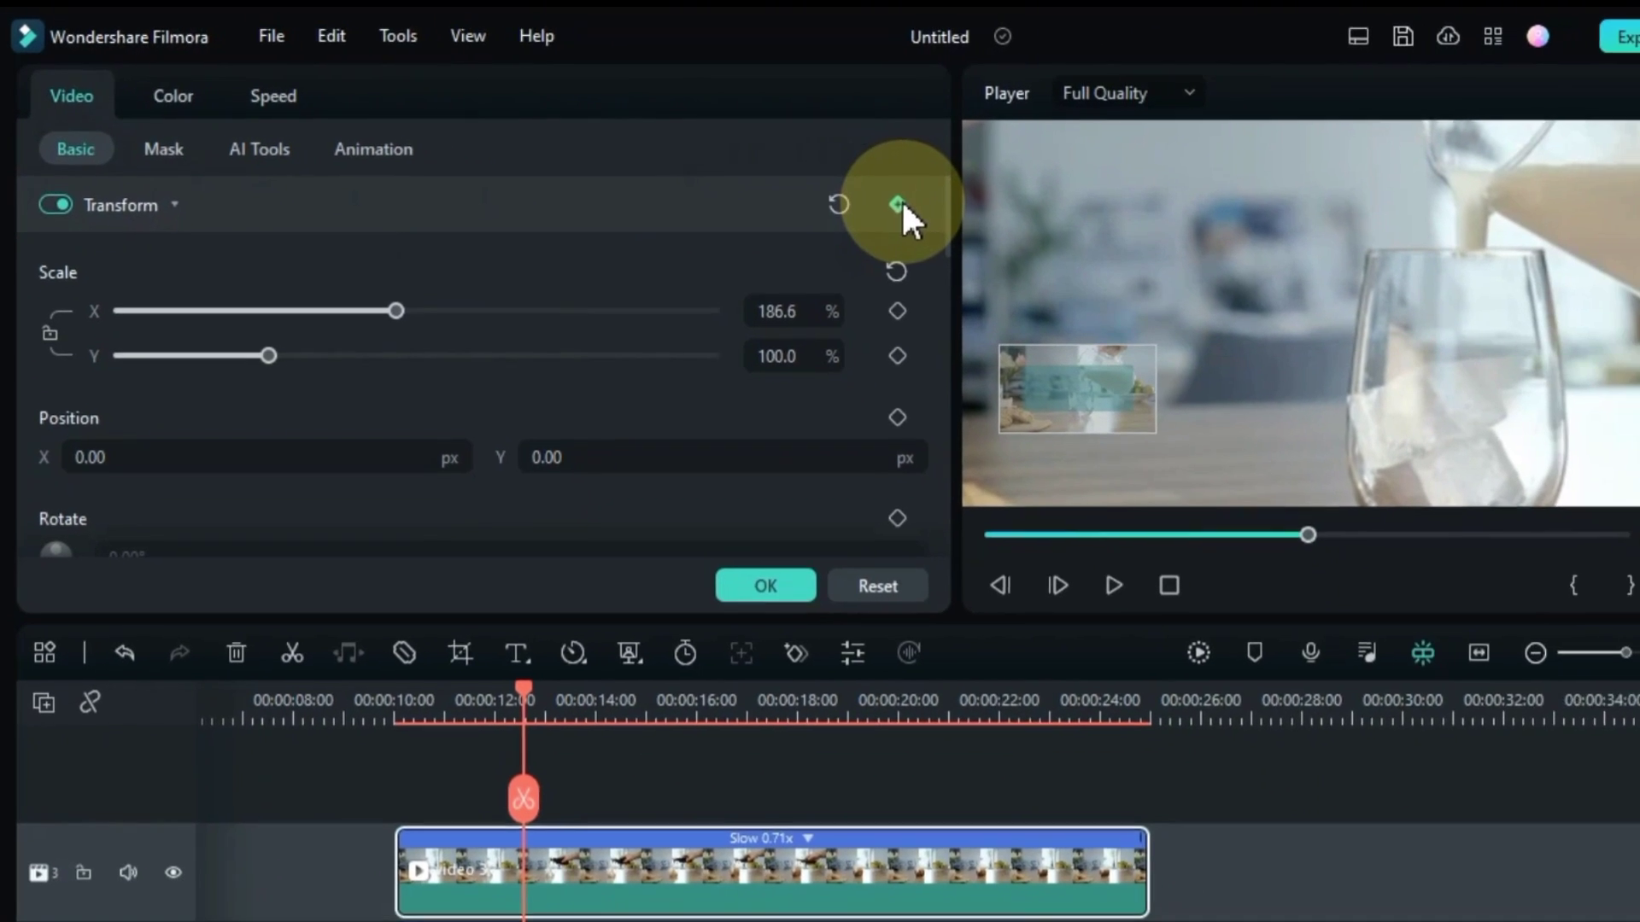
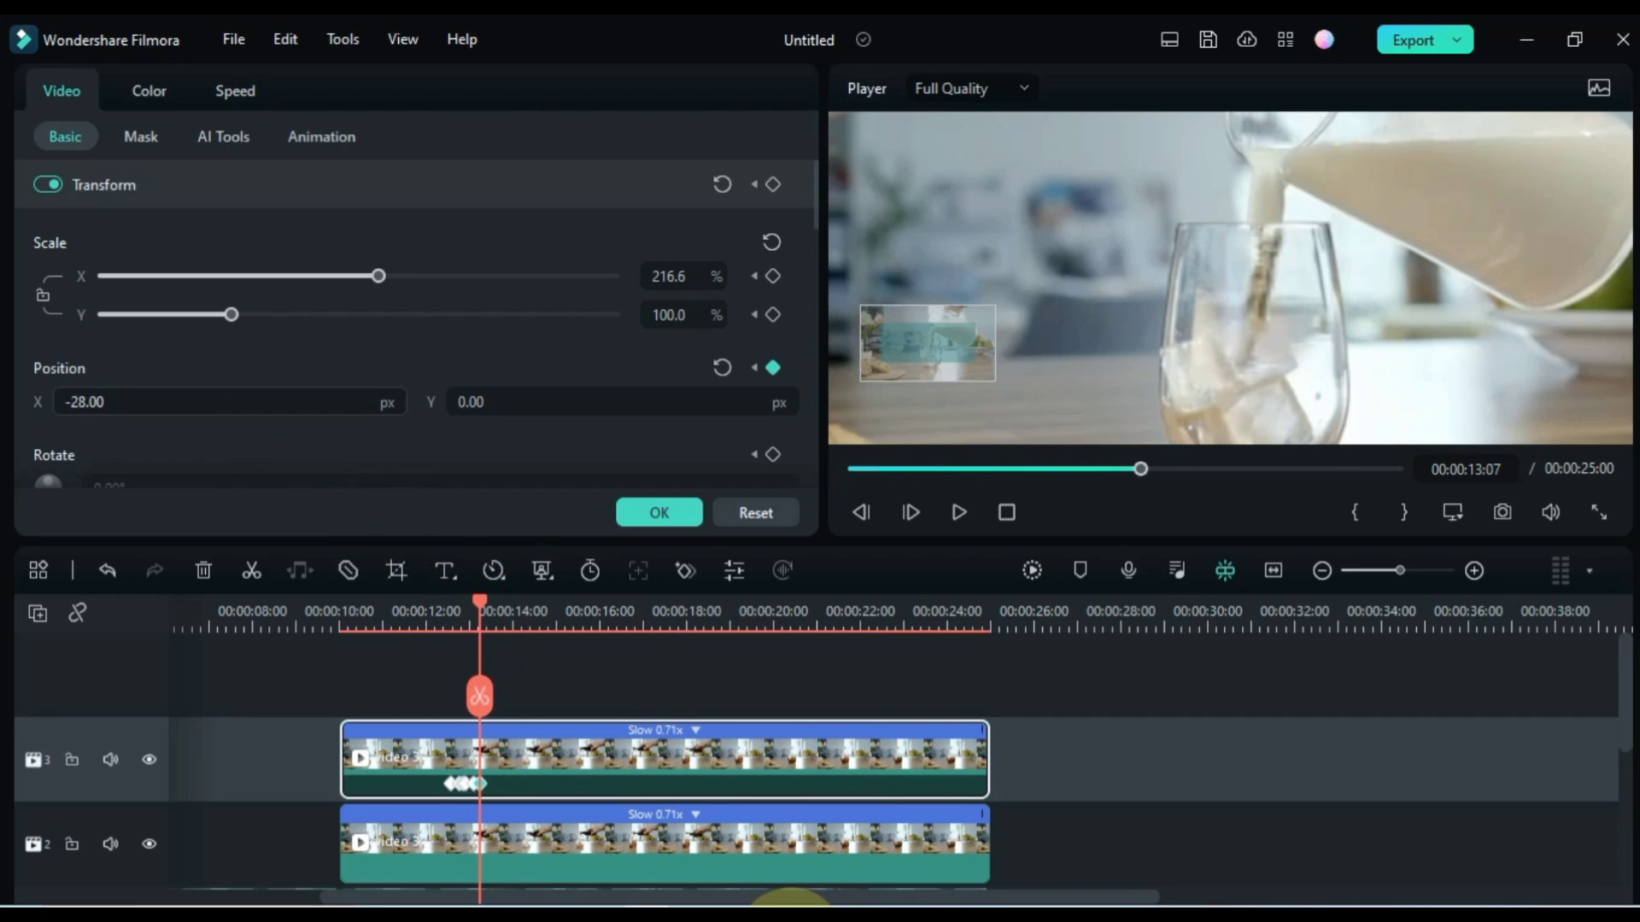
pyautogui.moveTo(476, 606); pyautogui.dragTo(493, 606)
pyautogui.moveTo(324, 410); pyautogui.dragTo(314, 410)
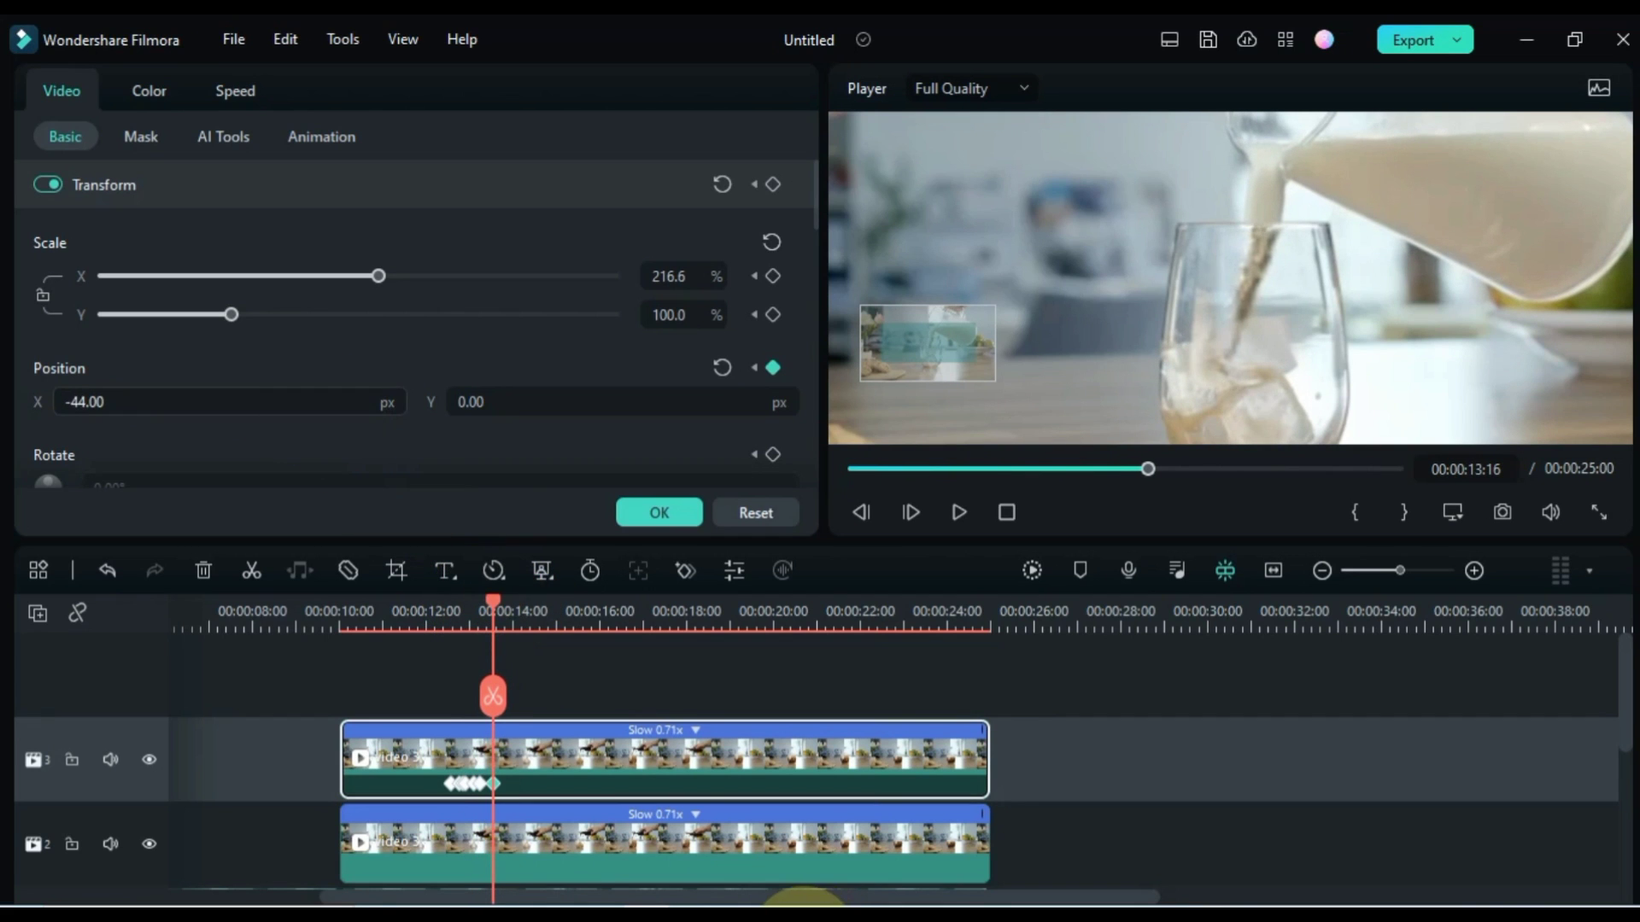
# - Add a transform keyframe to the stream clip at 00:00:13:23, and keyframe its X position to -65 at 00:00:13:26
pyautogui.moveTo(491, 605); pyautogui.dragTo(503, 601)
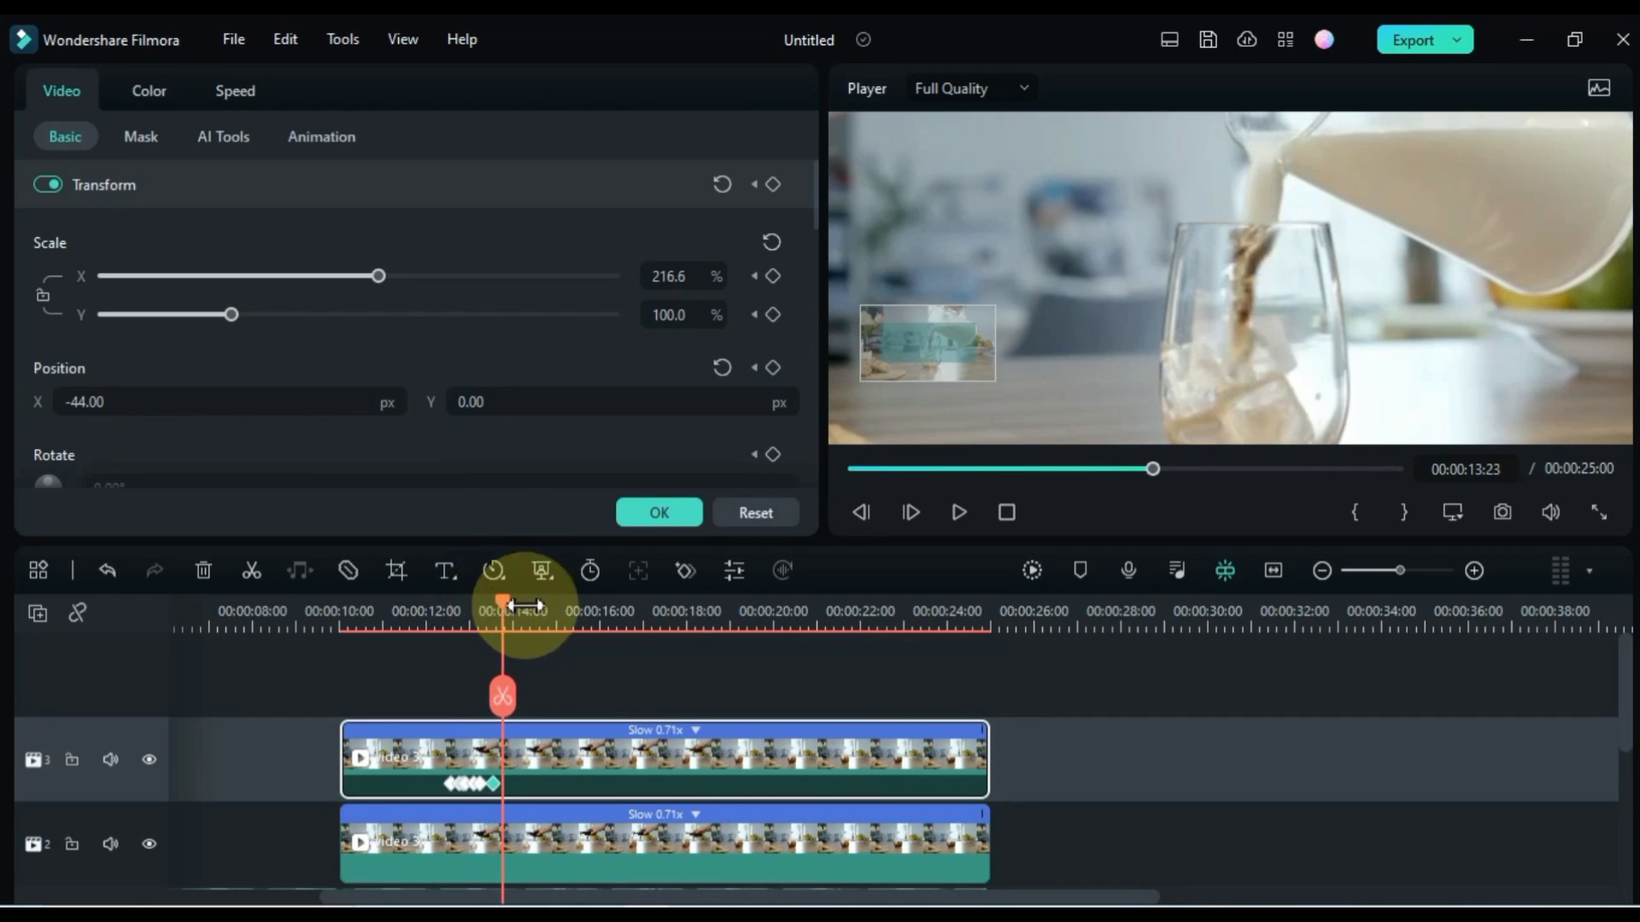
pyautogui.scroll(3, 597, 603)
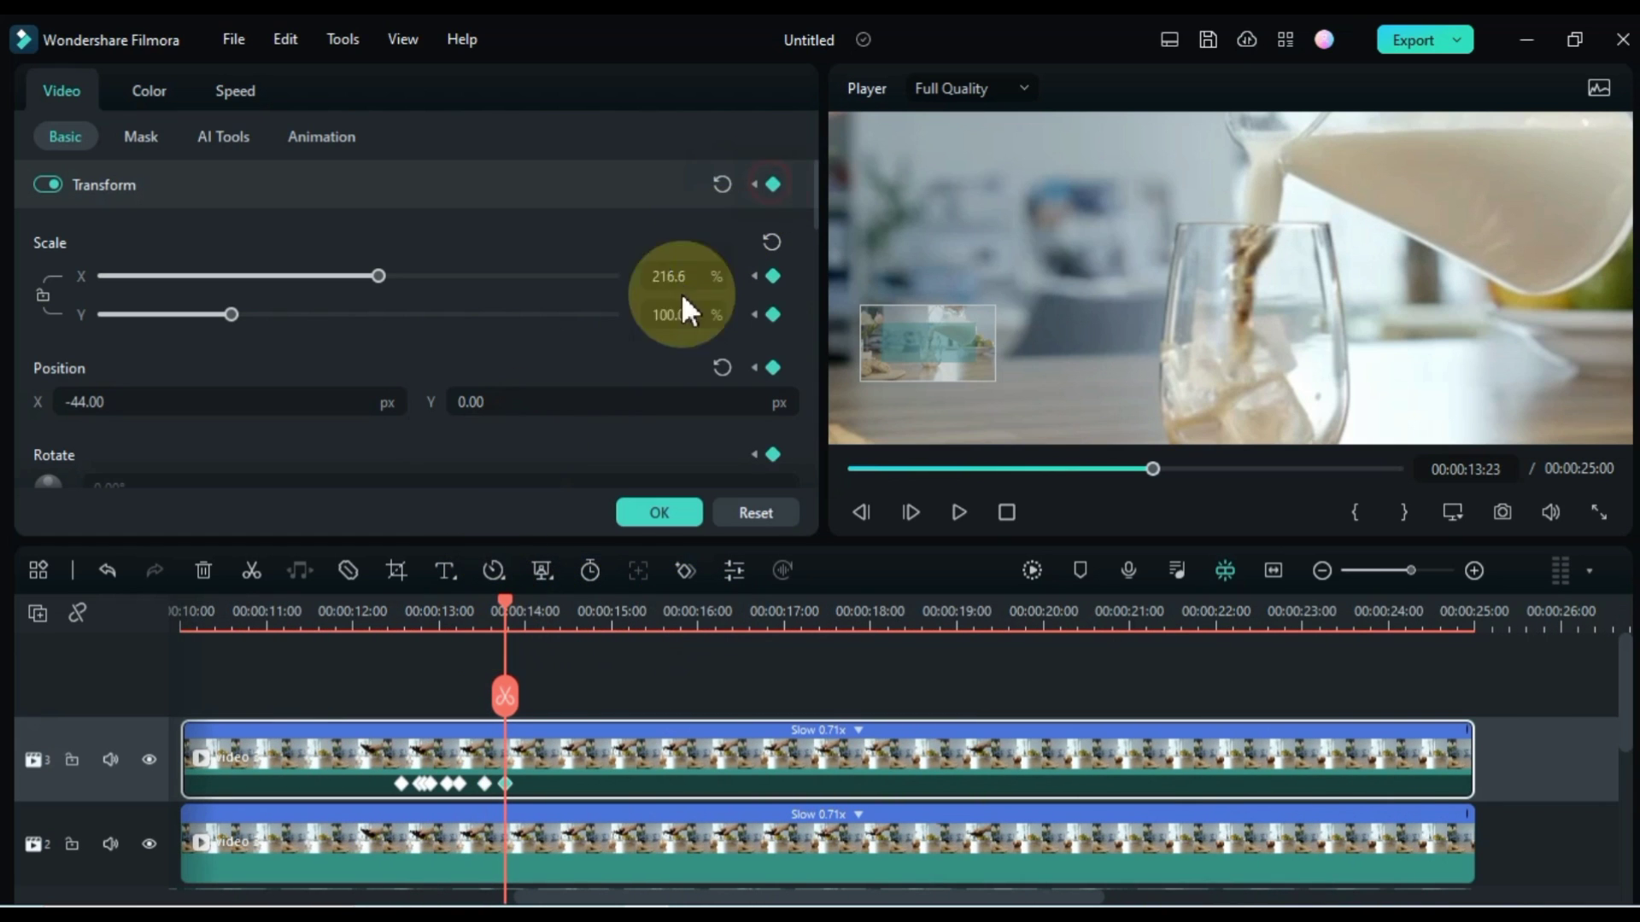
pyautogui.moveTo(506, 600); pyautogui.dragTo(514, 600)
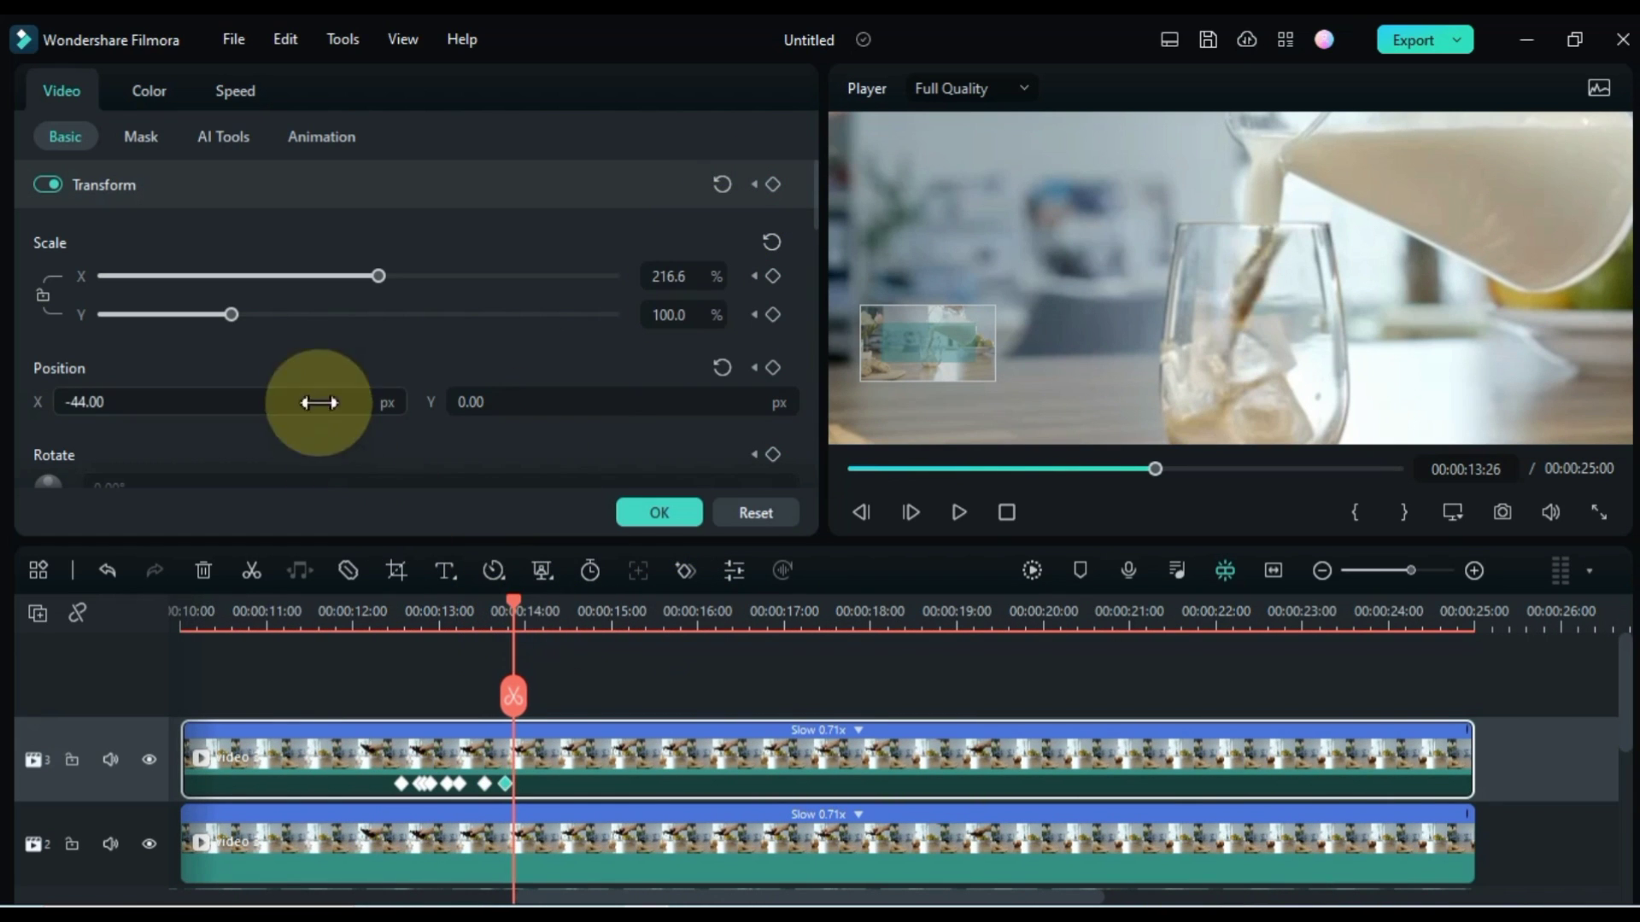
pyautogui.moveTo(318, 402); pyautogui.dragTo(303, 403)
# - Keyframe the stream clip's X position to -33 at 00:00:14:05 and its X scale to 244.2% at 00:00:13:28
pyautogui.moveTo(518, 598); pyautogui.dragTo(539, 599)
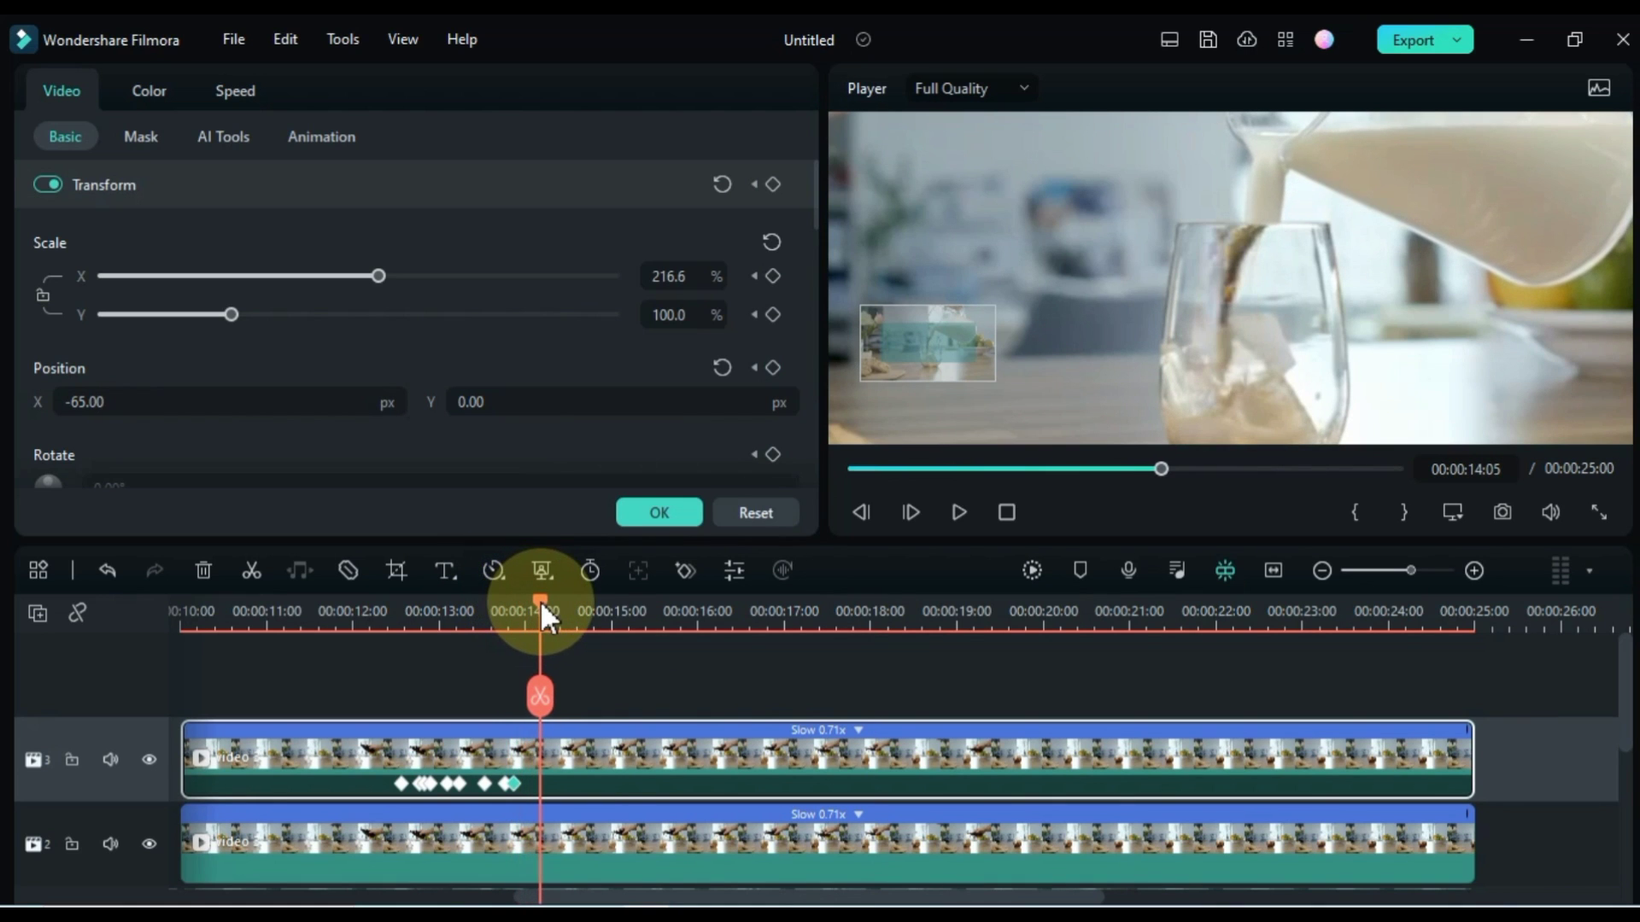
pyautogui.moveTo(324, 402); pyautogui.dragTo(350, 402)
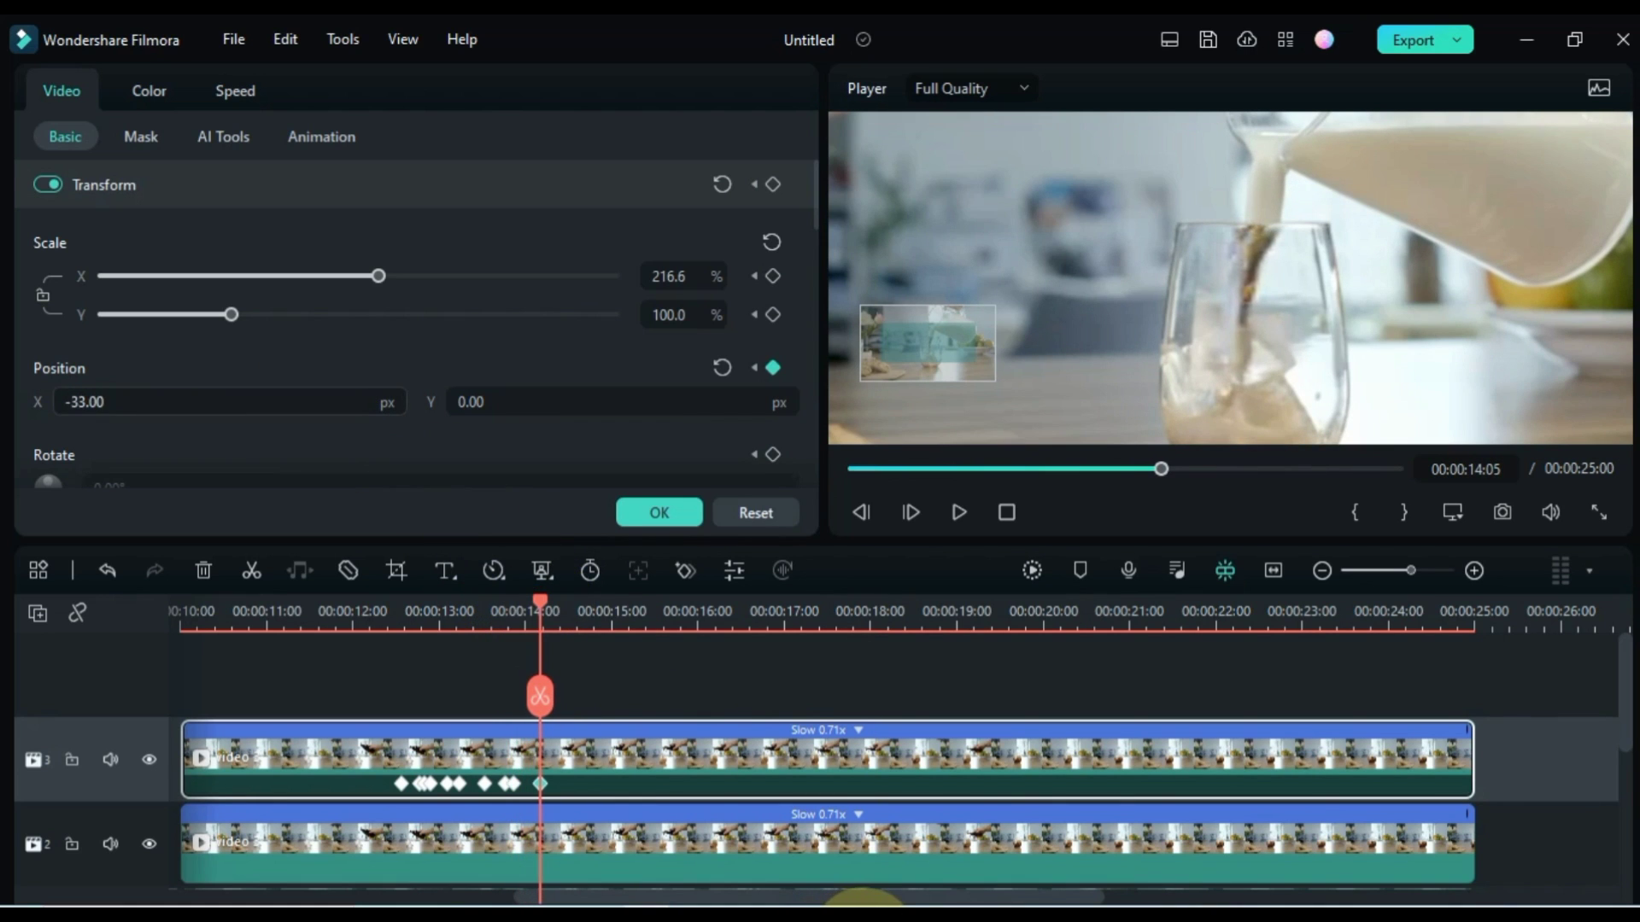
pyautogui.moveTo(553, 616); pyautogui.dragTo(520, 605)
pyautogui.moveTo(380, 276); pyautogui.dragTo(415, 276)
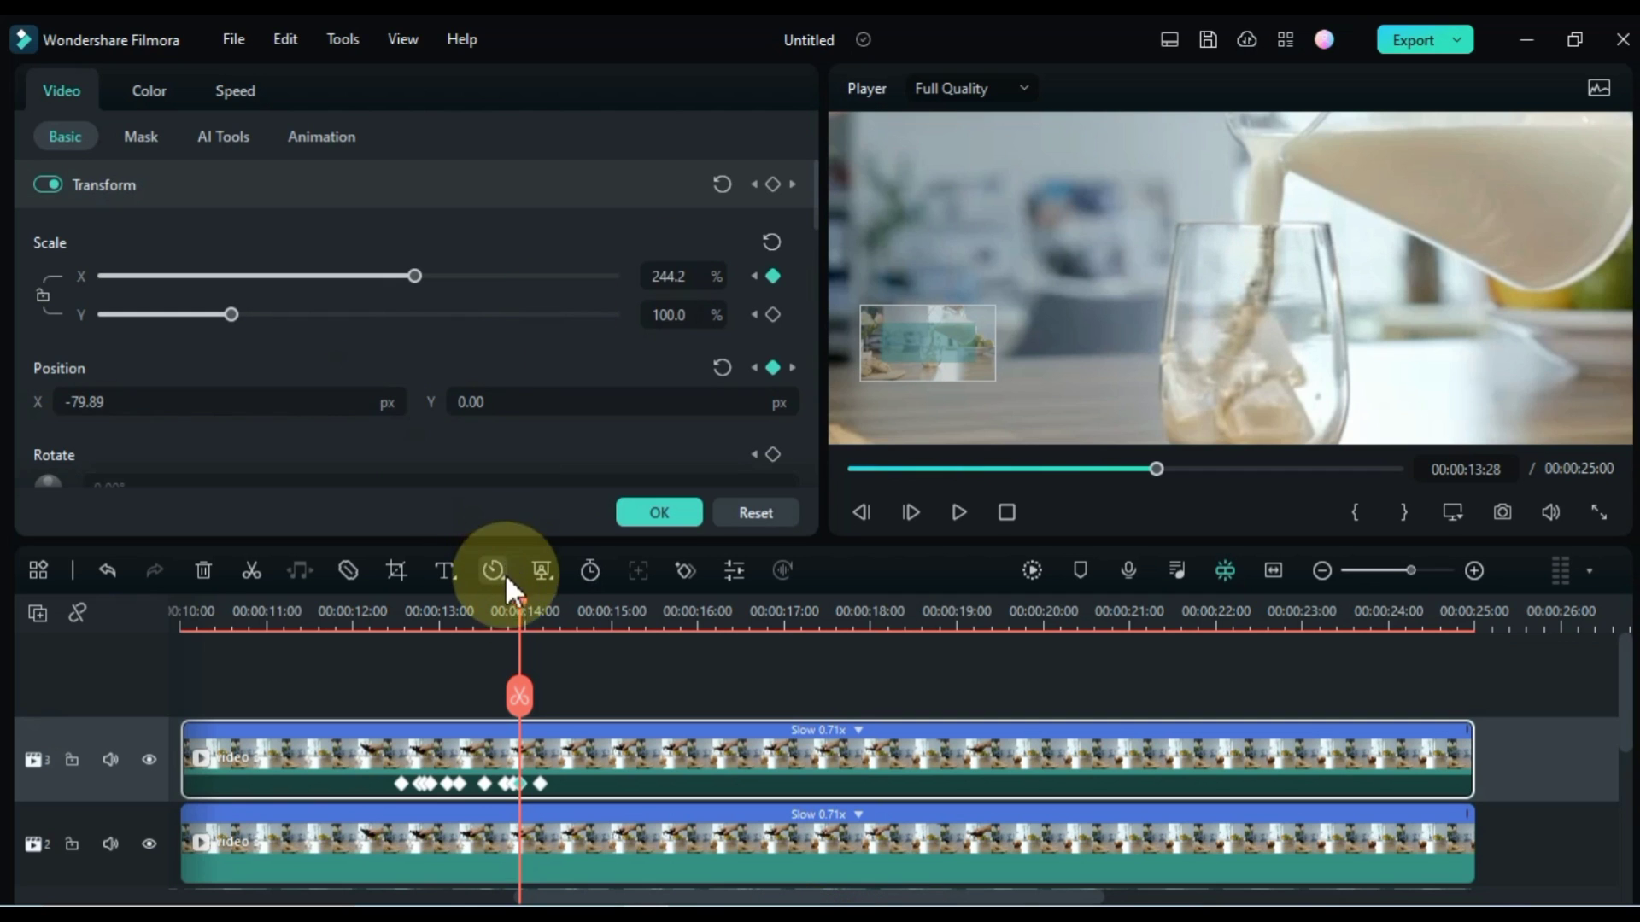
# - Keyframe the stream clip's X position to -69 at 00:00:14:11 and -92 at 00:00:14:21, with a transform keyframe between them
pyautogui.moveTo(519, 608); pyautogui.dragTo(555, 608)
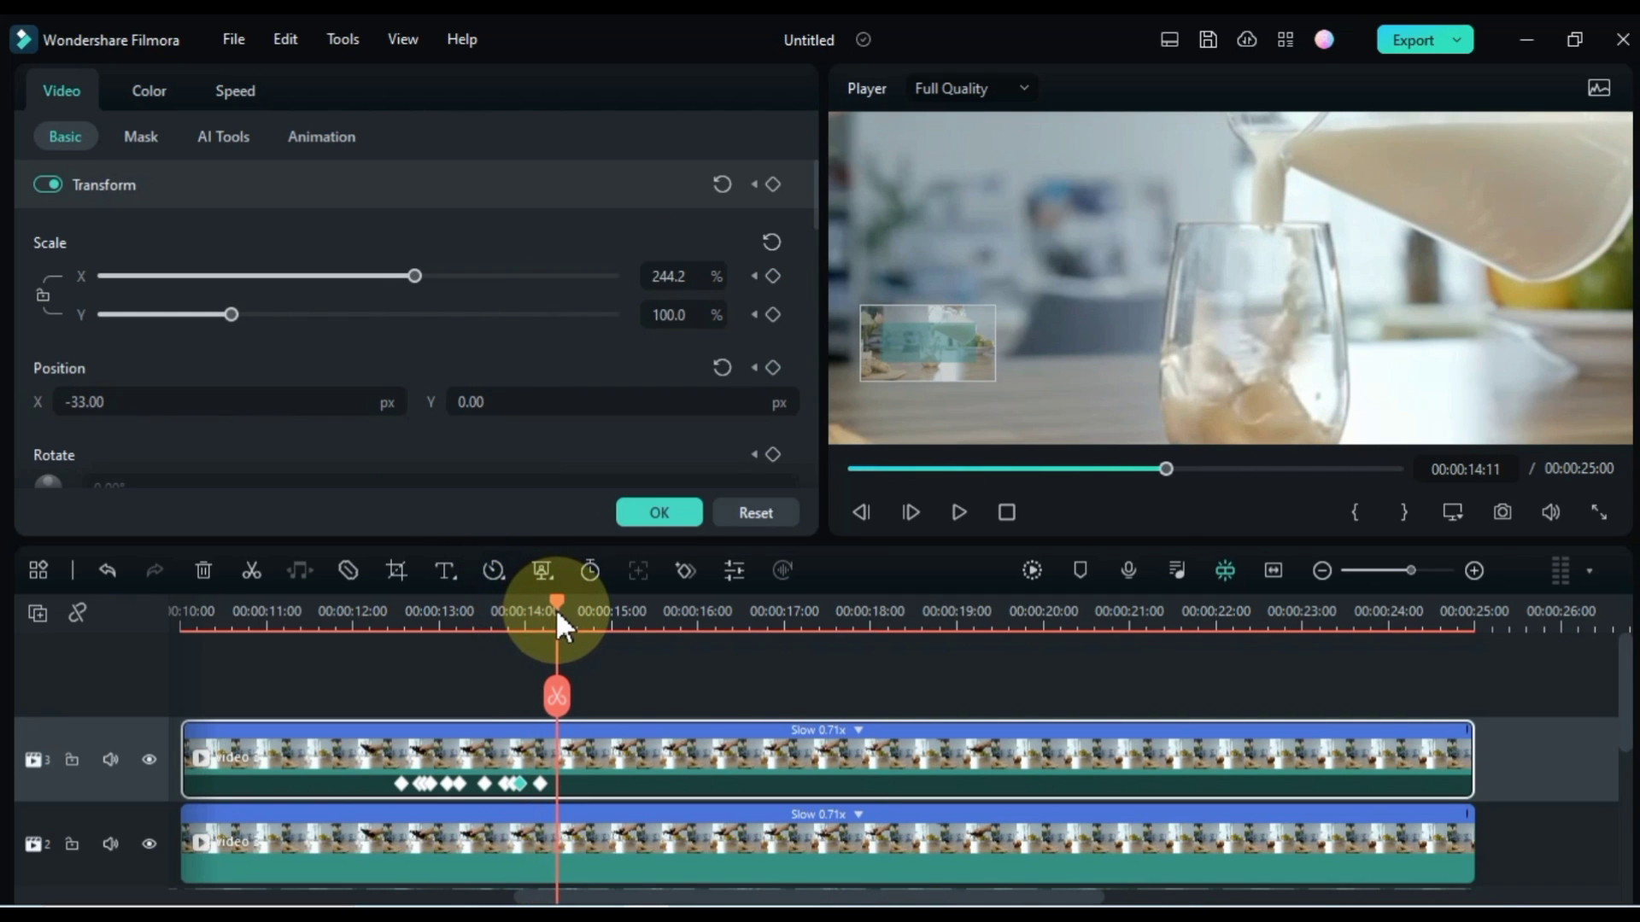
pyautogui.moveTo(325, 424); pyautogui.dragTo(795, 910)
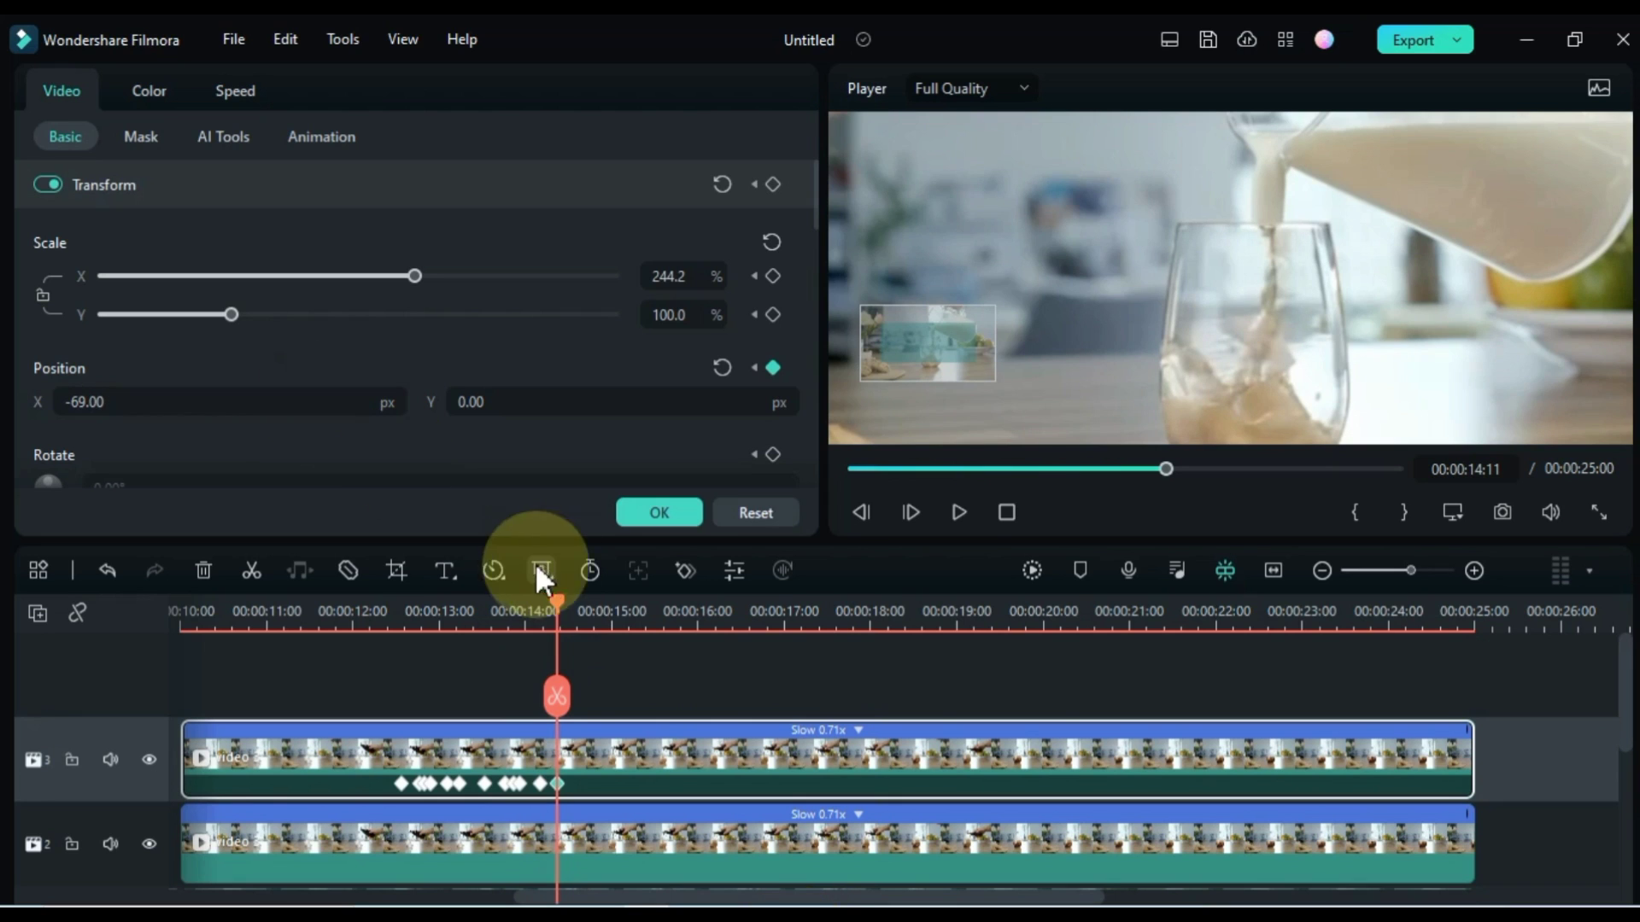
pyautogui.moveTo(560, 608); pyautogui.dragTo(584, 607)
pyautogui.click(774, 185)
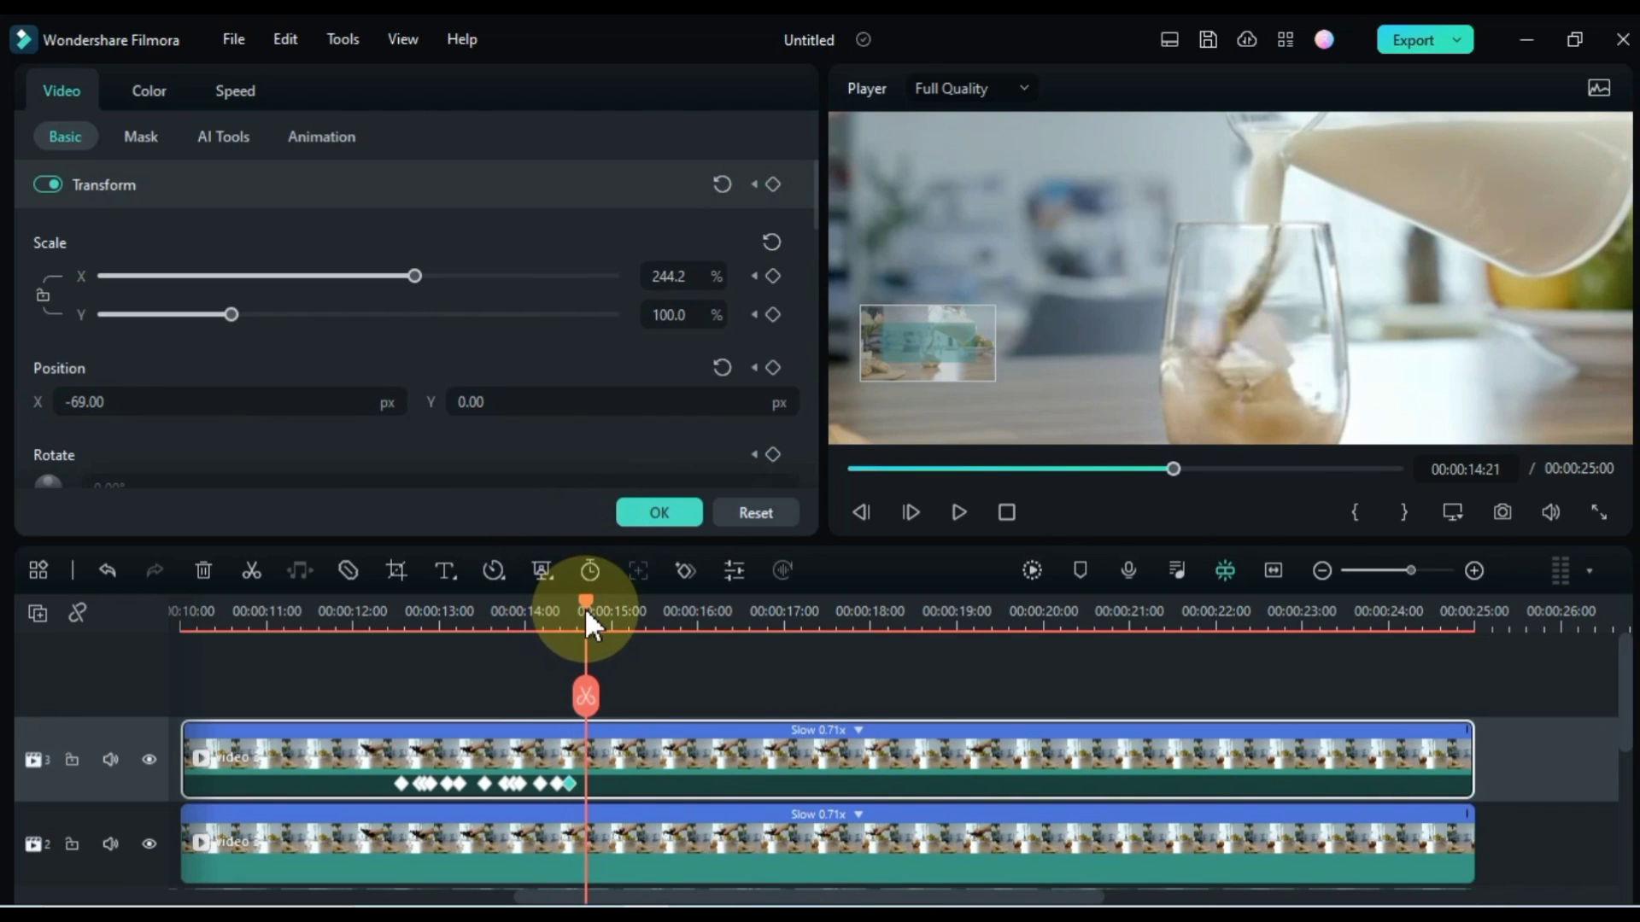
pyautogui.moveTo(388, 453); pyautogui.dragTo(798, 907)
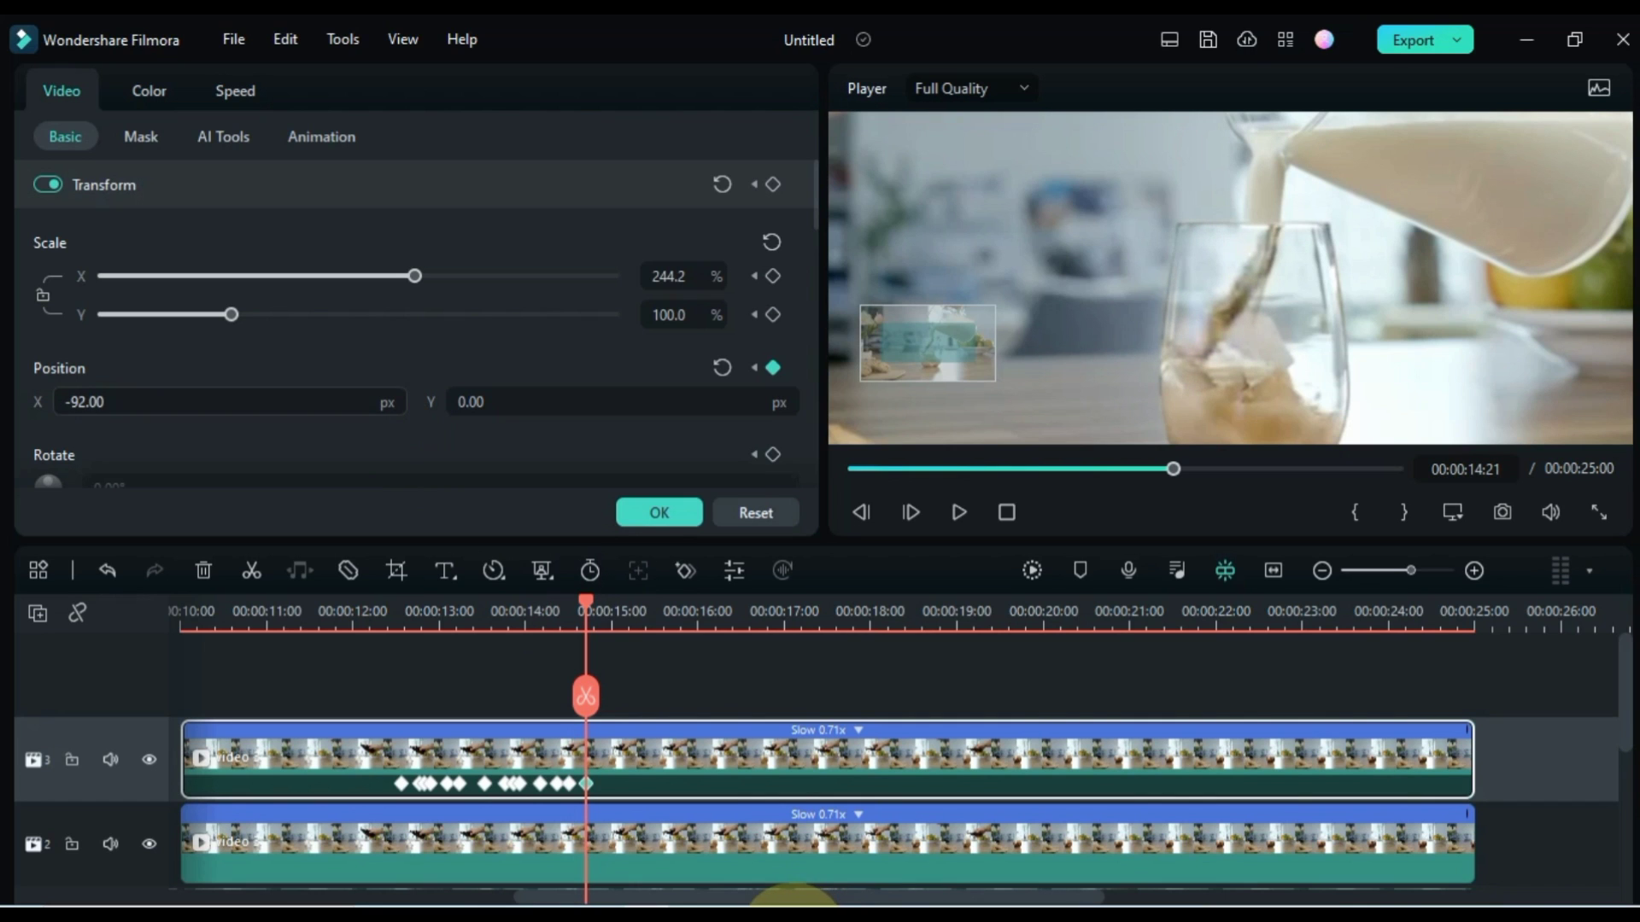
# - Continue the stream alignment by keyframing the X position to -43 at 00:00:15:01 and -74 at 00:00:15:09
pyautogui.click(598, 612)
pyautogui.moveTo(578, 600); pyautogui.dragTo(614, 603)
pyautogui.click(773, 185)
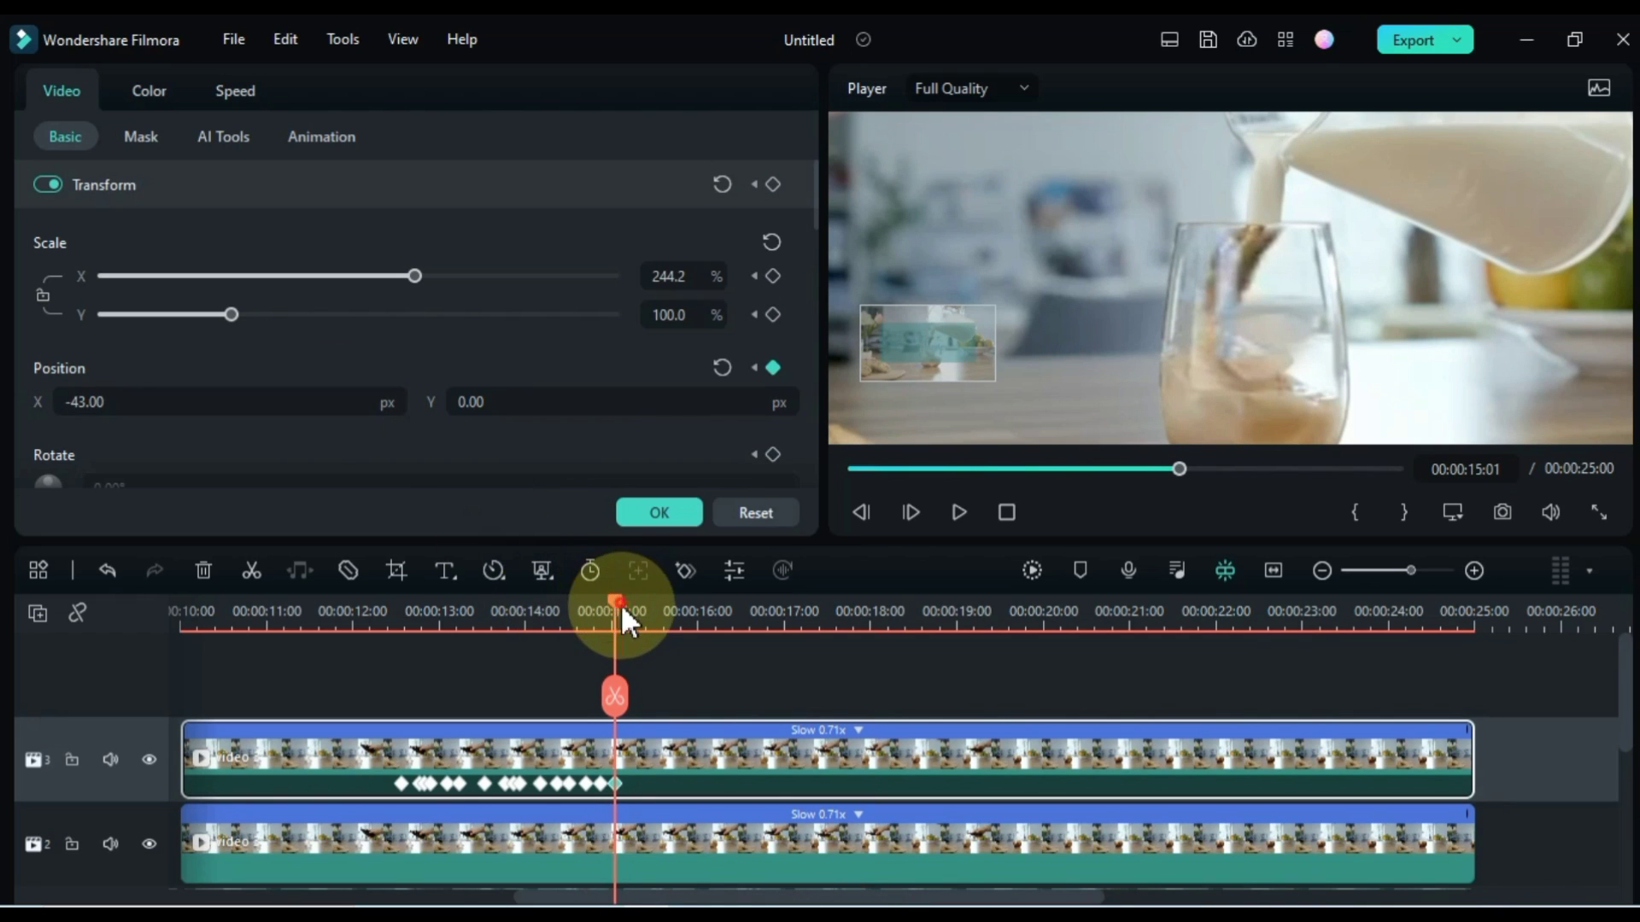
pyautogui.moveTo(620, 603); pyautogui.dragTo(635, 600)
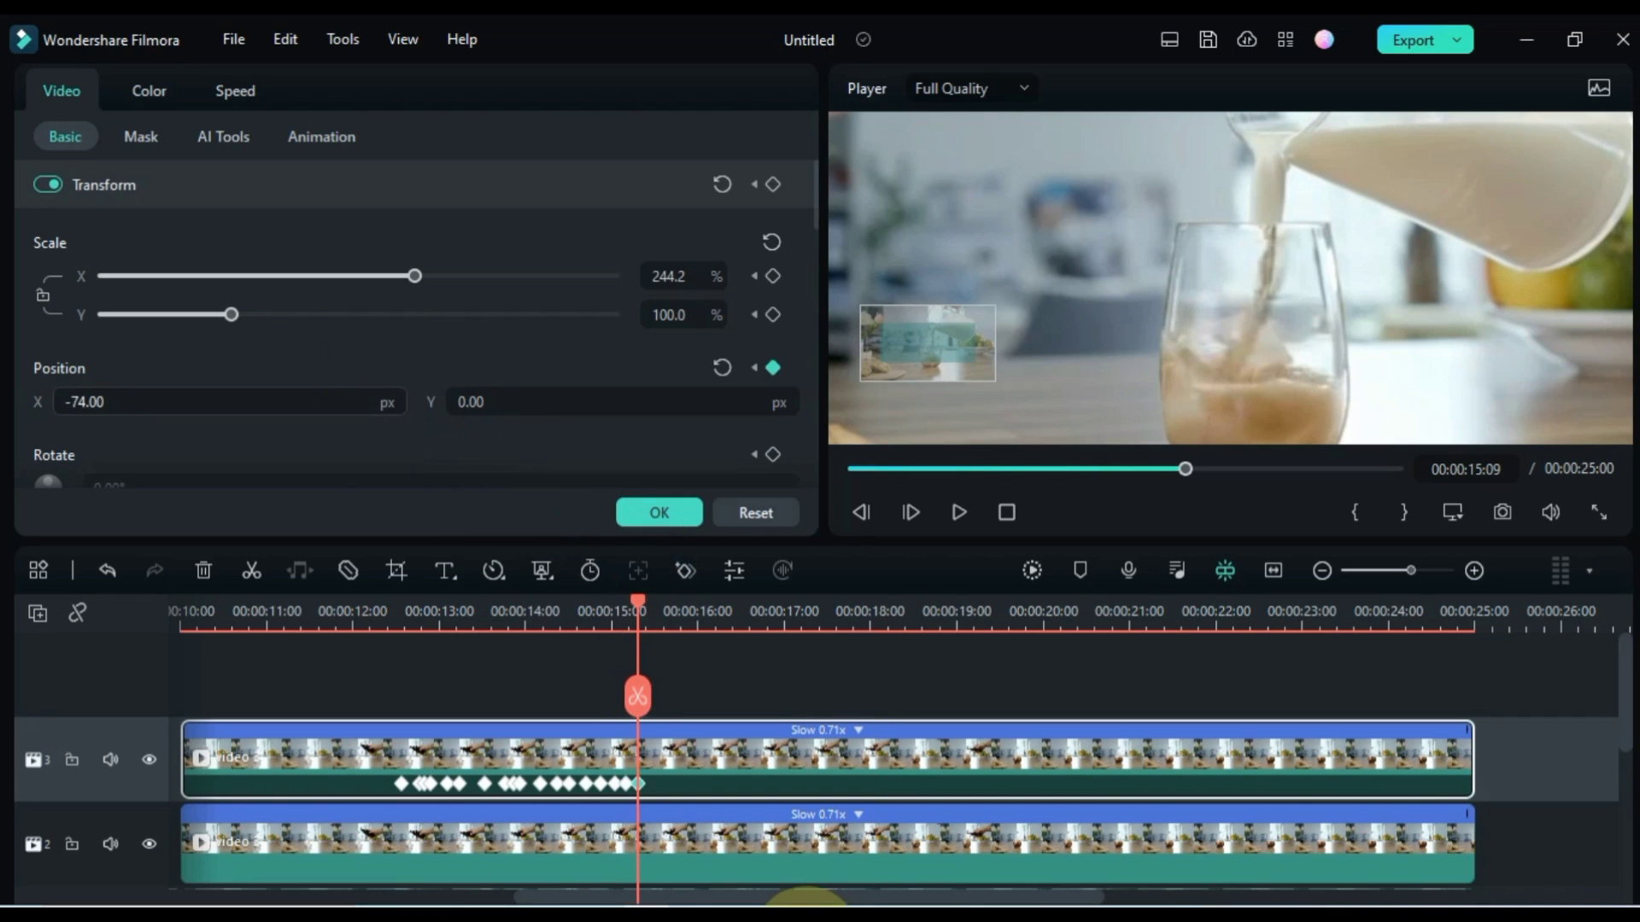
# - Keyframe the stream's X position to -39 at 00:00:15:15, -41 at 00:00:15:20, -89 at 00:00:15:23 and -84 at 00:00:15:26
pyautogui.moveTo(633, 602); pyautogui.dragTo(653, 601)
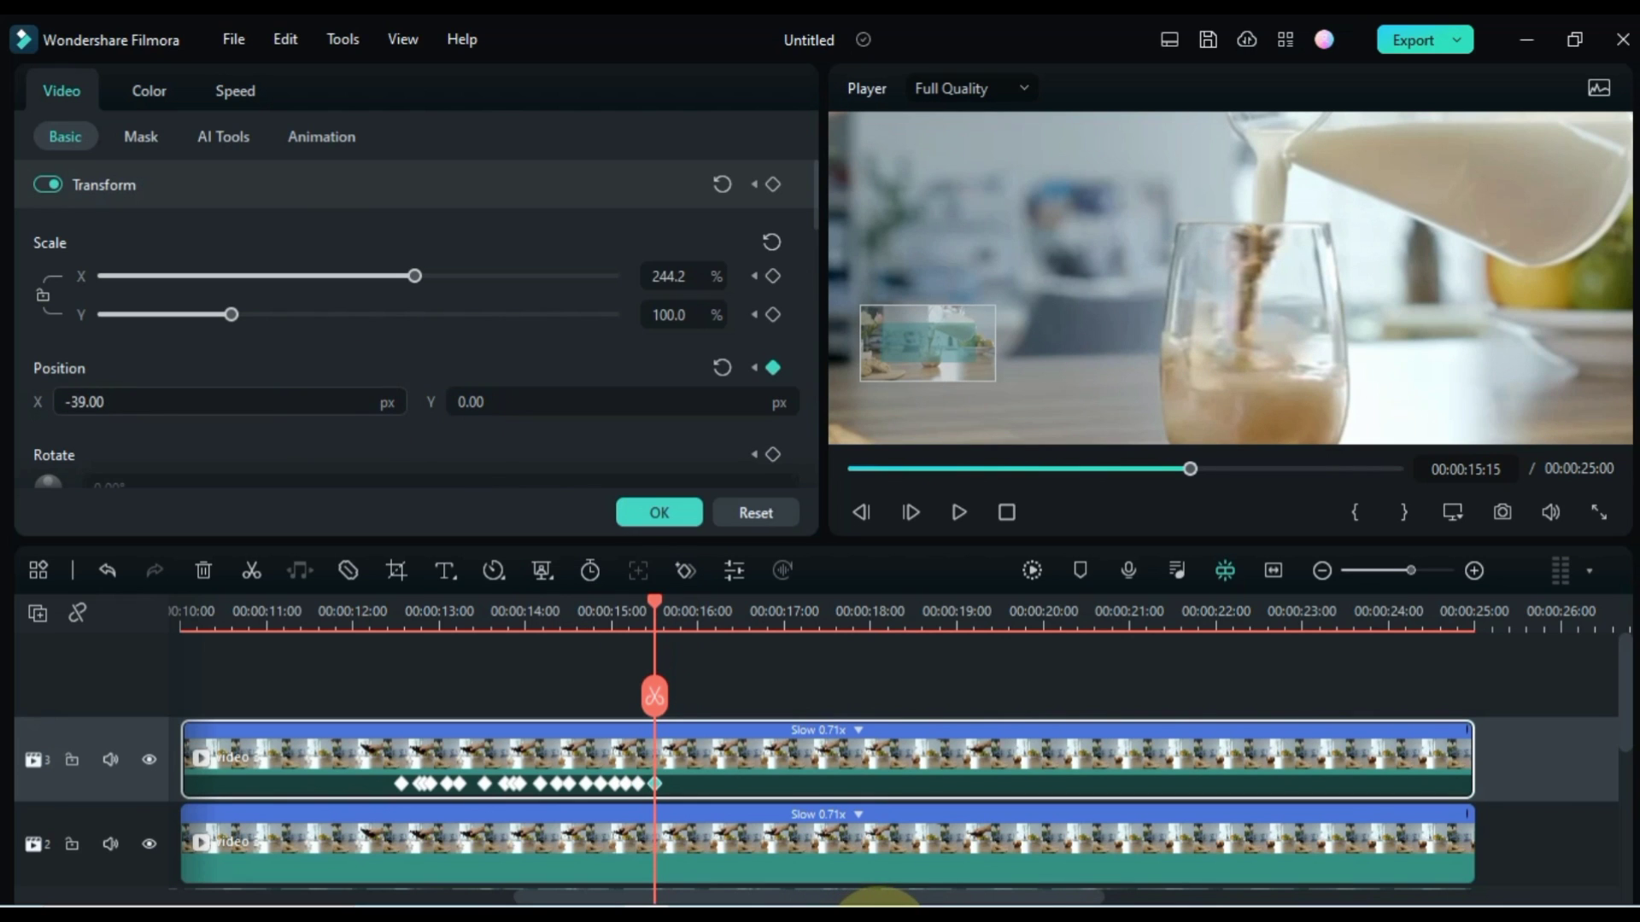
pyautogui.moveTo(654, 602); pyautogui.dragTo(668, 602)
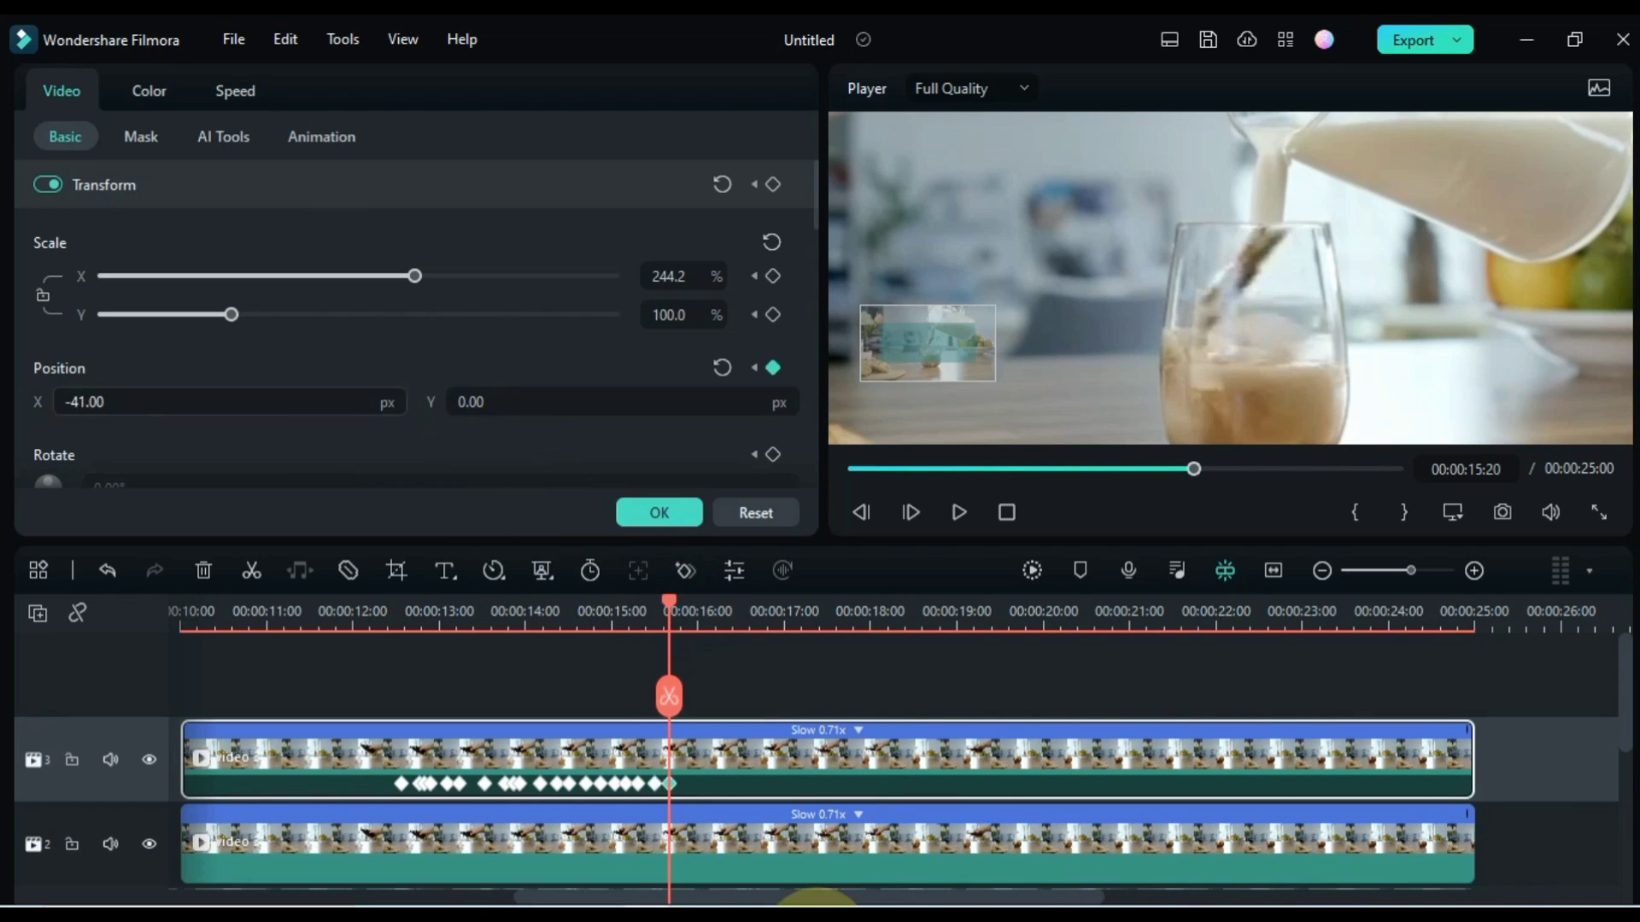
pyautogui.click(678, 602)
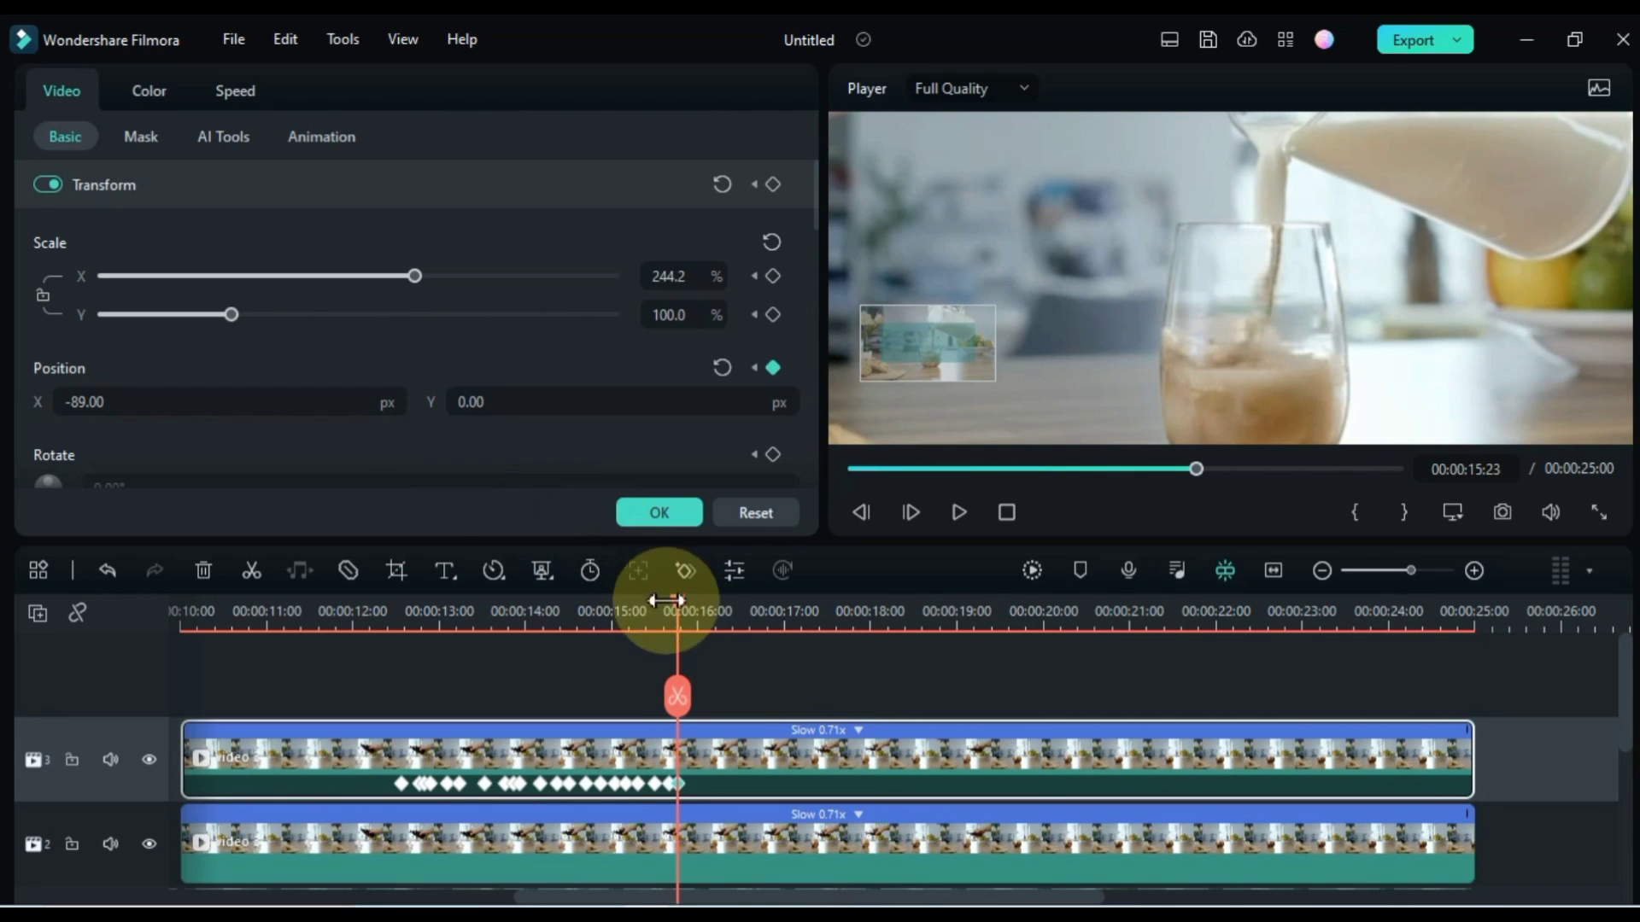
pyautogui.moveTo(671, 601)
pyautogui.mouseDown()
pyautogui.moveTo(692, 602)
pyautogui.moveTo(678, 603)
pyautogui.mouseUp()
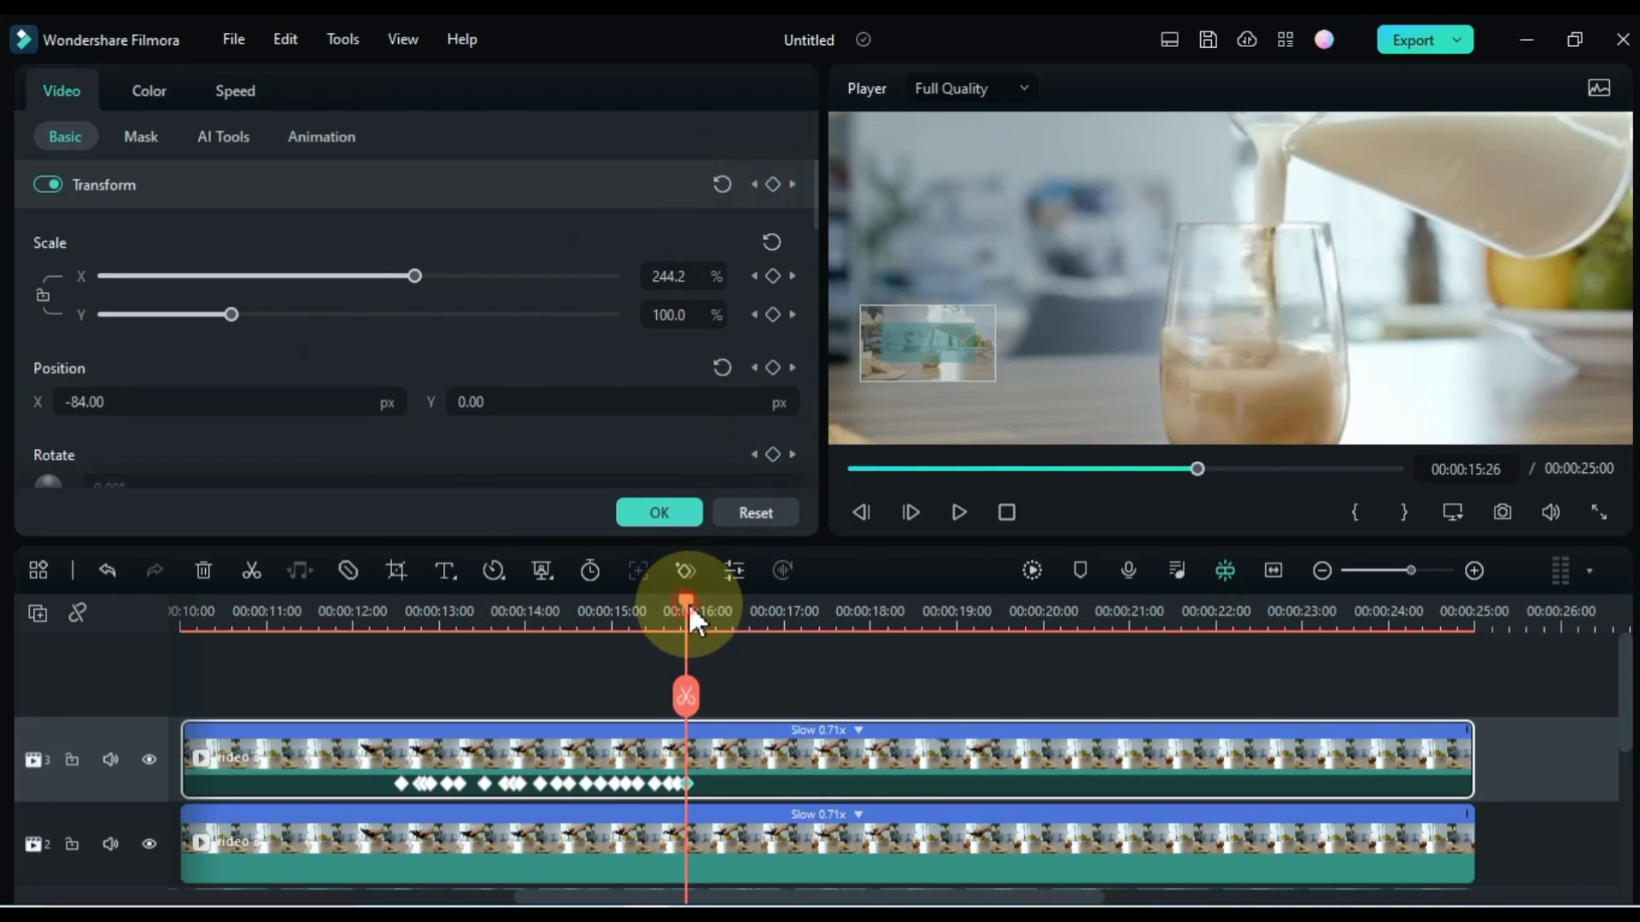
# - Keyframe the stream clip's X position to -56 at 00:00:16:08 and -35 at 00:00:16:21
pyautogui.moveTo(689, 602); pyautogui.dragTo(721, 604)
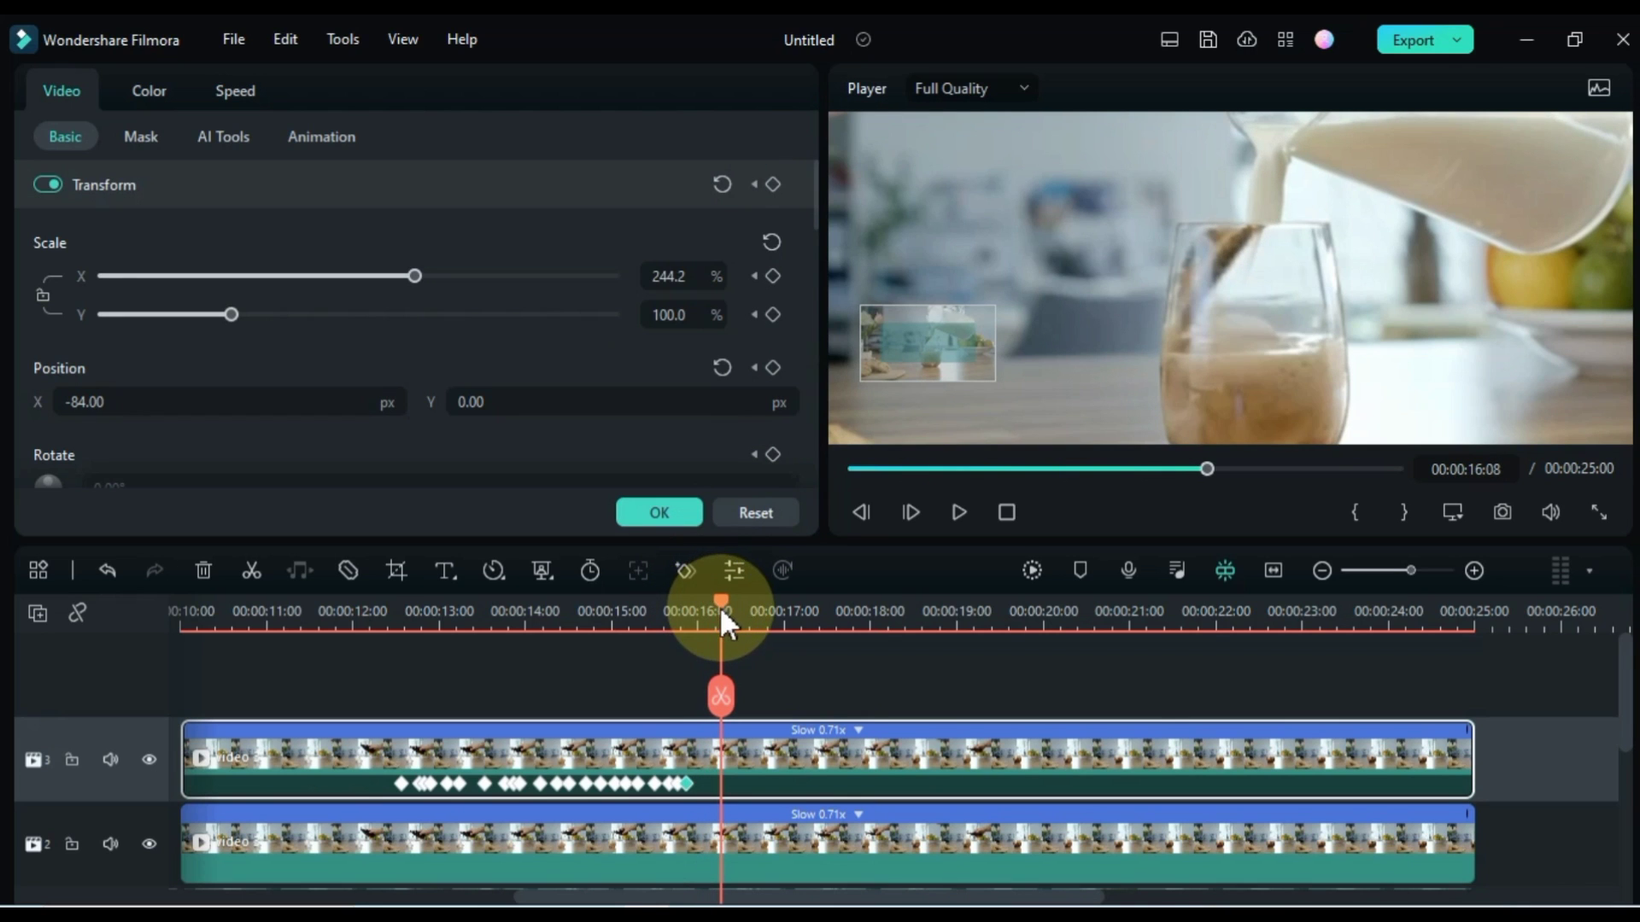
pyautogui.moveTo(407, 403); pyautogui.dragTo(430, 419)
pyautogui.moveTo(739, 617); pyautogui.dragTo(760, 607)
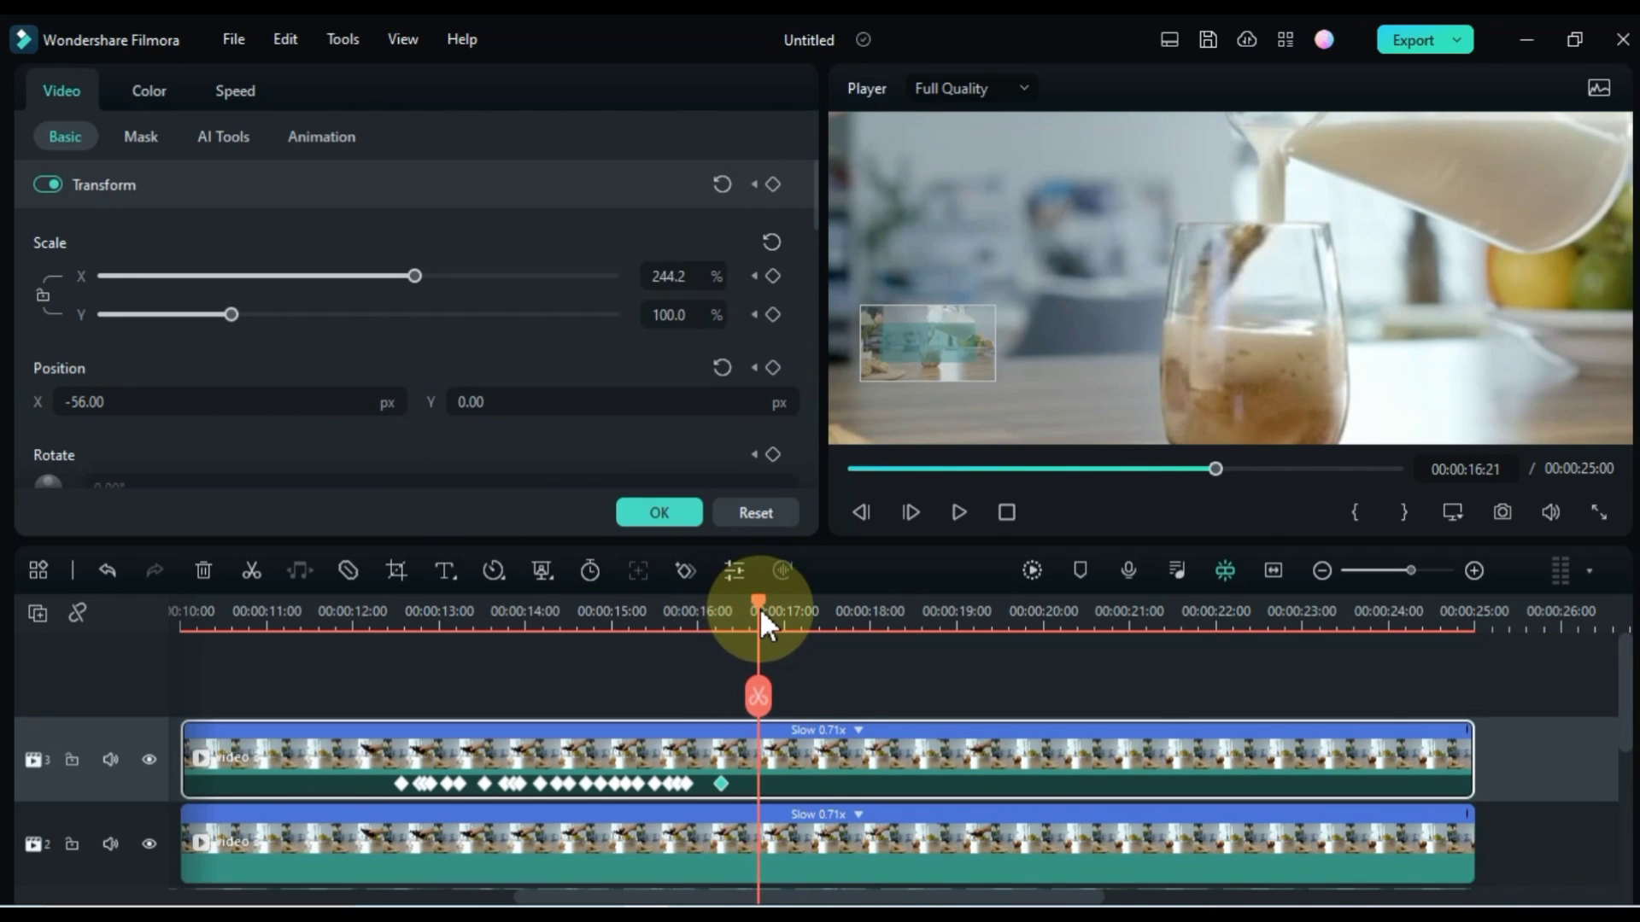
pyautogui.moveTo(361, 403); pyautogui.dragTo(370, 446)
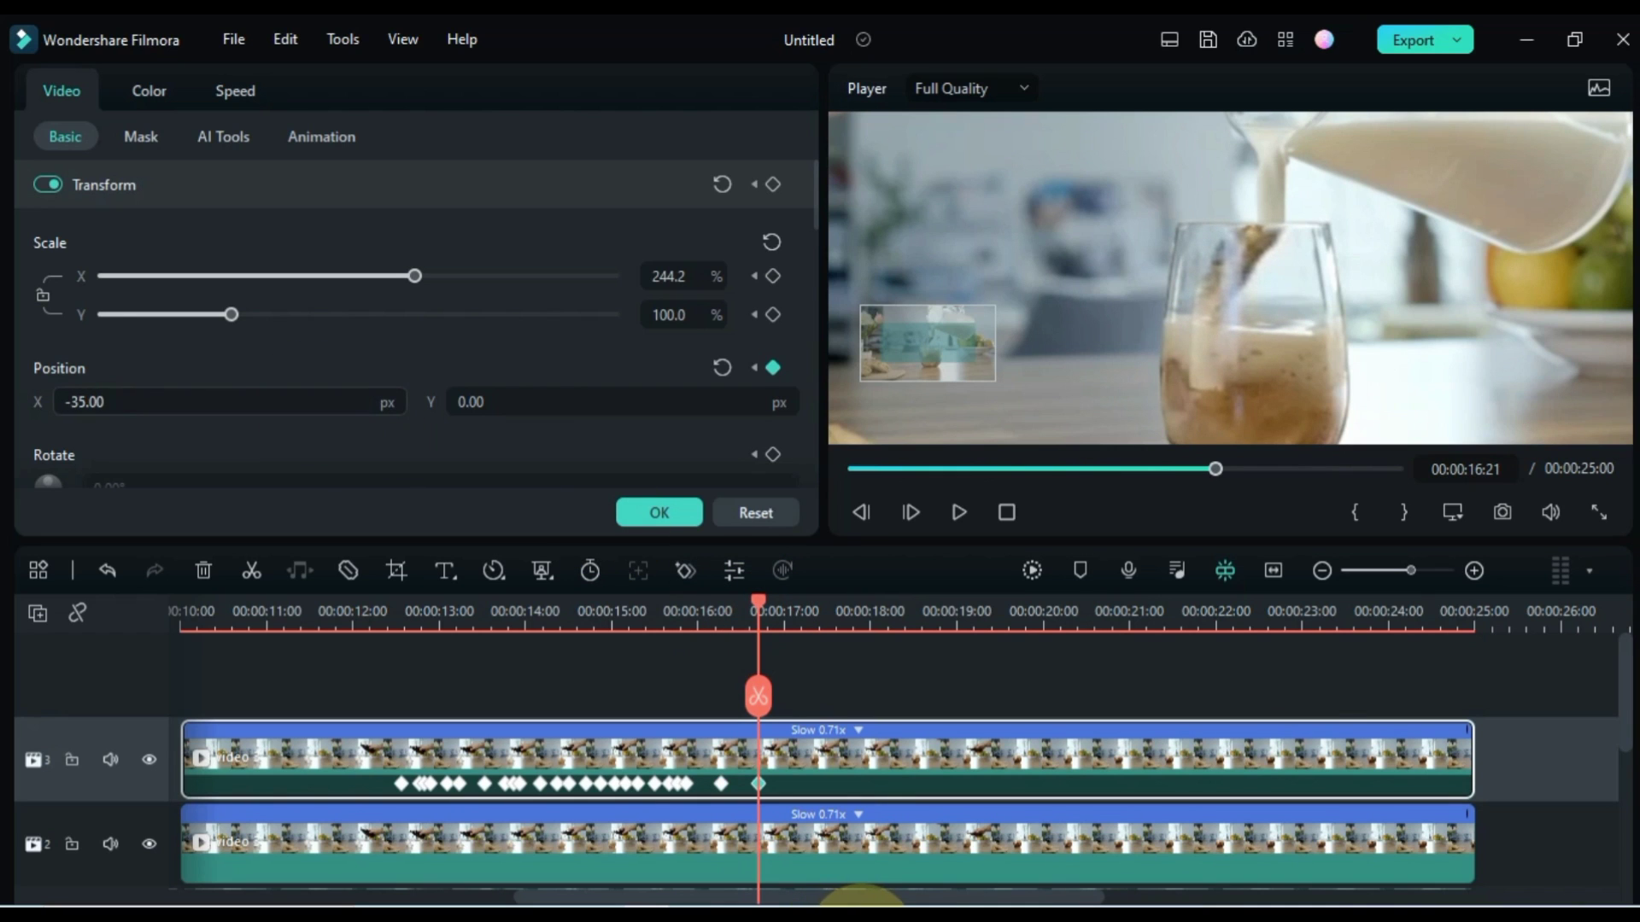
# - Keyframe the stream's X position to -72 at 00:00:17:02, -70 just before the pour ends, and -52 at 00:00:18:29
pyautogui.moveTo(761, 602); pyautogui.dragTo(789, 602)
pyautogui.moveTo(561, 502); pyautogui.dragTo(782, 907)
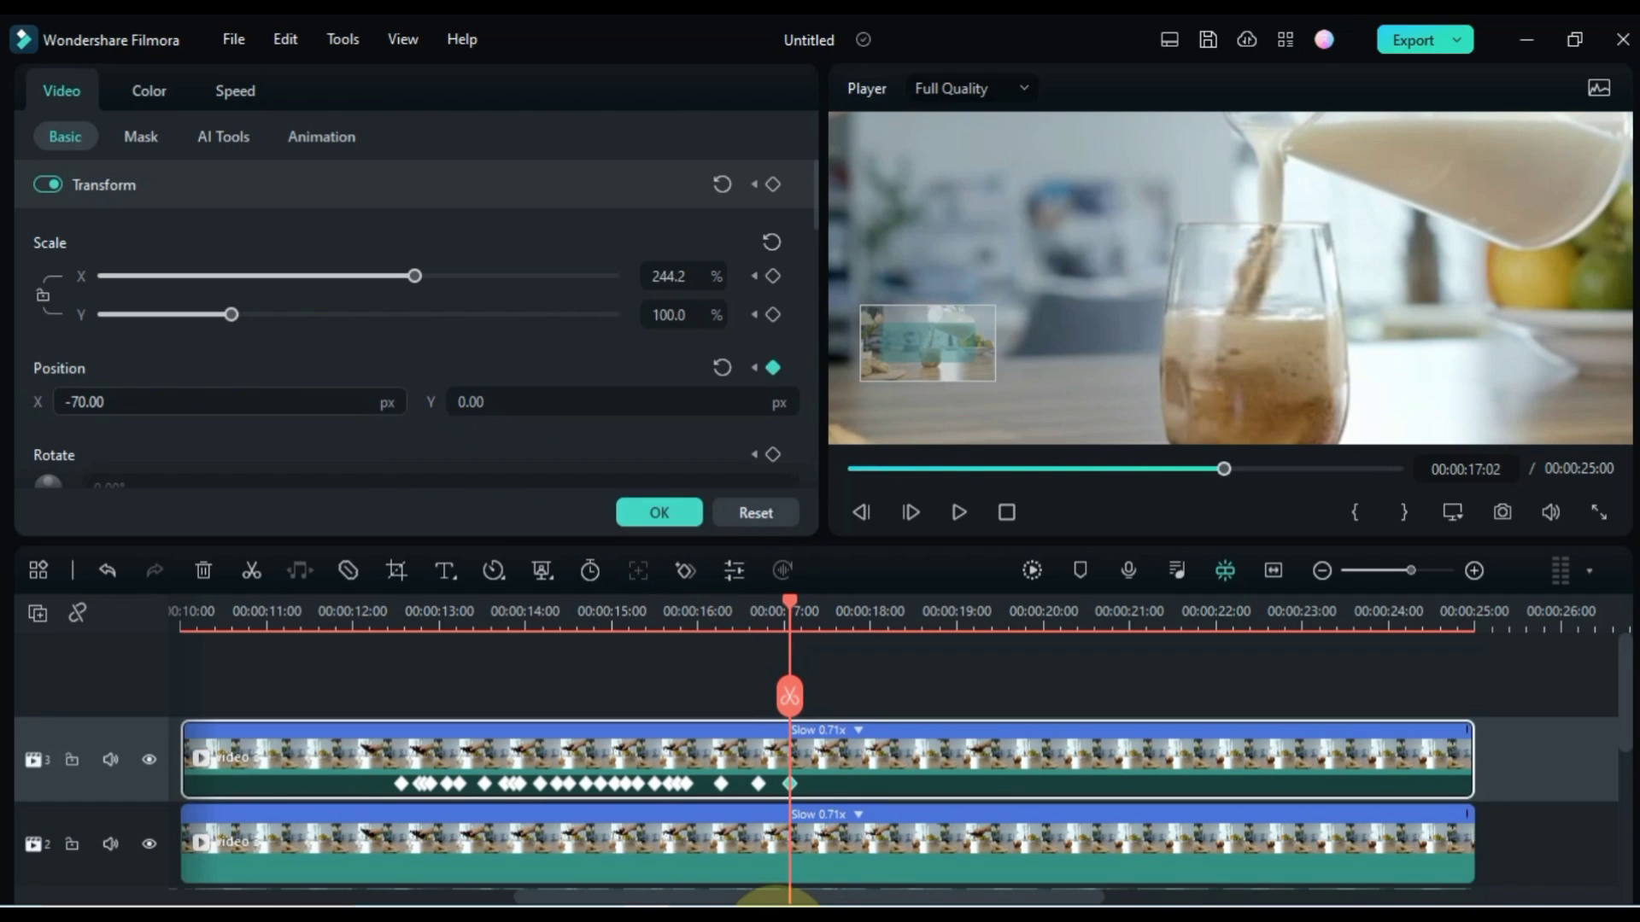
pyautogui.moveTo(789, 603); pyautogui.dragTo(821, 608)
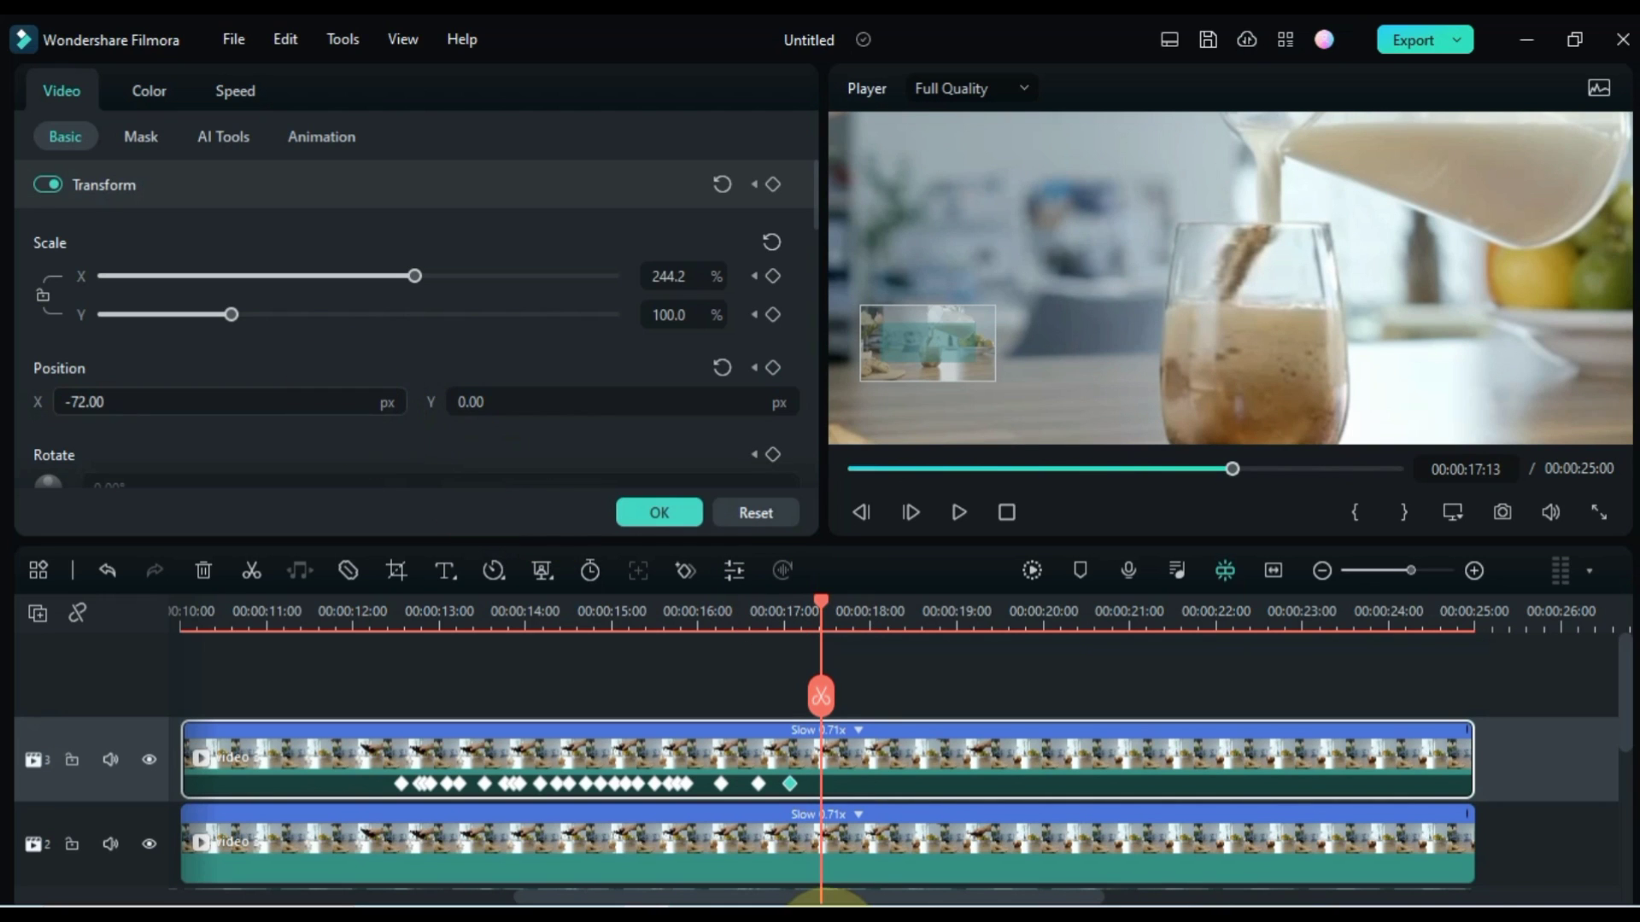
pyautogui.moveTo(827, 605); pyautogui.dragTo(953, 602)
pyautogui.click(773, 185)
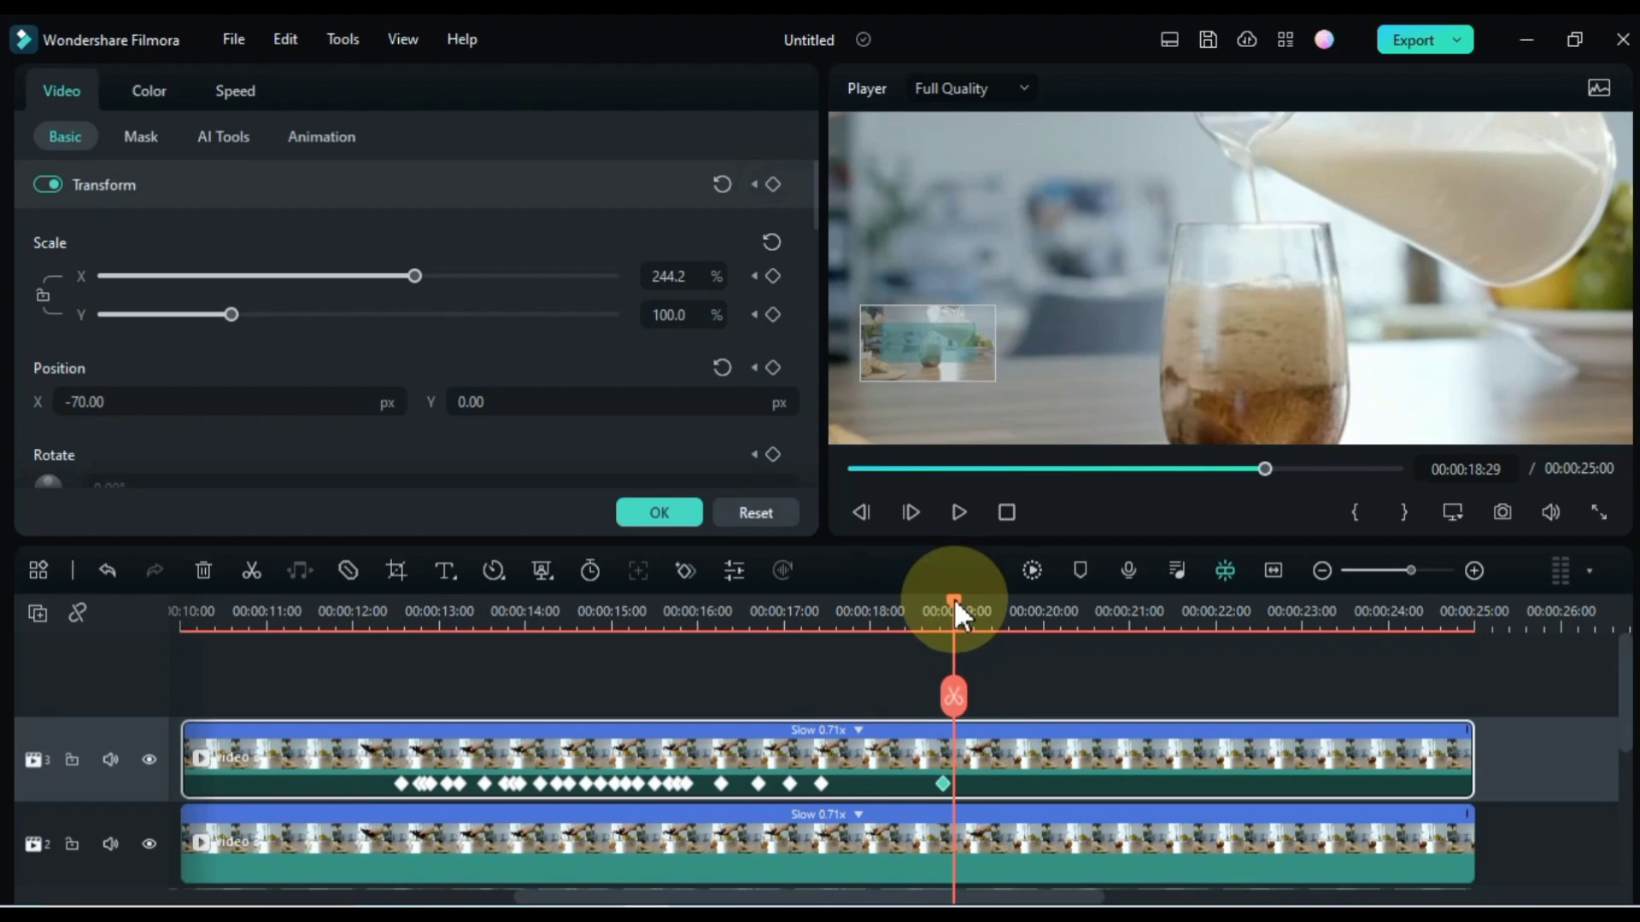
pyautogui.moveTo(824, 904)
pyautogui.mouseDown()
pyautogui.moveTo(794, 904)
pyautogui.moveTo(830, 904)
pyautogui.mouseUp()
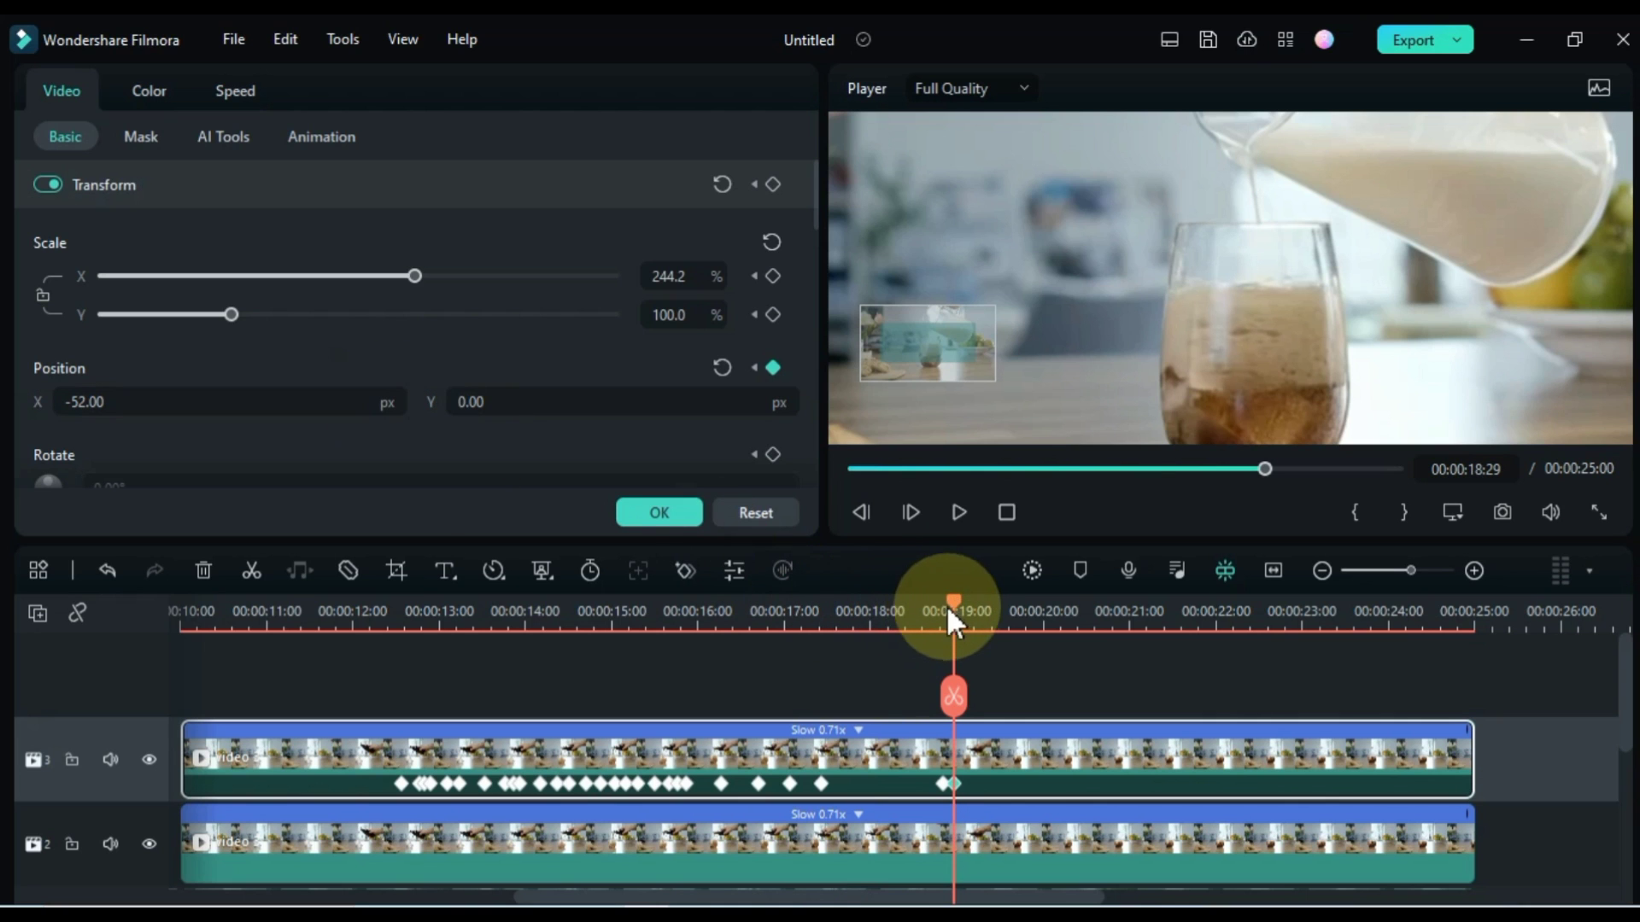
# - Fit the whole frame in the preview, and fit the complete project in the timeline with all three video tracks in view
pyautogui.moveTo(956, 608); pyautogui.dragTo(347, 676)
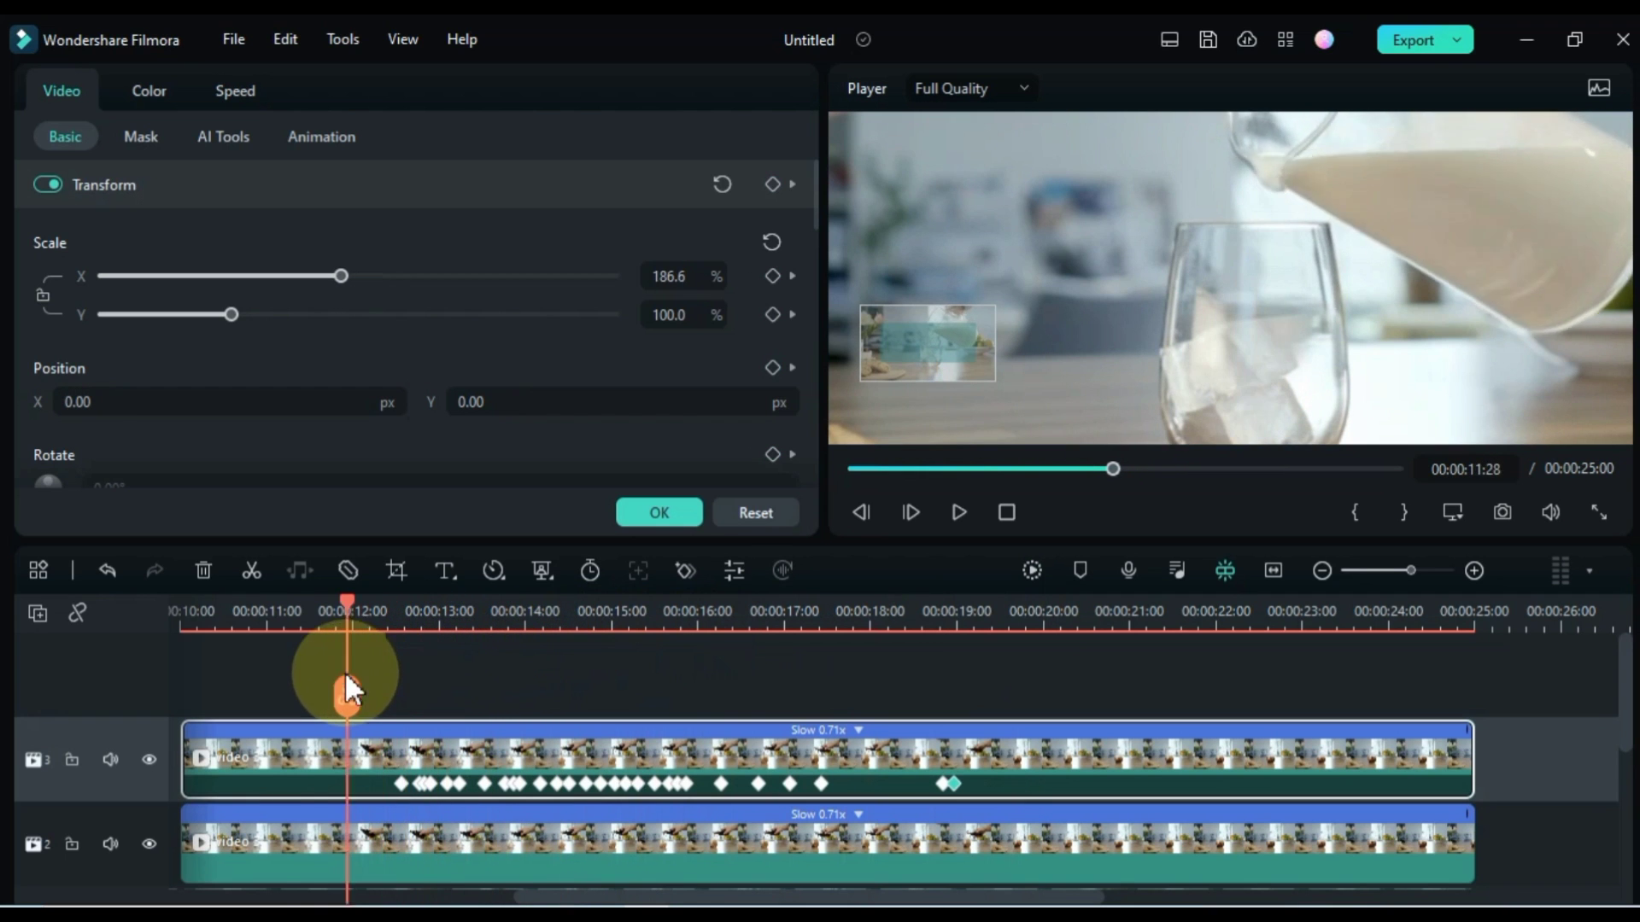
pyautogui.click(1453, 512)
pyautogui.click(1178, 652)
pyautogui.click(959, 696)
pyautogui.hotkey('shift', 'z')
pyautogui.scroll(-2, 897, 677)
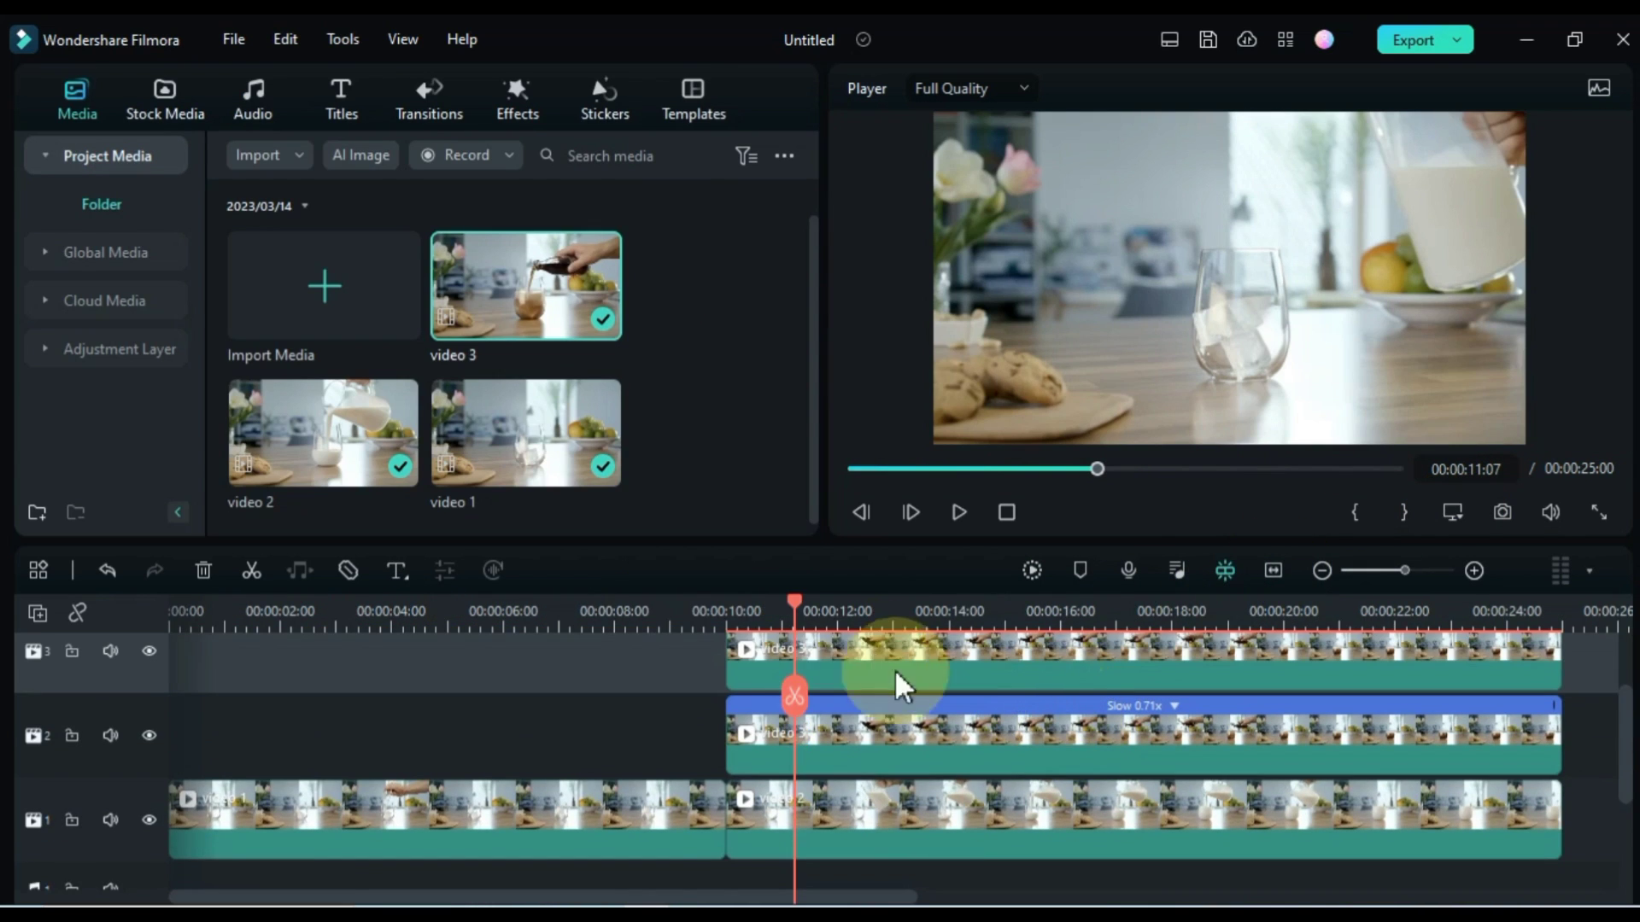
# - Play the combined video from 00:00:00:00 to check the finished pouring effect
pyautogui.moveTo(794, 696); pyautogui.dragTo(146, 696)
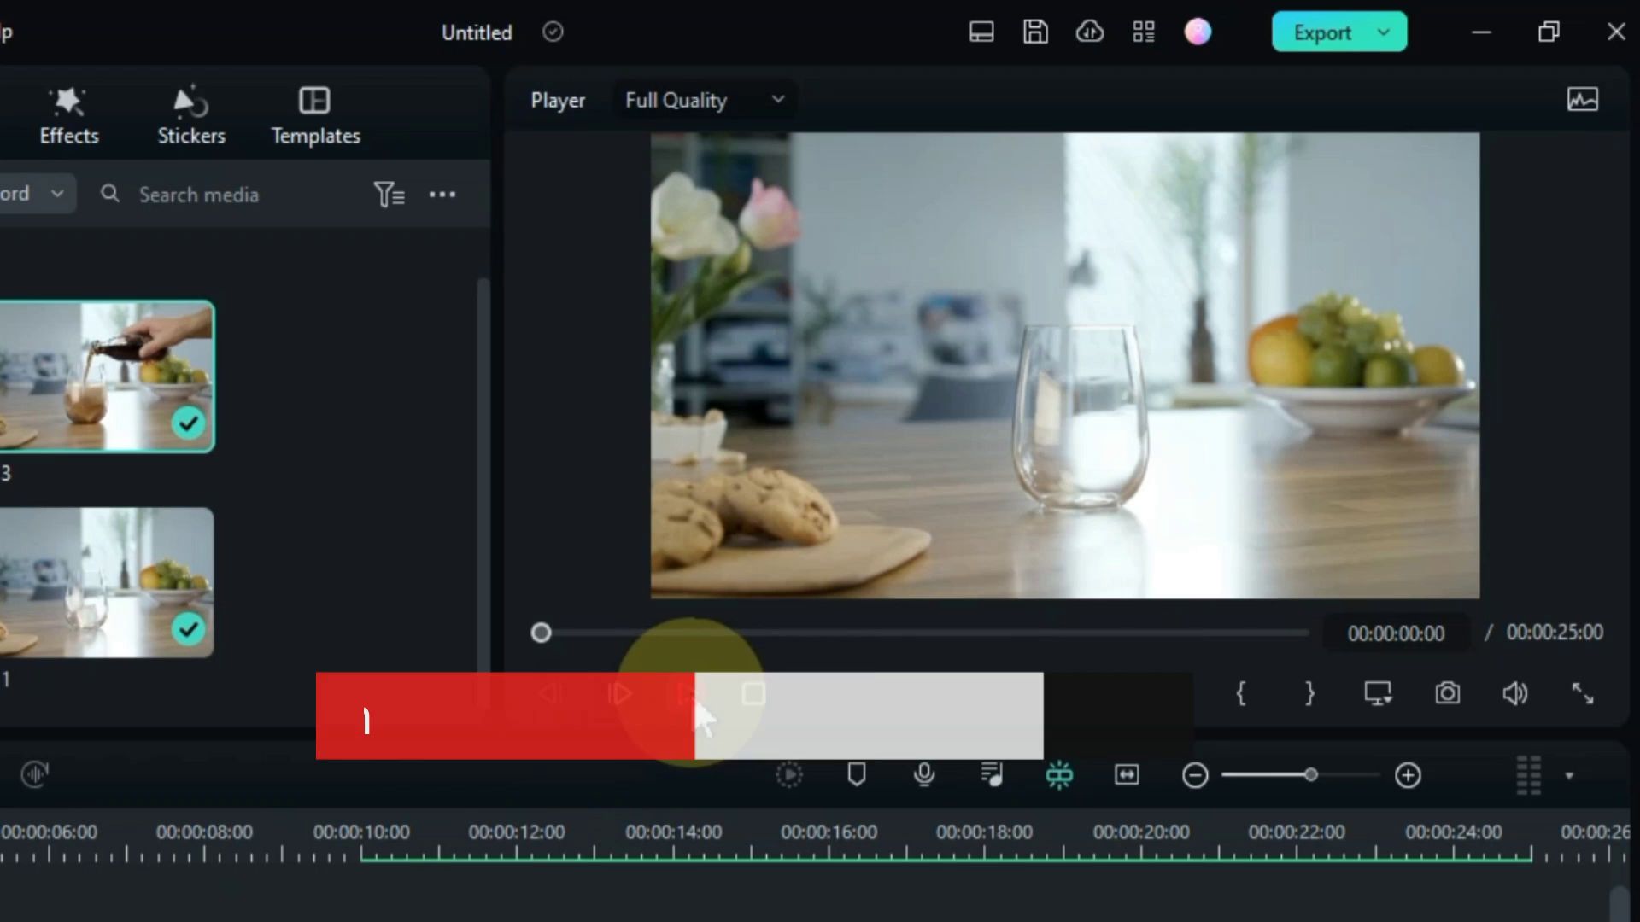
pyautogui.click(692, 699)
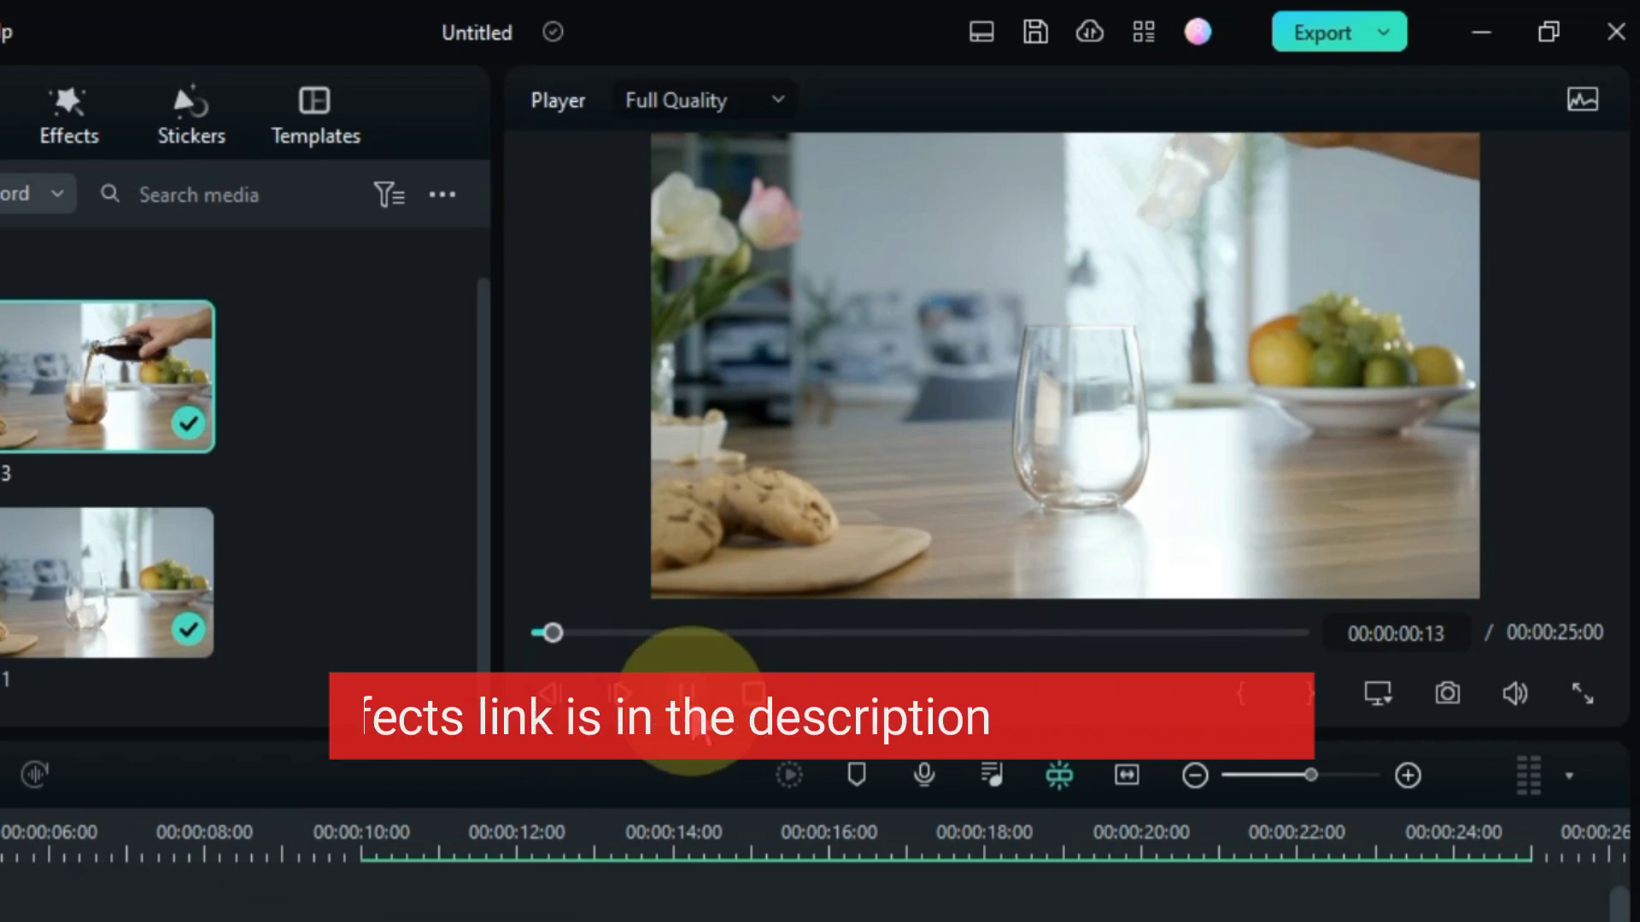